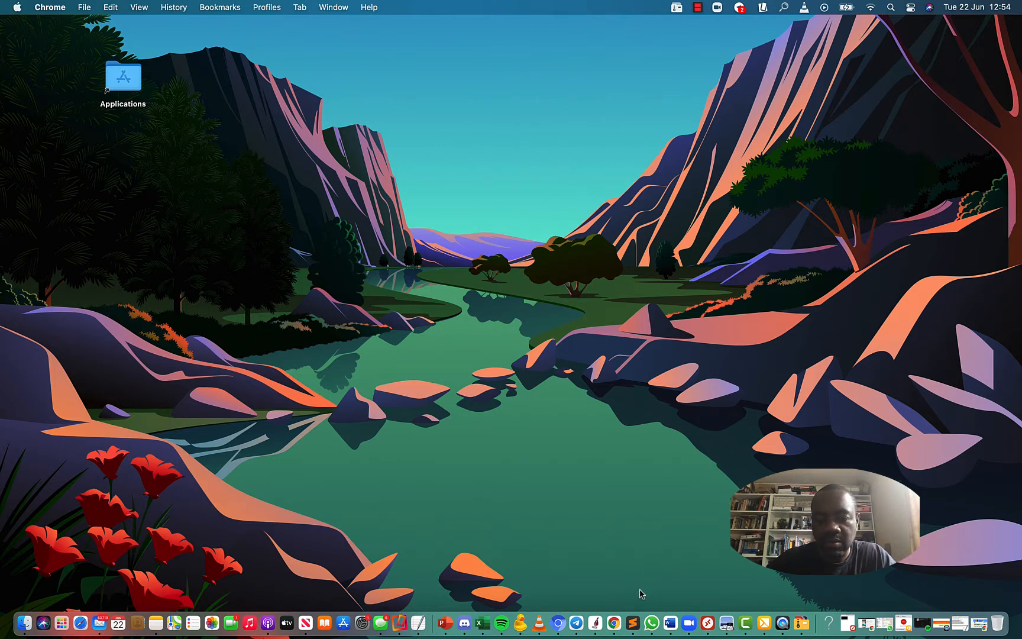
Step: Switch to Canva in Chrome and log in with the suggested Google account
click(616, 623)
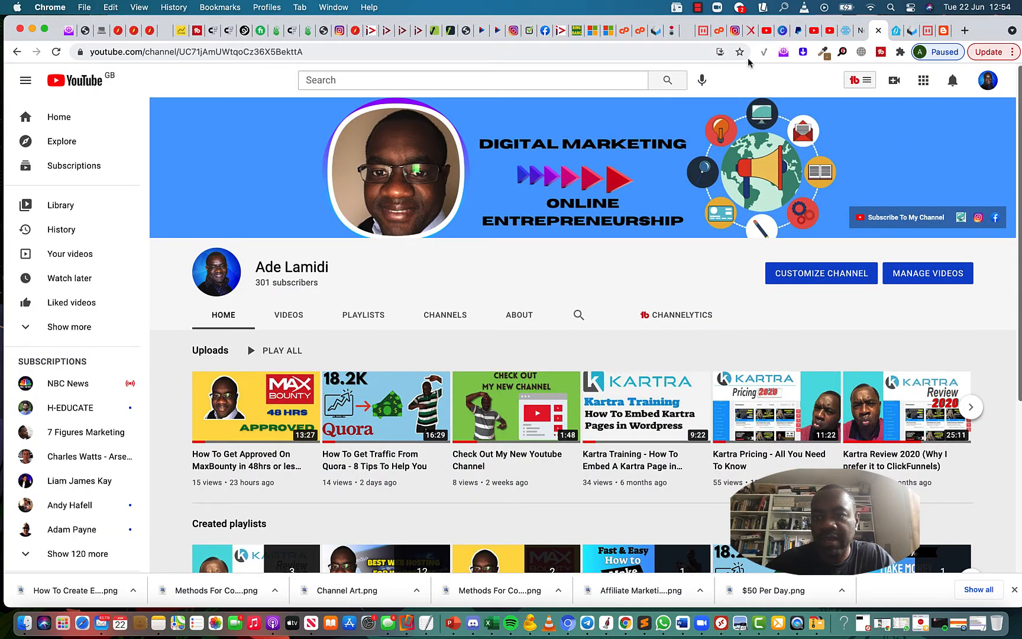
click(783, 30)
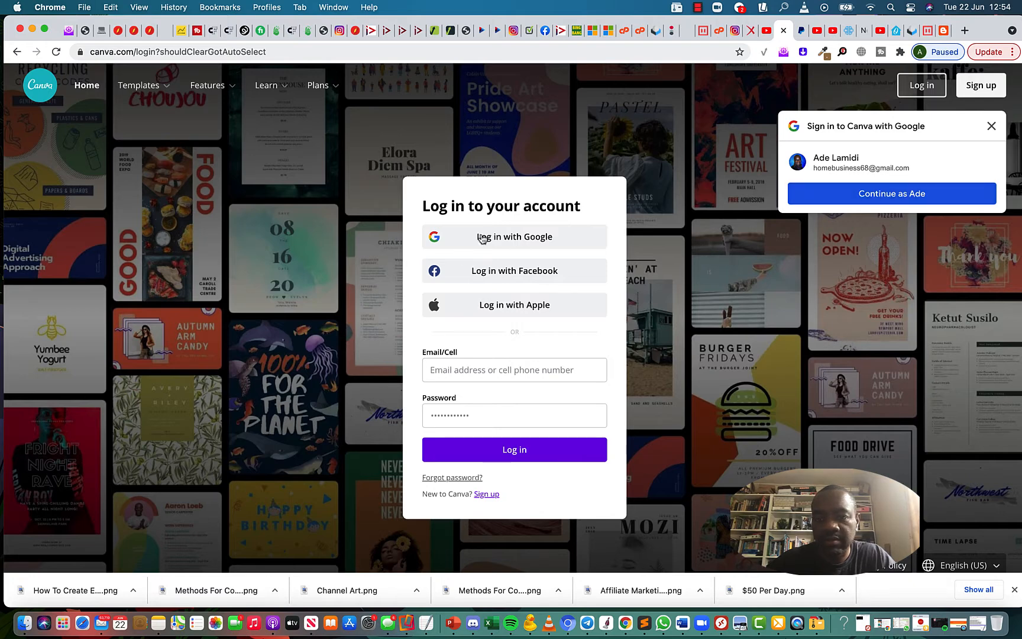
click(883, 193)
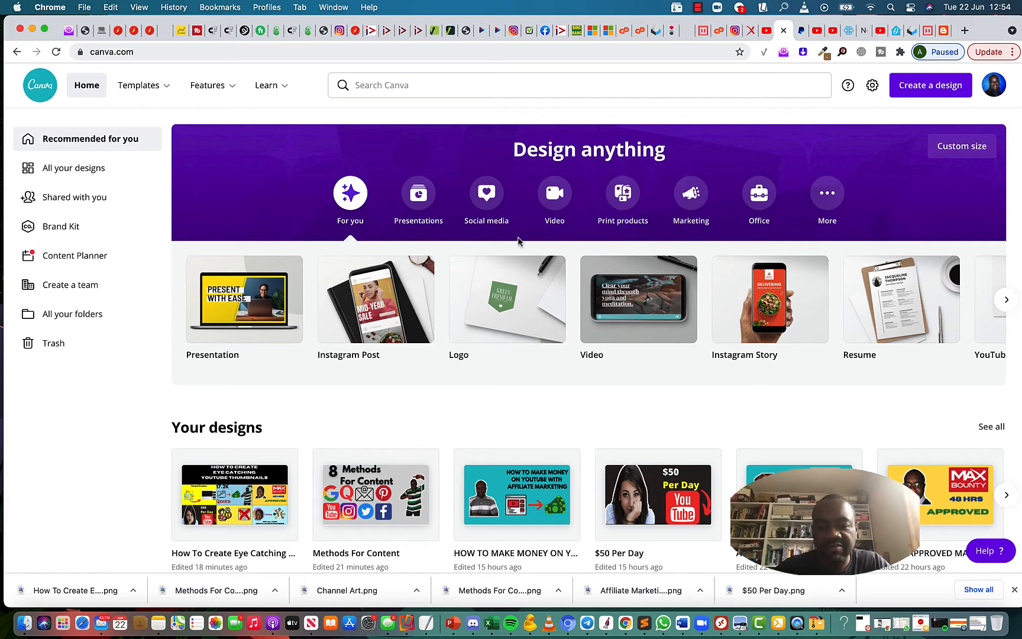
Step: Look through the home page and the suggested design types for a new design
scroll(287, 249, down, 2)
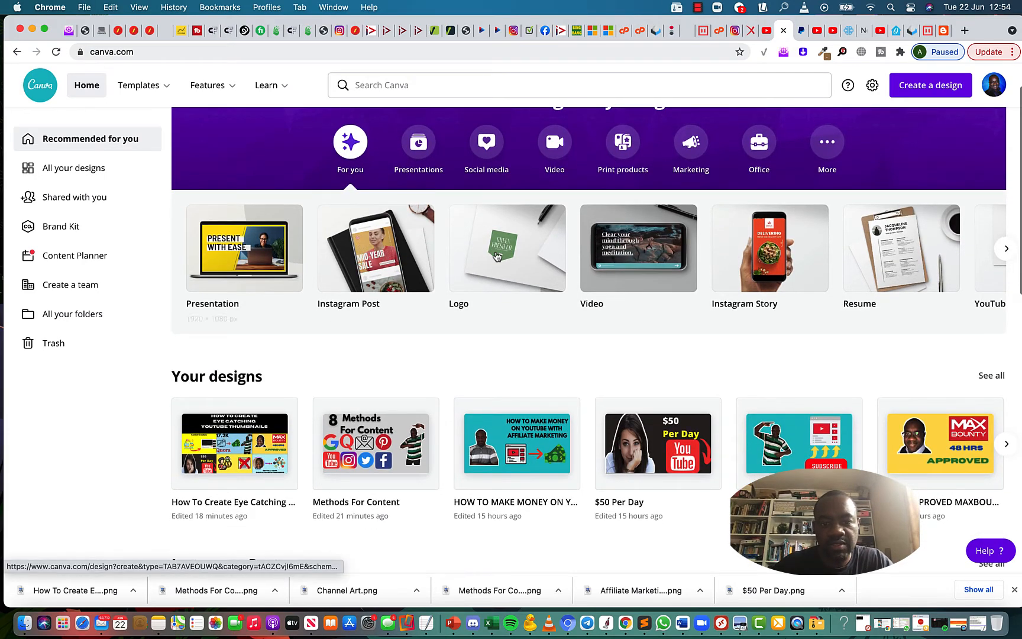
scroll(287, 249, up, 2)
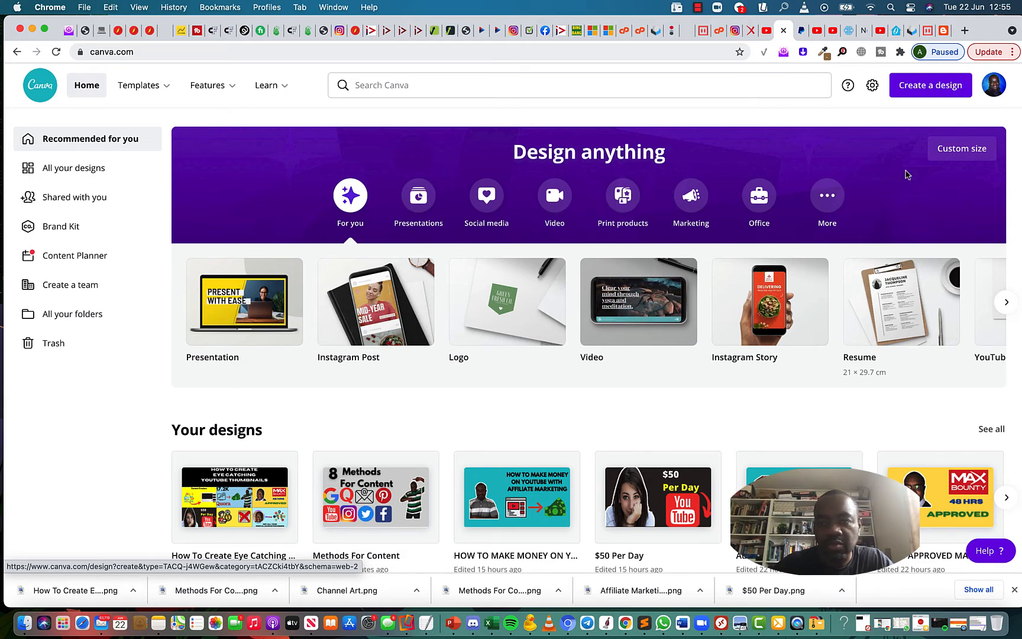
scroll(923, 100, down, 1)
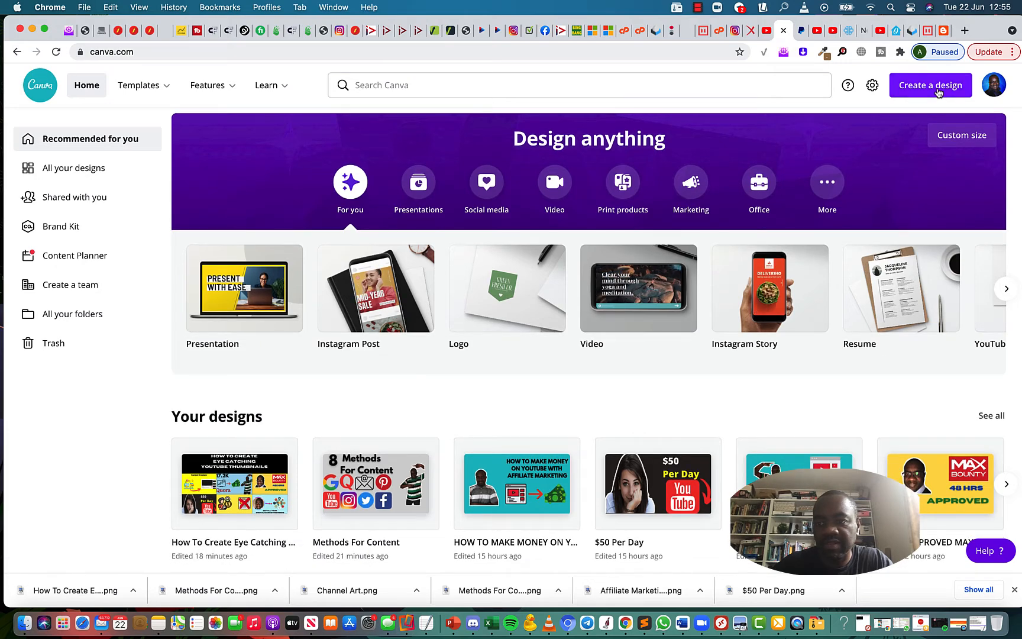
click(937, 94)
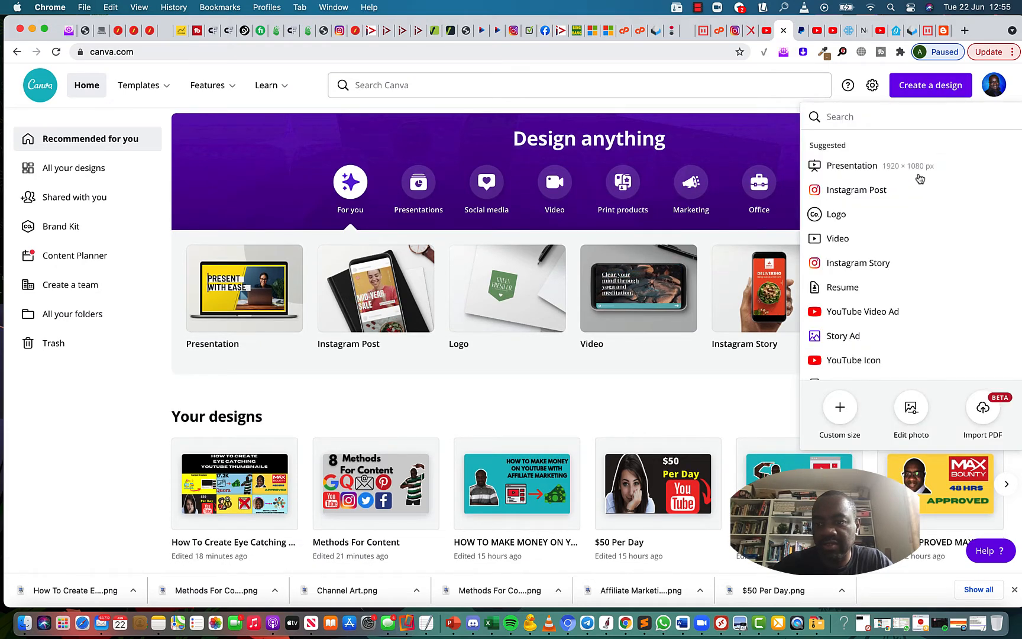
scroll(917, 178, down, 1)
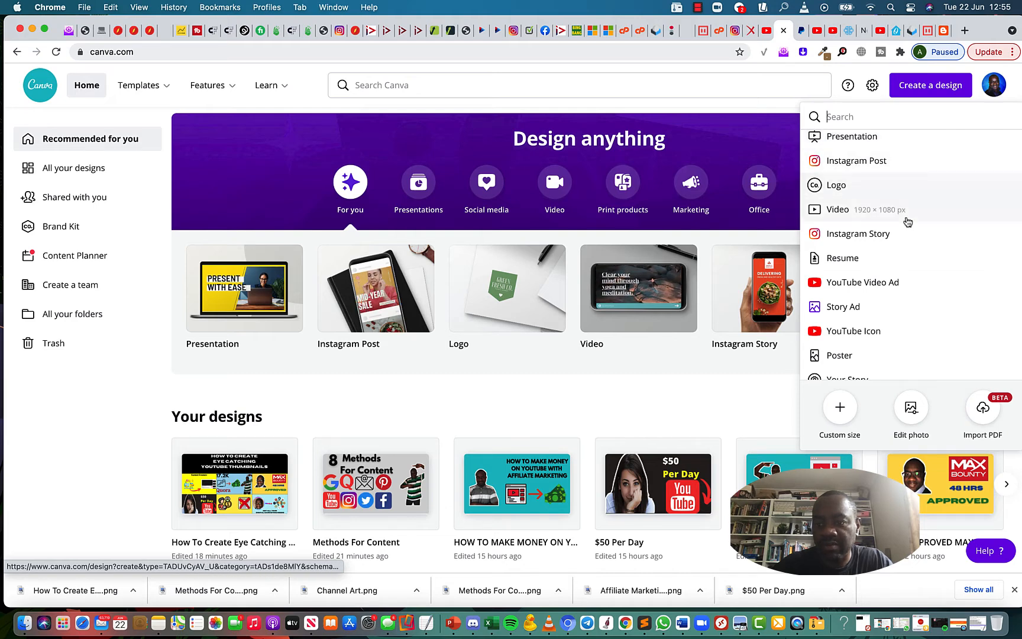
scroll(908, 221, down, 2)
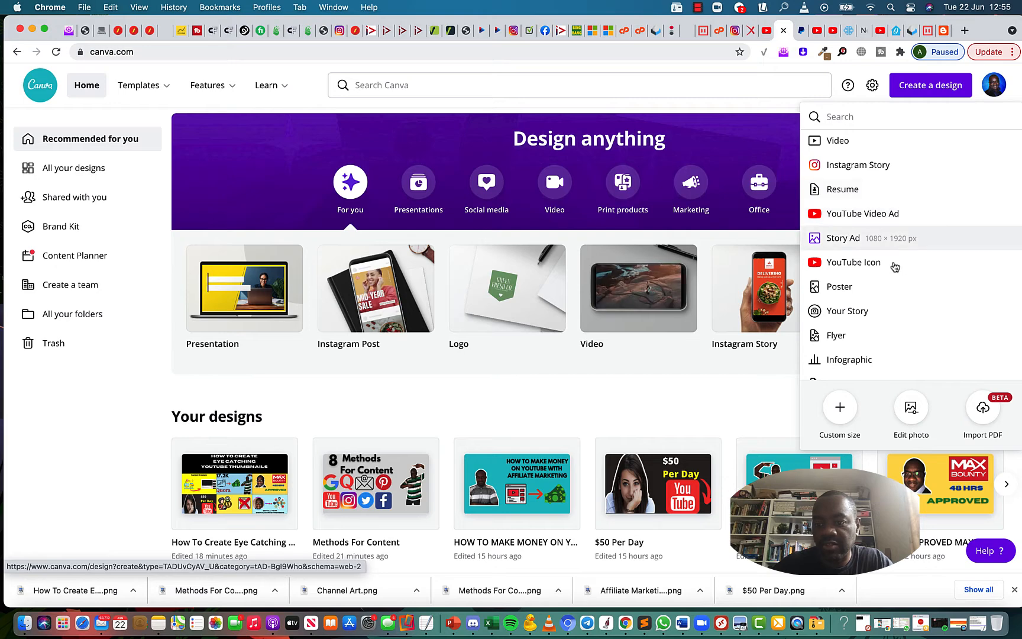
scroll(895, 267, down, 2)
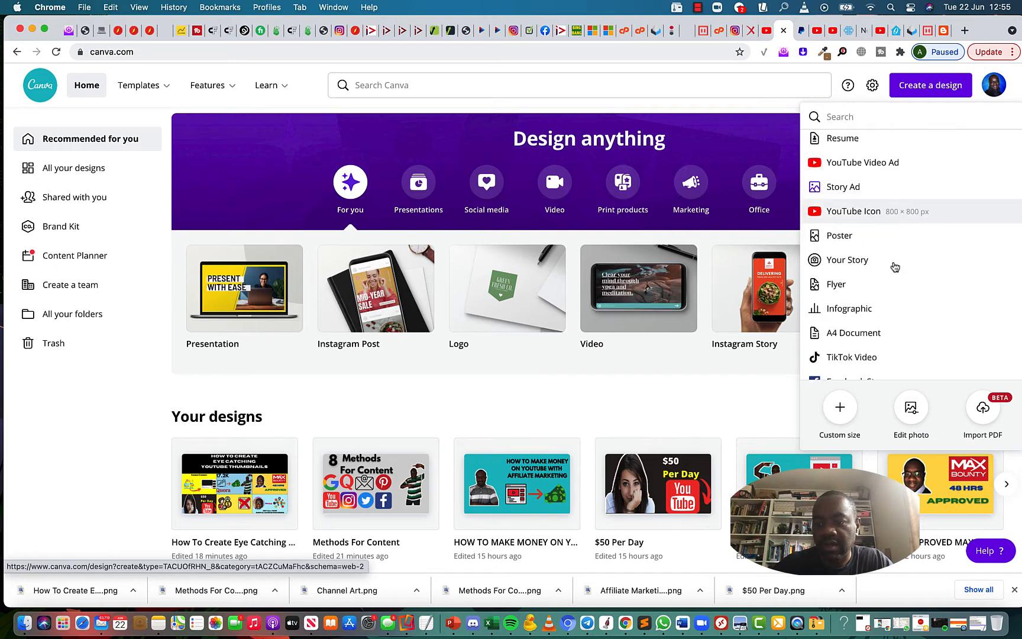
scroll(875, 232, down, 3)
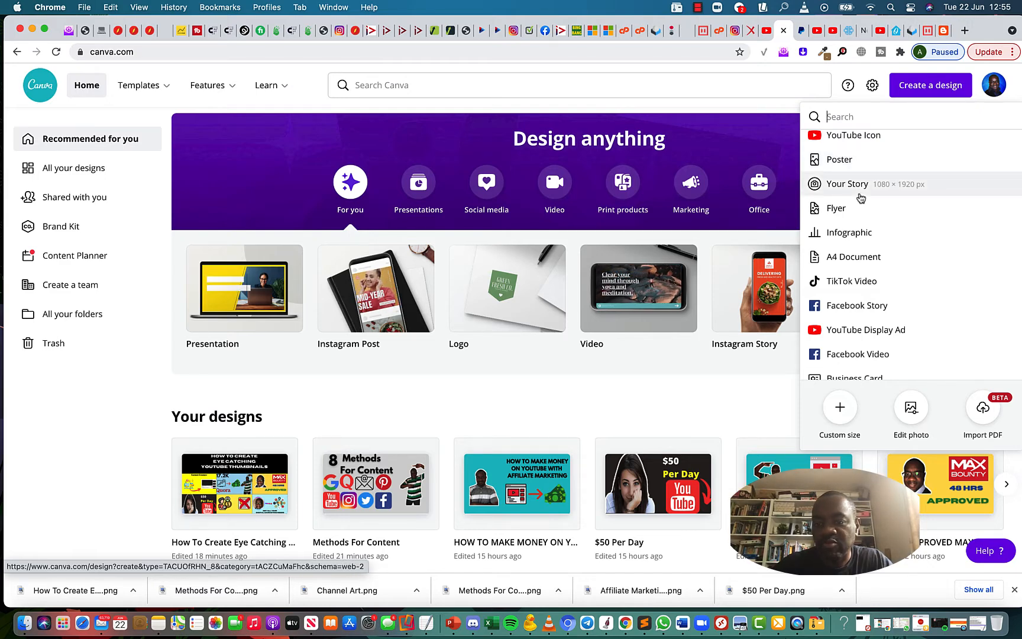
click(937, 89)
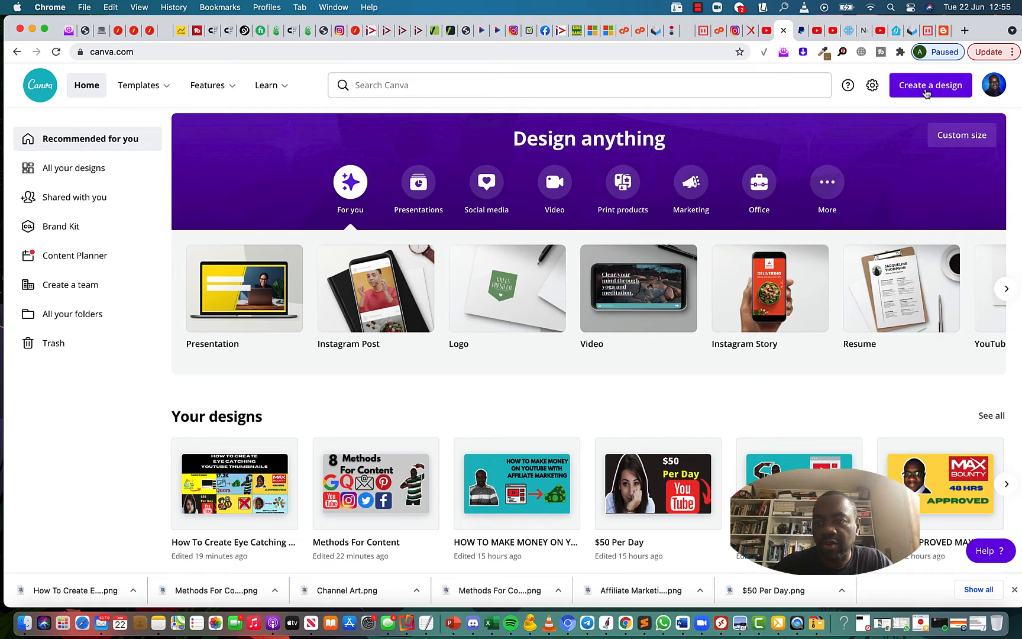
Step: Search the design types for "youtube th" and create a blank 1280 × 720 px YouTube Thumbnail design
click(927, 92)
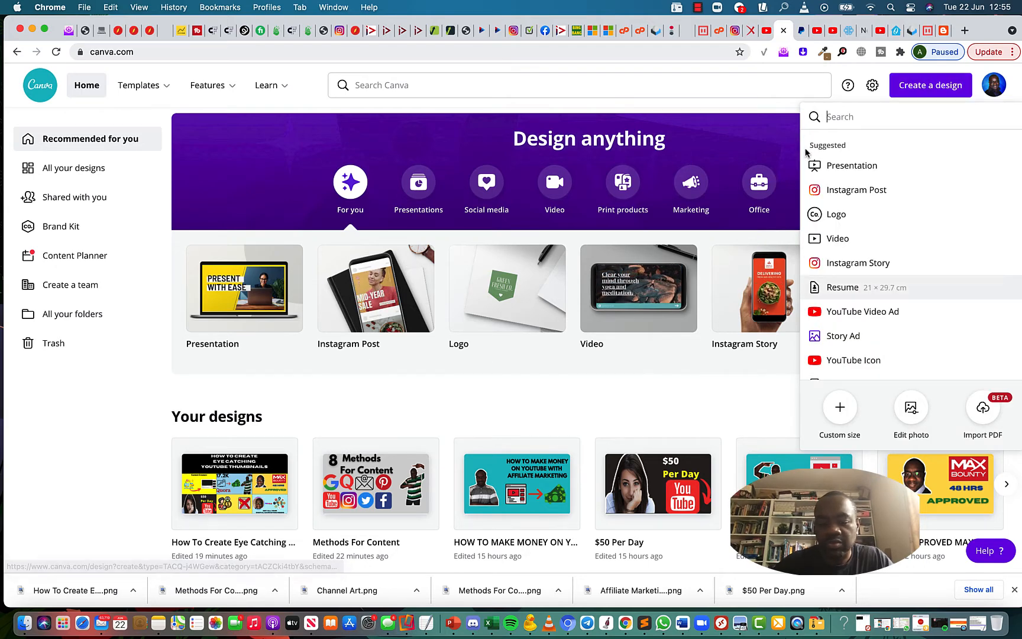
text(youtu)
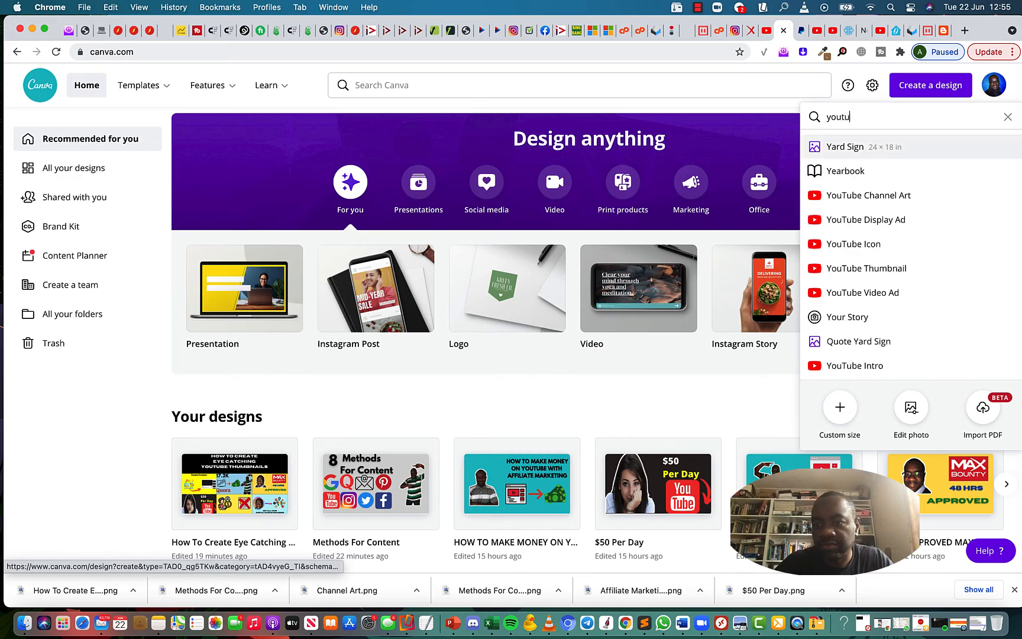
text(be th)
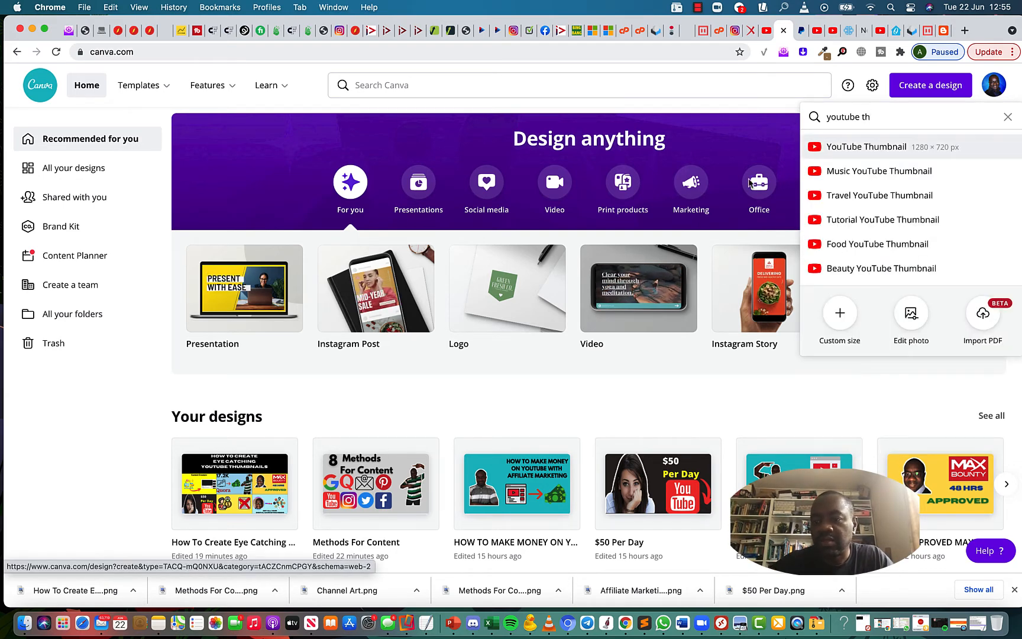
click(862, 147)
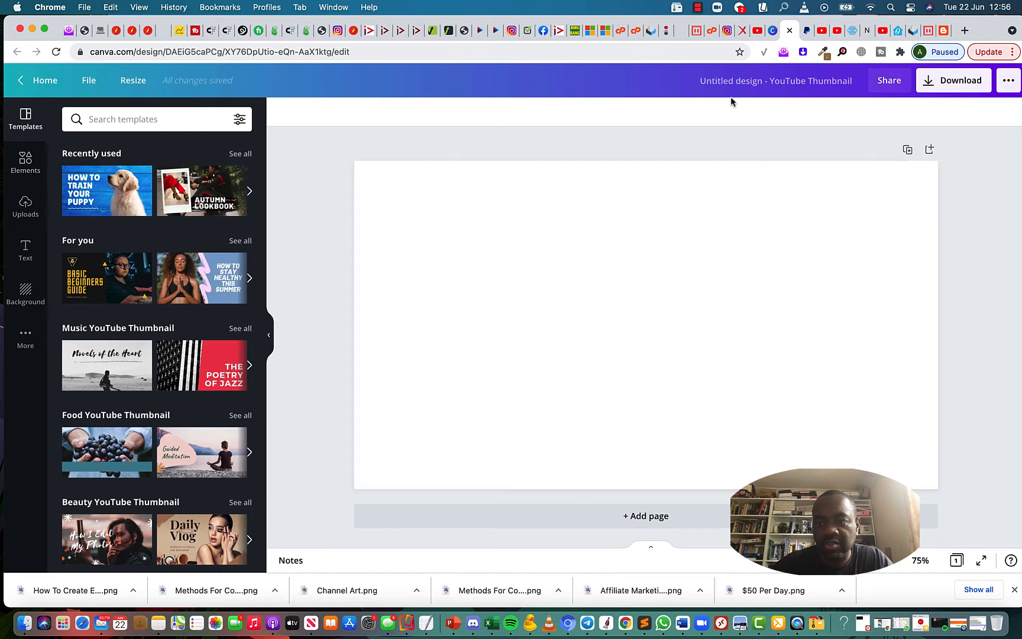
Step: Rename the untitled design as "Youtube Thumbnail Samples"
click(714, 81)
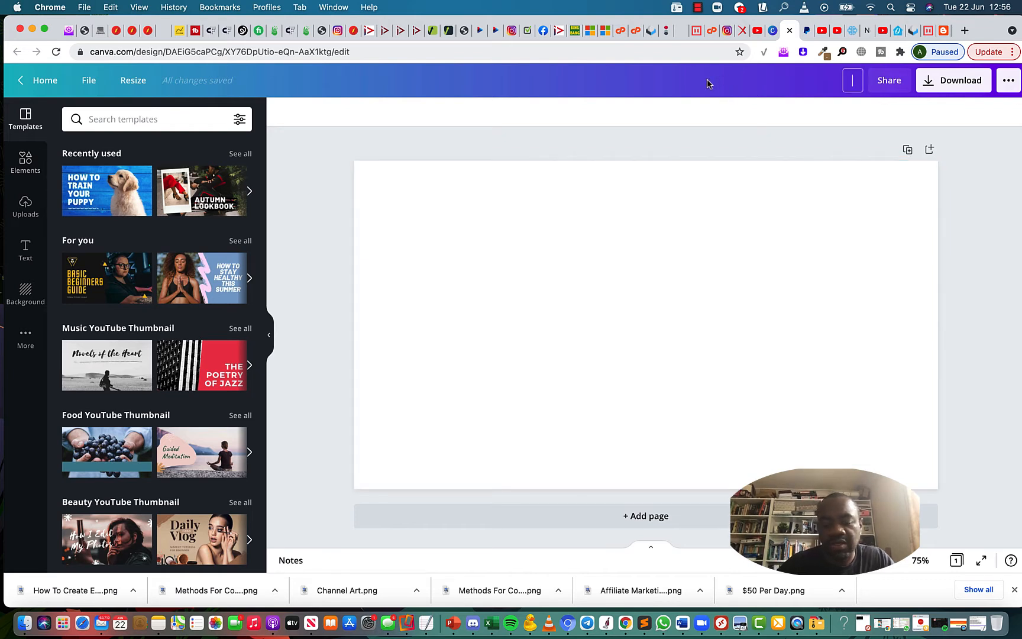
text(Youtube)
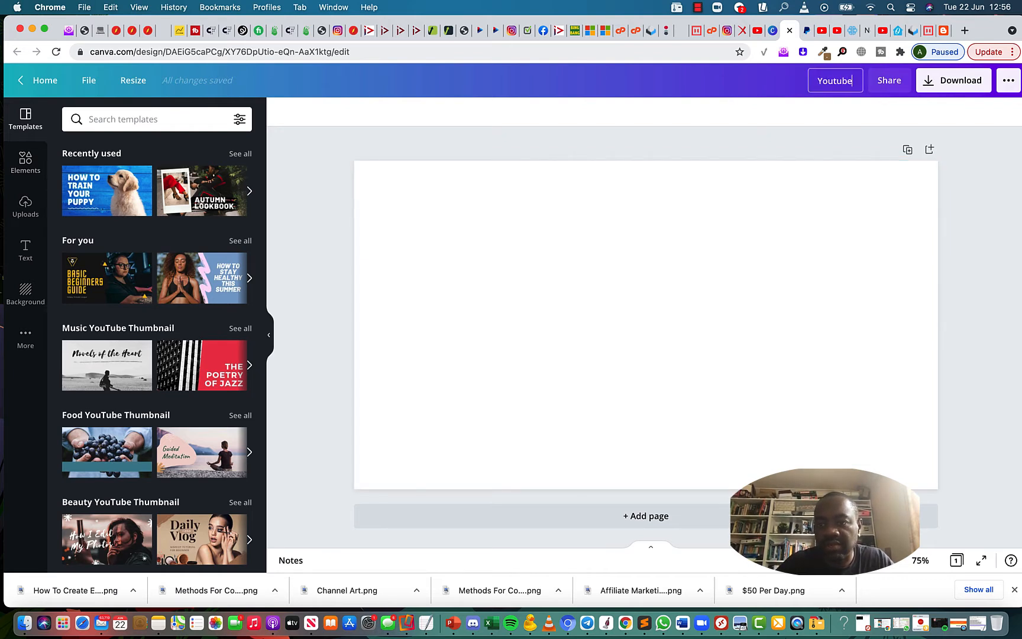
text( Thumbnails)
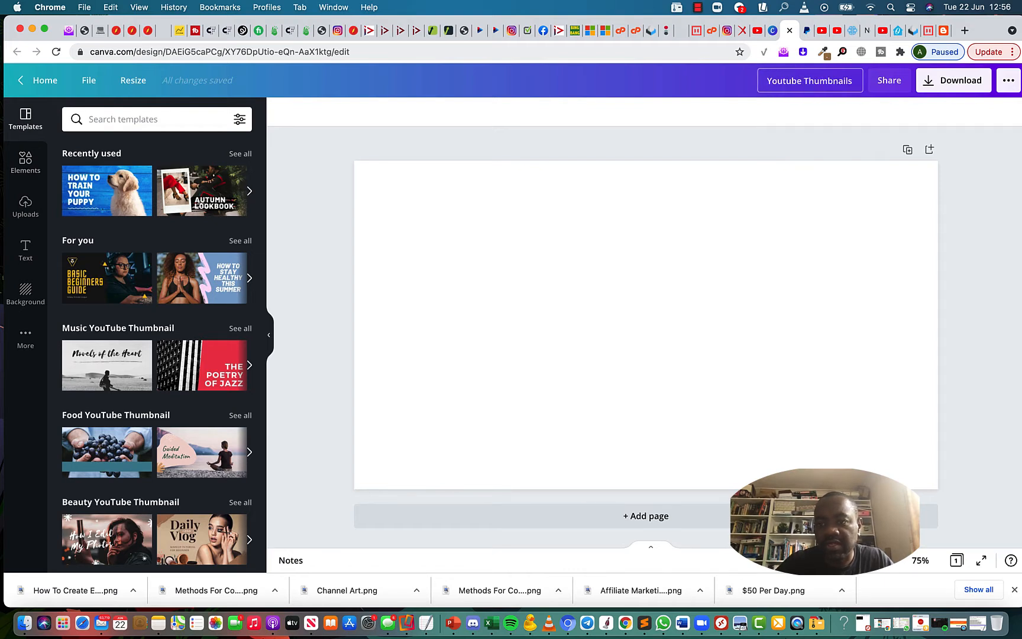
key(BackSpace)
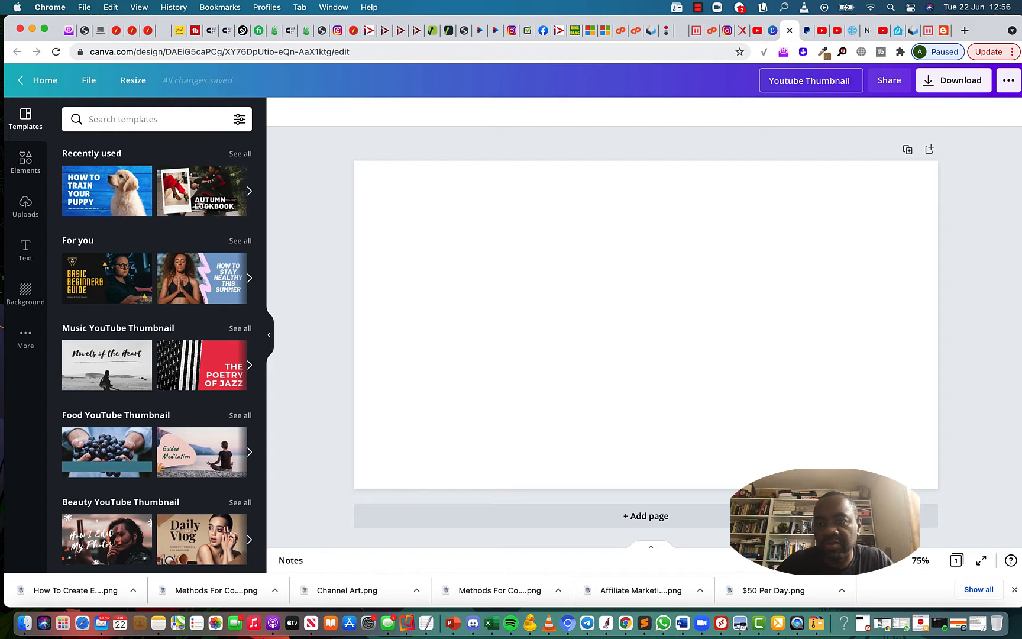
text(Samples)
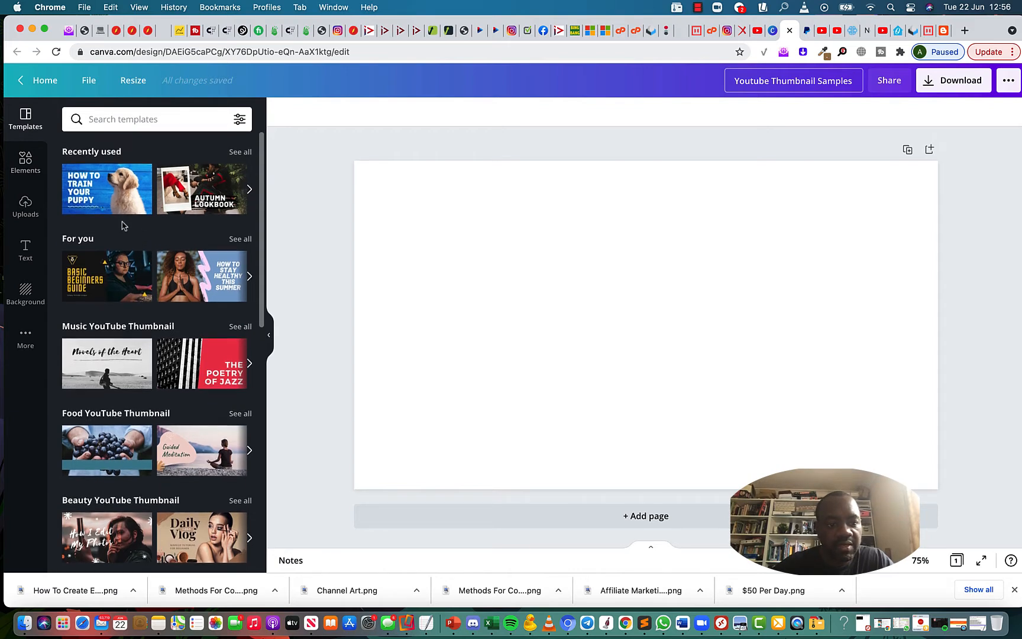
Step: Look through the thumbnail template categories, from music and food to travel and the general results
scroll(118, 222, down, 4)
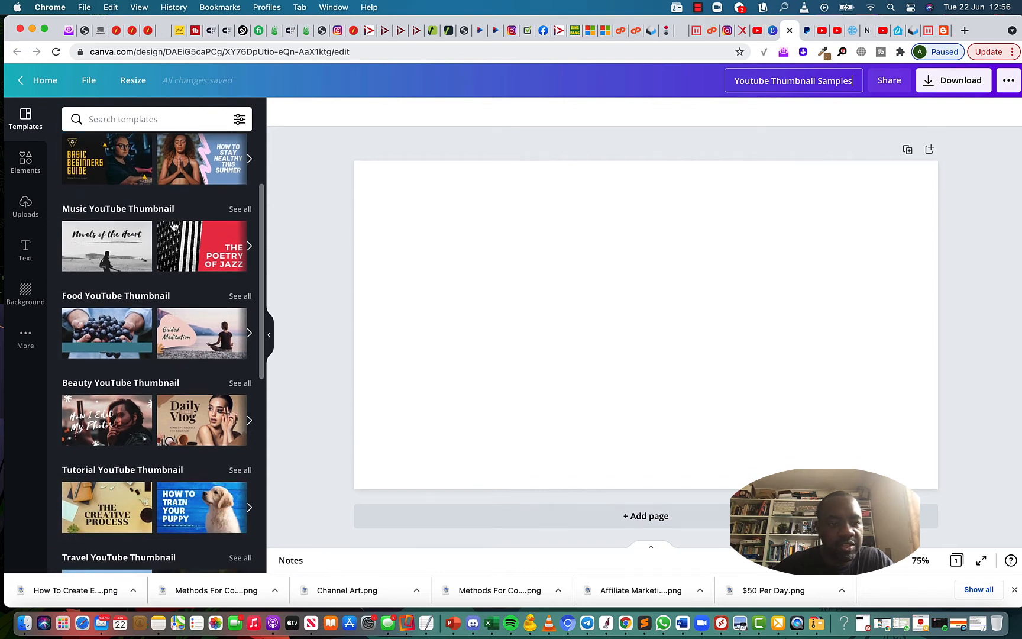
scroll(108, 222, down, 3)
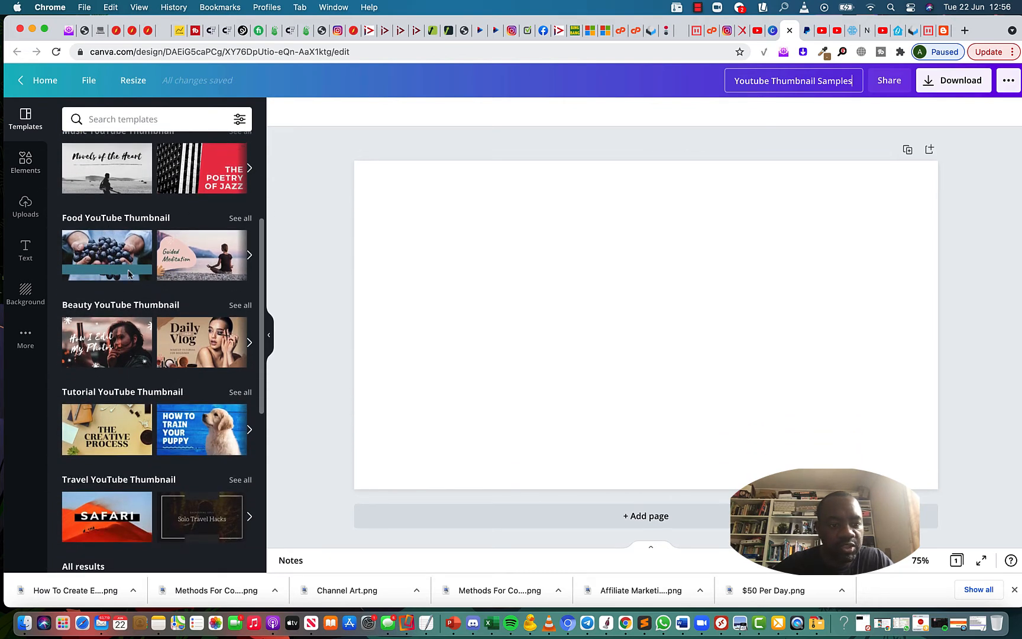
scroll(112, 243, down, 2)
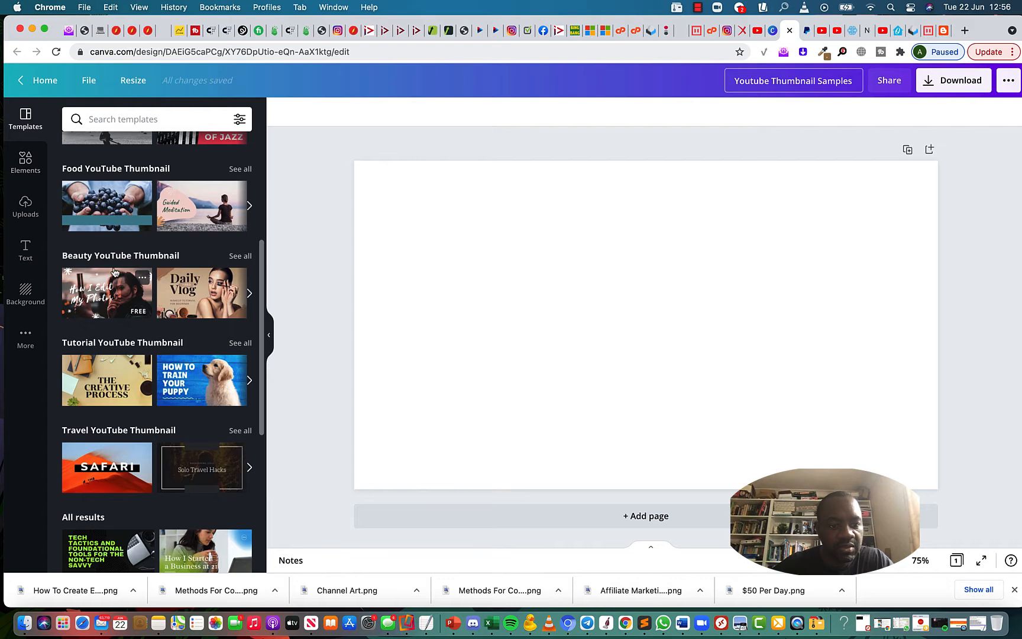
scroll(155, 277, down, 2)
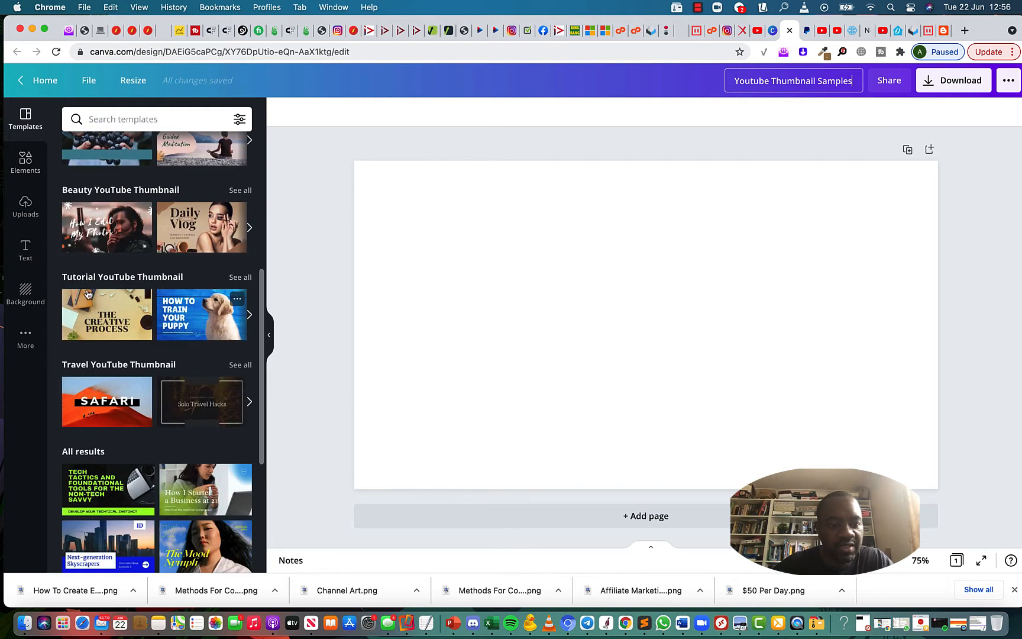
scroll(170, 297, down, 2)
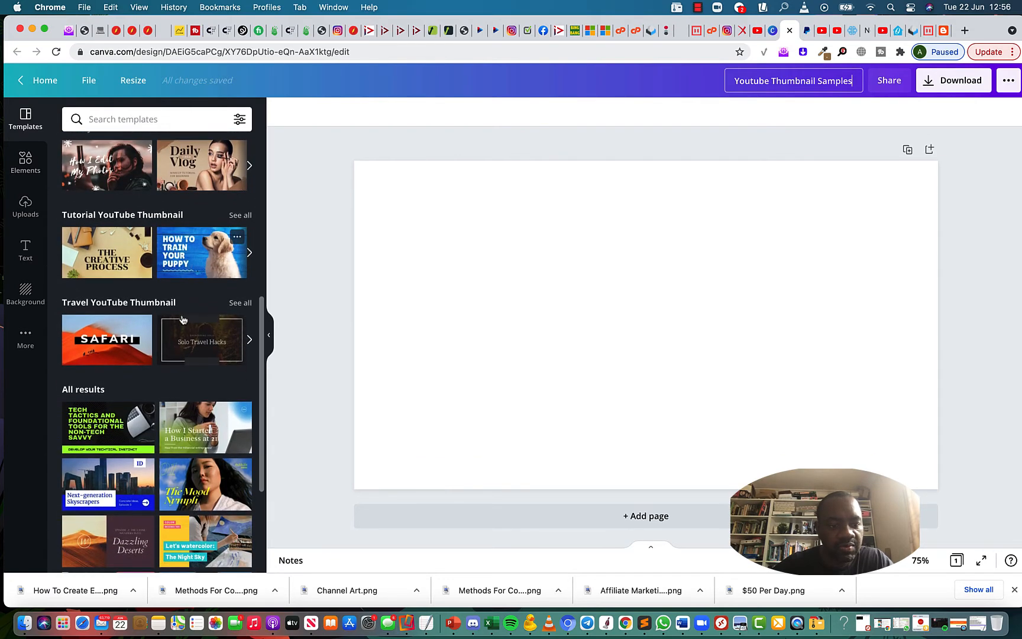
scroll(148, 317, down, 7)
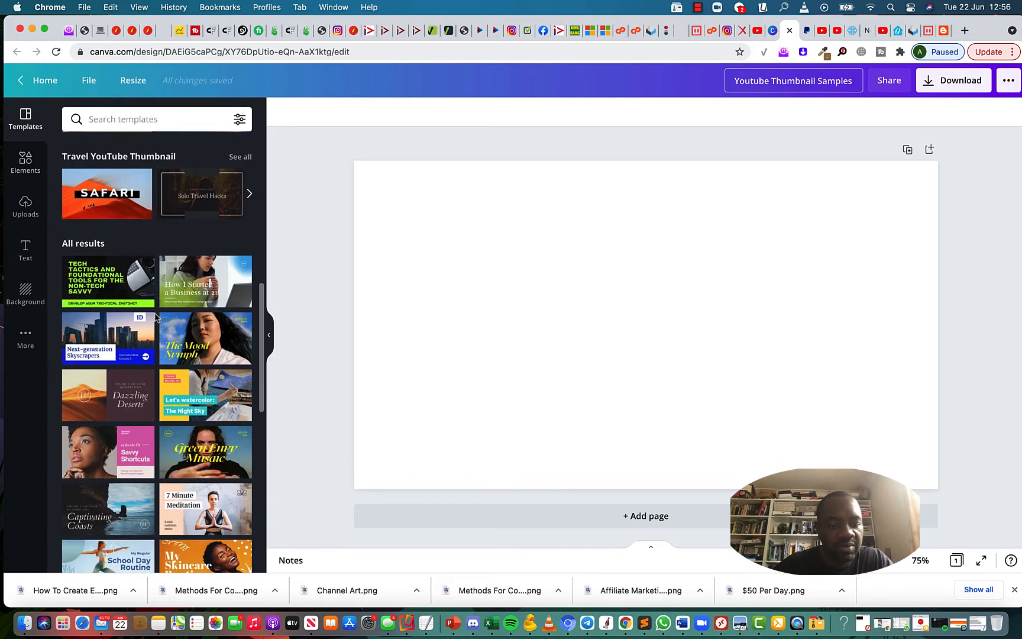
scroll(155, 317, up, 15)
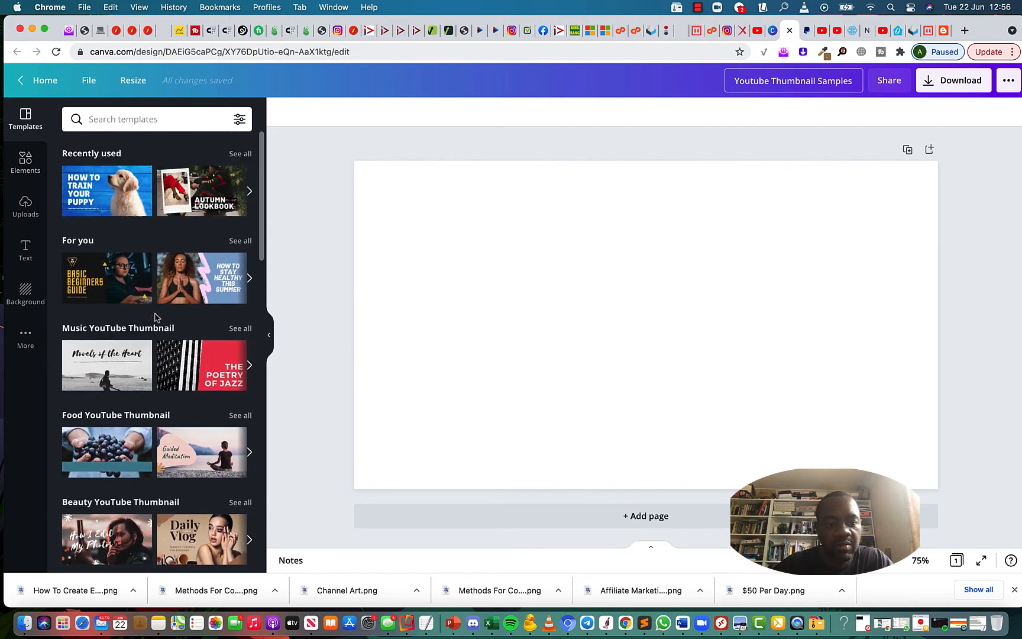
Step: Set the blank page's background to the light blue swatch from the default colors
click(497, 325)
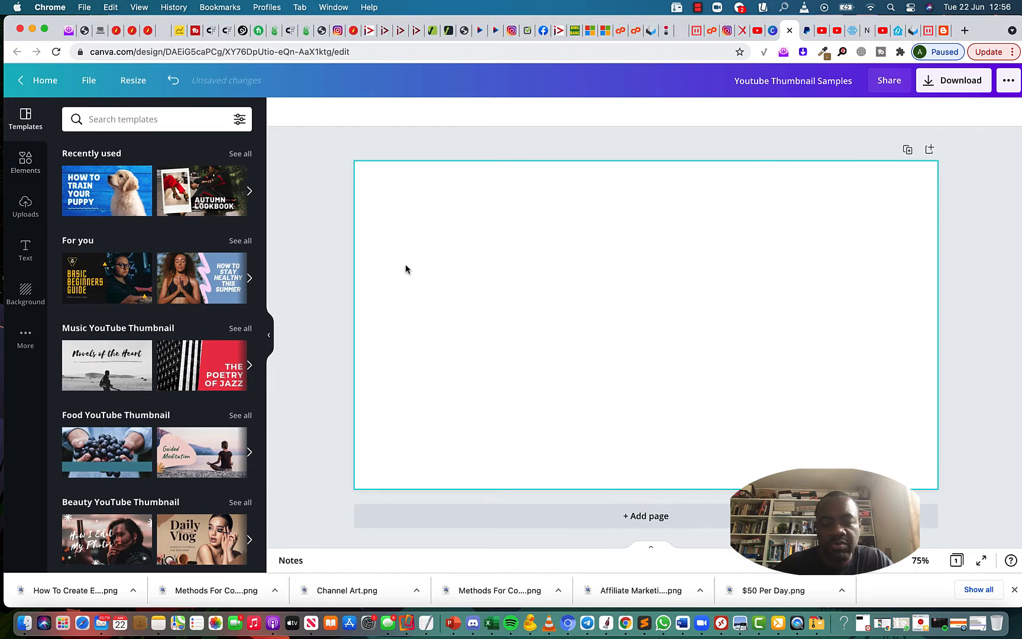
click(413, 187)
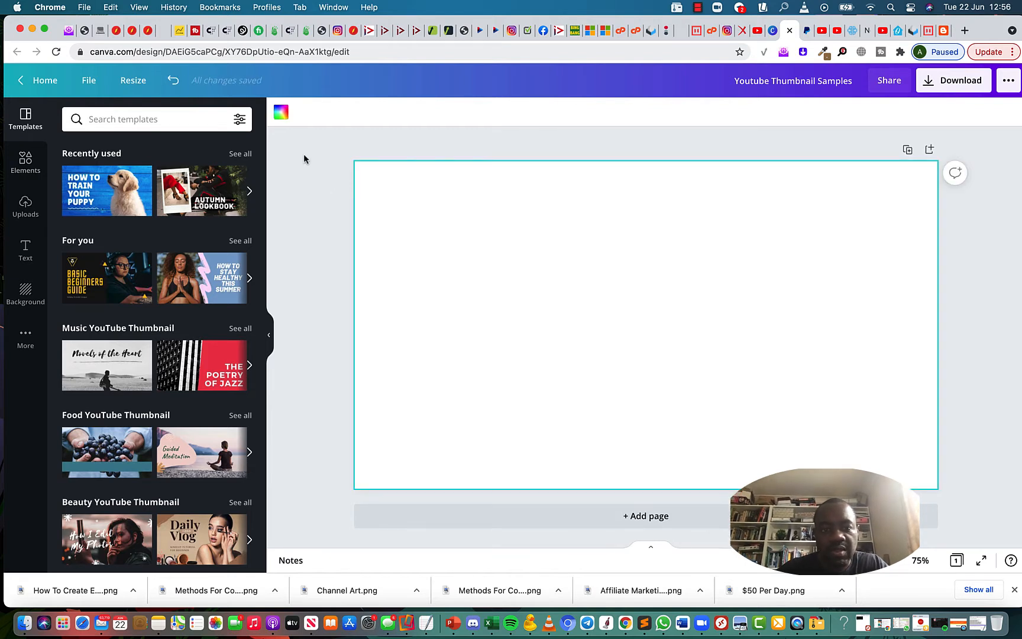
click(281, 114)
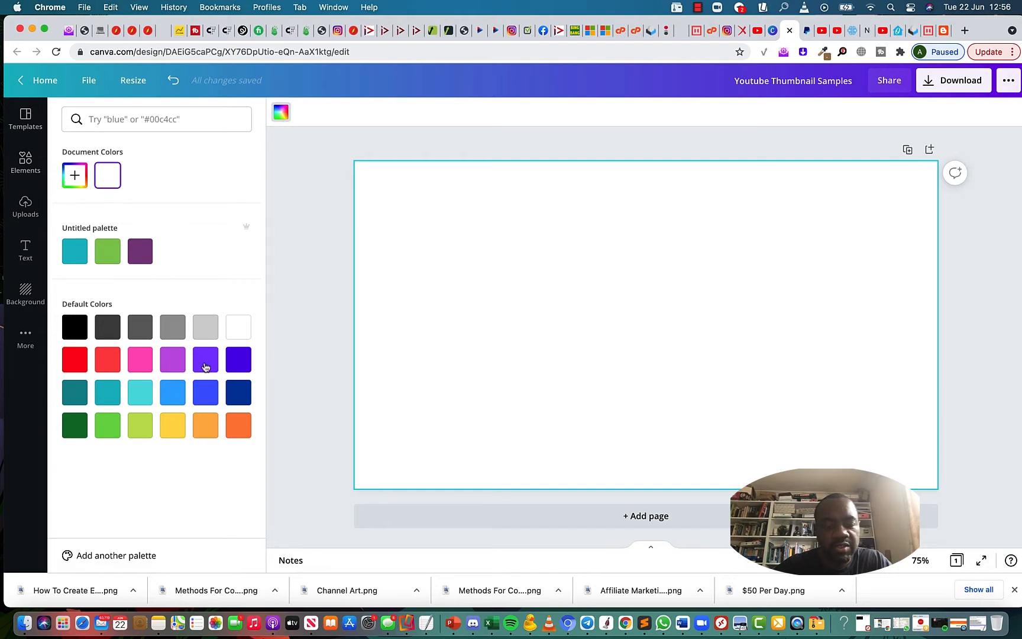
click(171, 393)
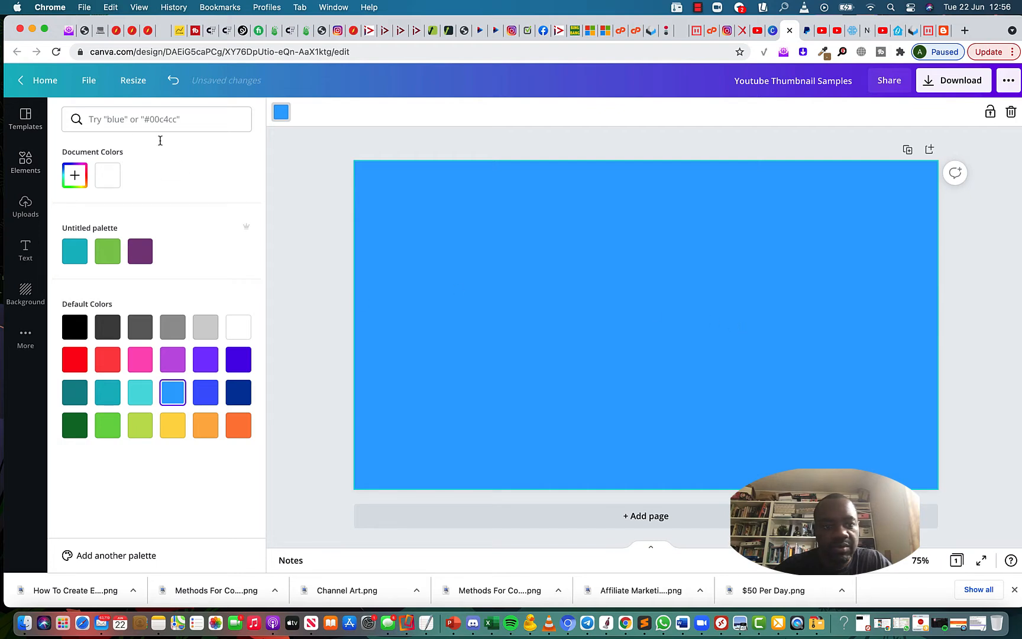
Step: Search the colors for "blues" and apply the turquoise swatch of the Berry Blues palette to the page background
click(139, 121)
text(blues)
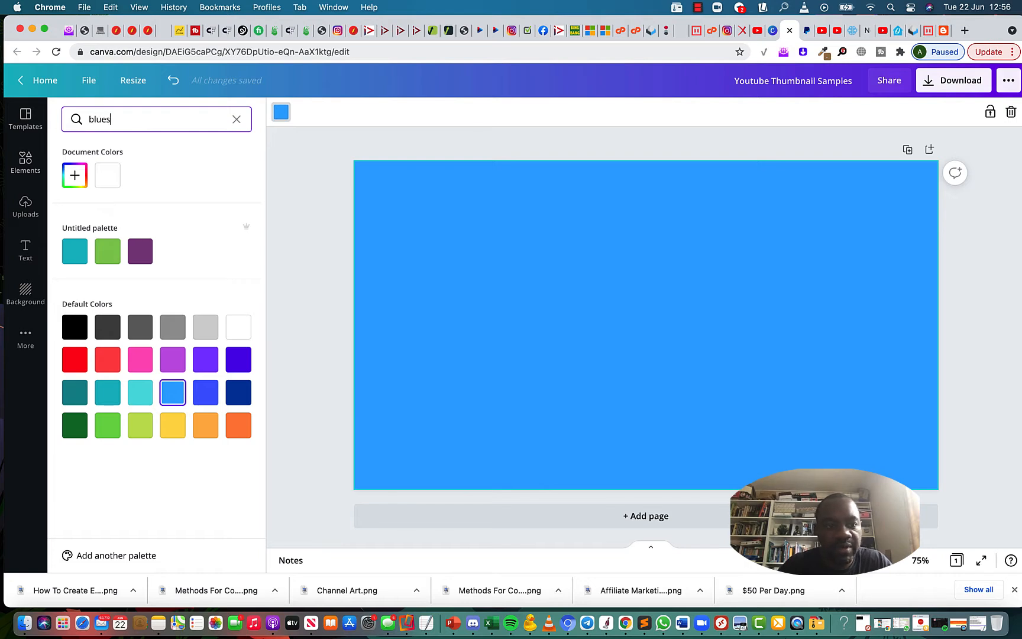
key(Return)
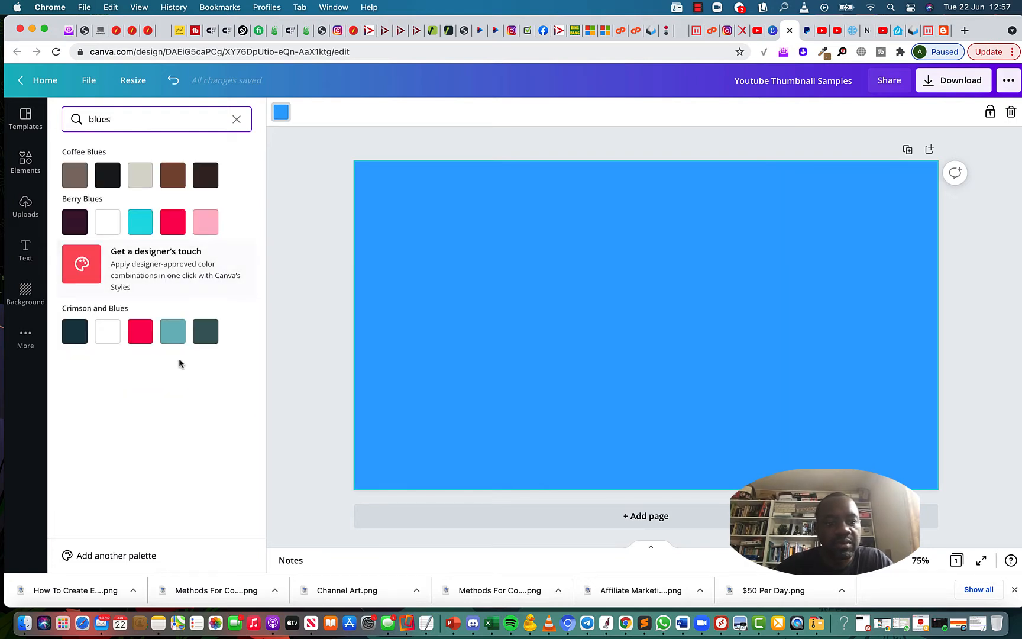
click(142, 233)
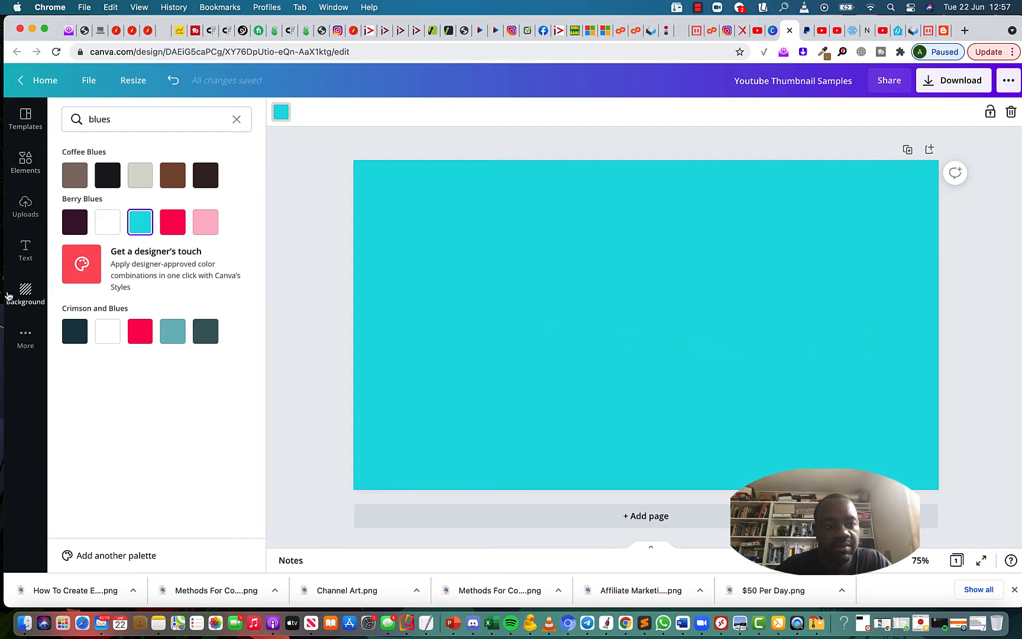
Step: Add the globe-and-megaphone marketing graphic from the recently used elements to the page
click(25, 161)
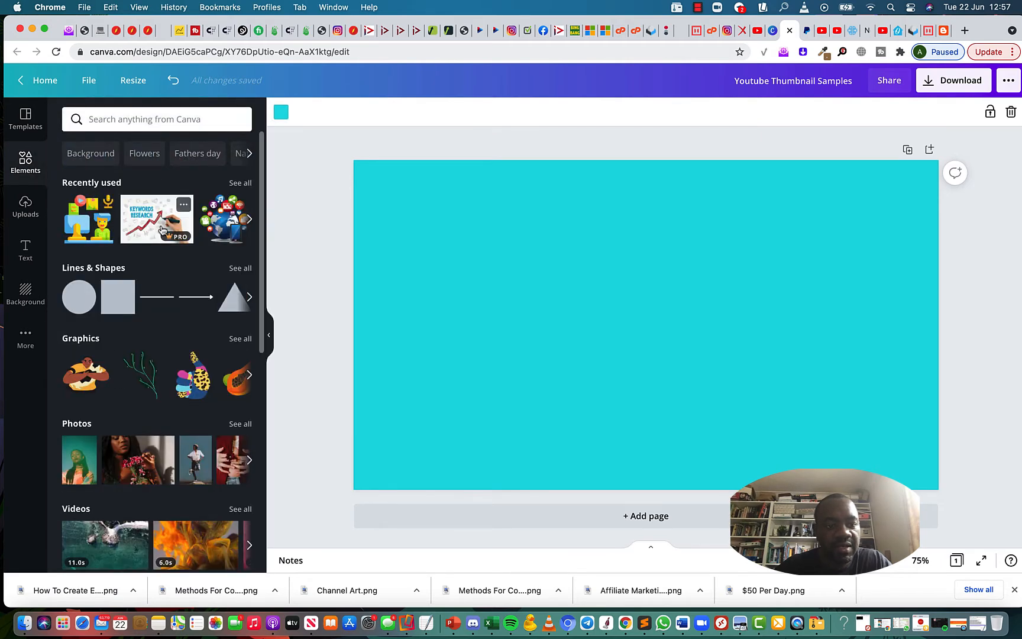
scroll(155, 230, down, 2)
scroll(163, 230, up, 2)
scroll(162, 230, up, 1)
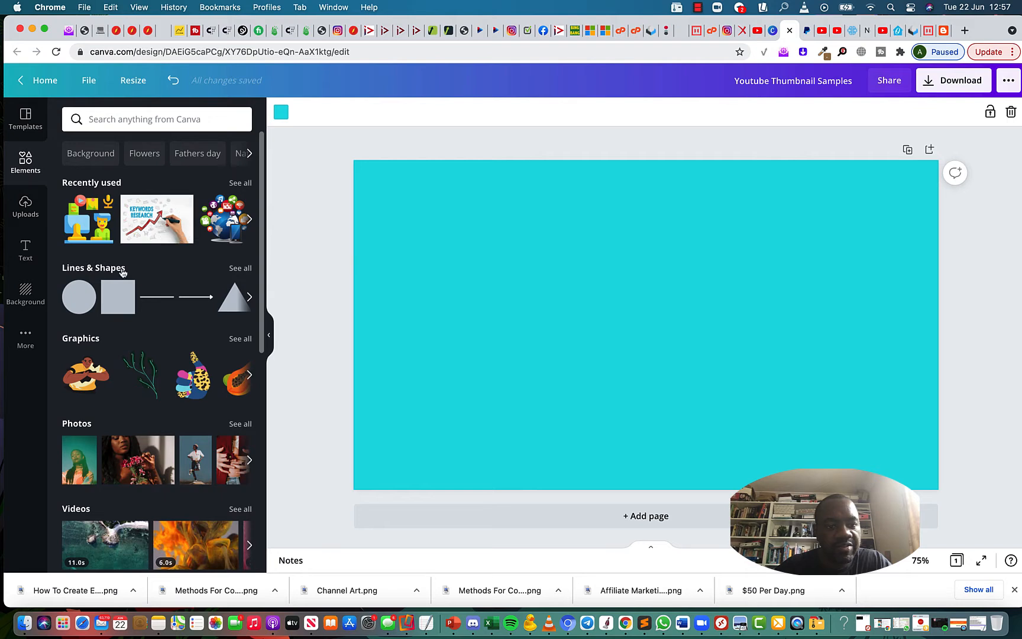
click(240, 183)
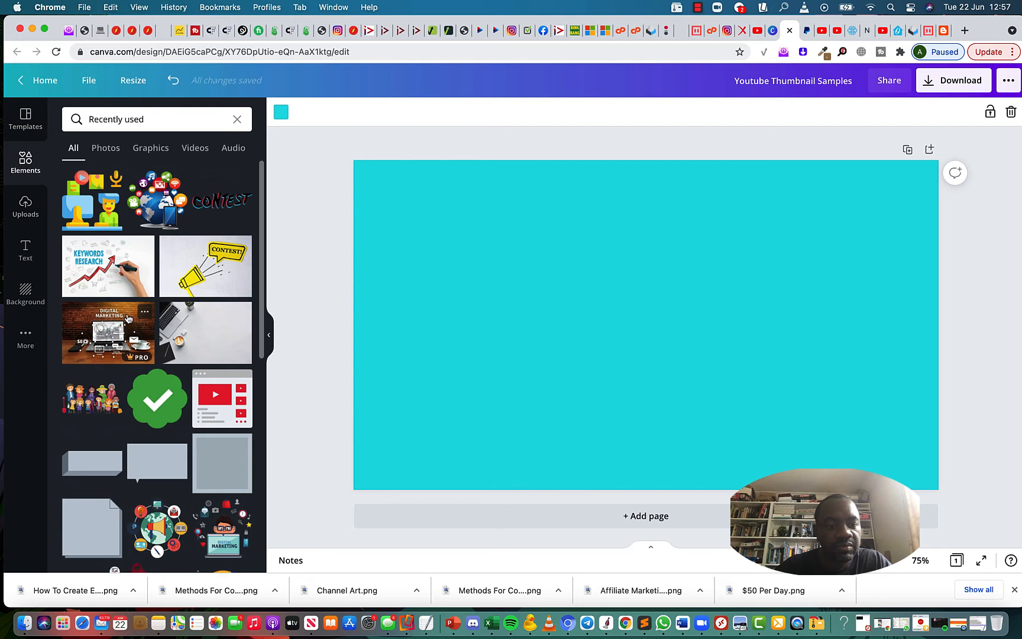
scroll(128, 318, down, 2)
scroll(129, 319, up, 2)
scroll(128, 319, down, 1)
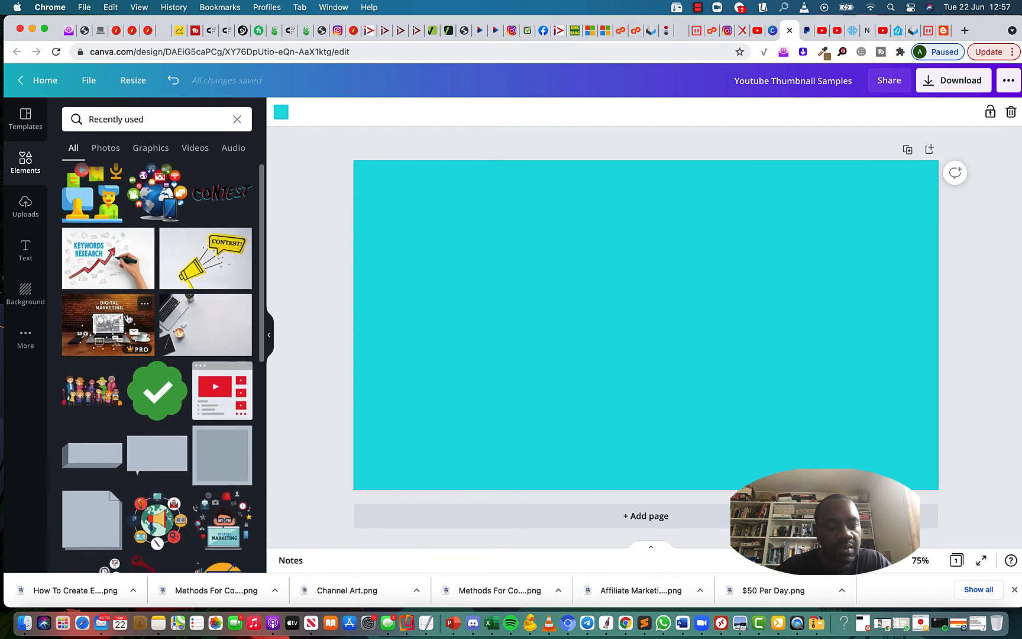
scroll(128, 318, down, 5)
scroll(128, 319, down, 2)
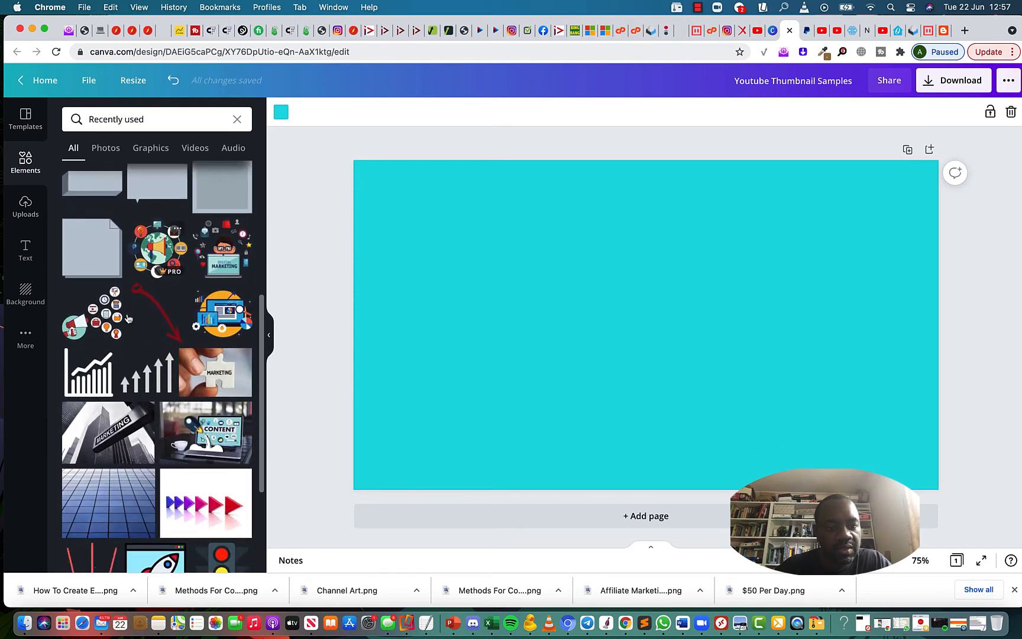
scroll(127, 319, up, 3)
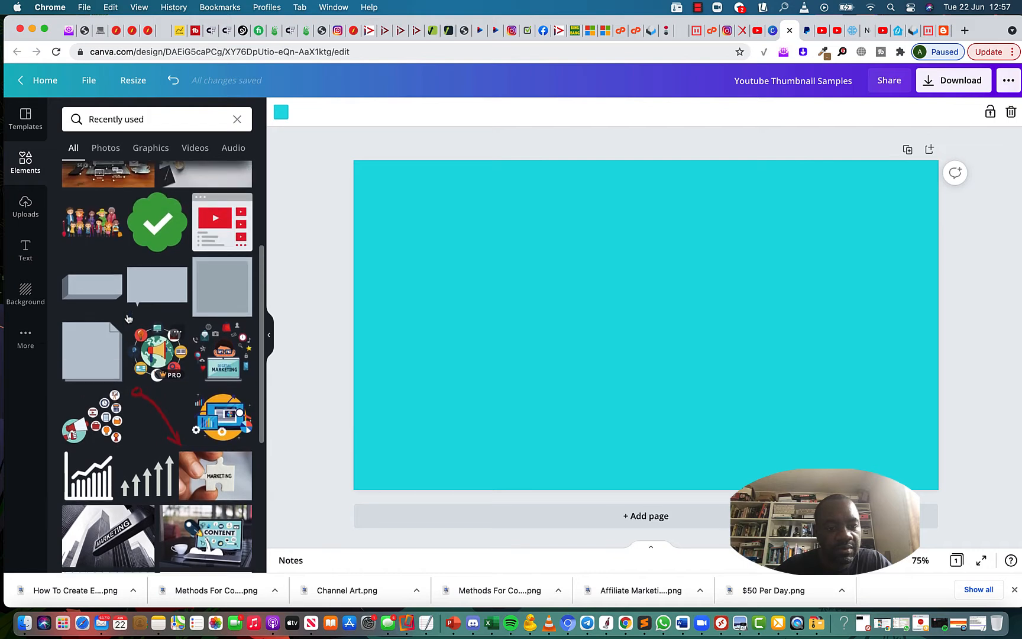
scroll(128, 319, down, 2)
scroll(157, 255, down, 1)
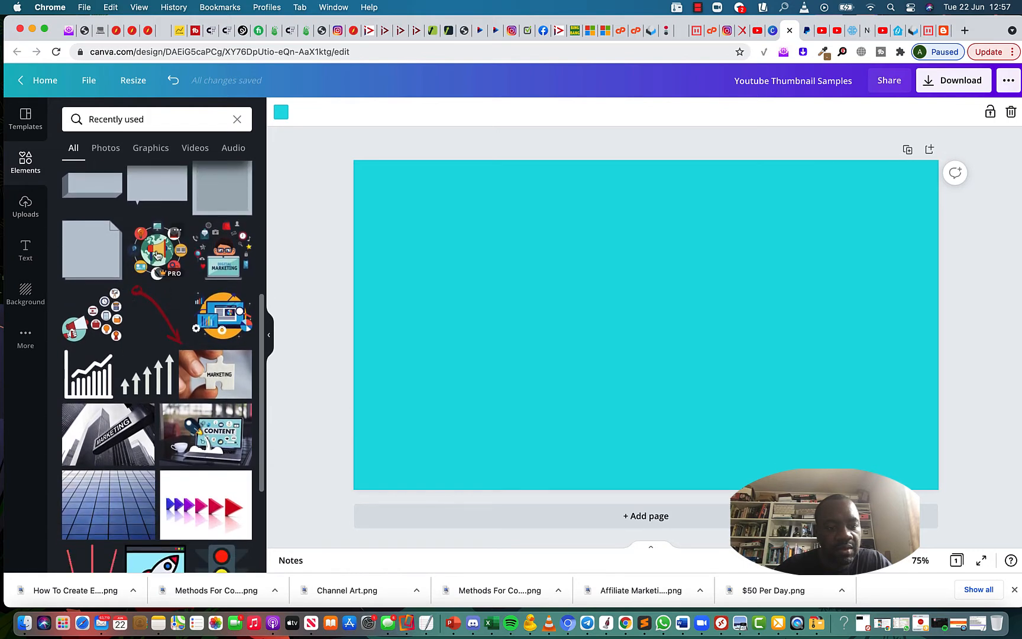
click(156, 255)
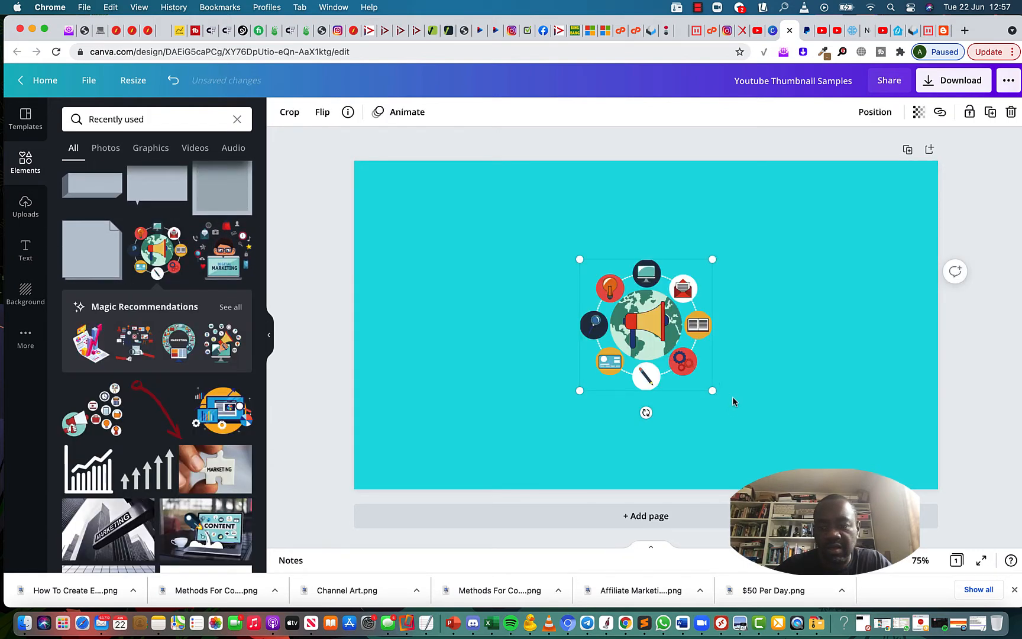
Step: Enlarge the globe-and-megaphone graphic and move it to the right half of the page
drag(717, 395, 752, 409)
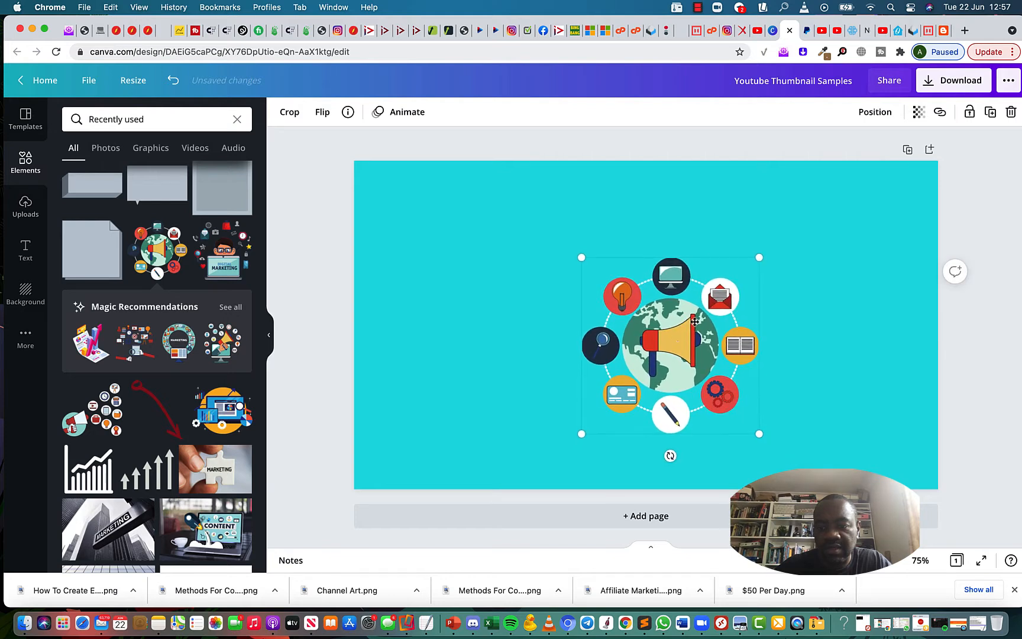
drag(675, 338, 778, 295)
drag(720, 355, 734, 324)
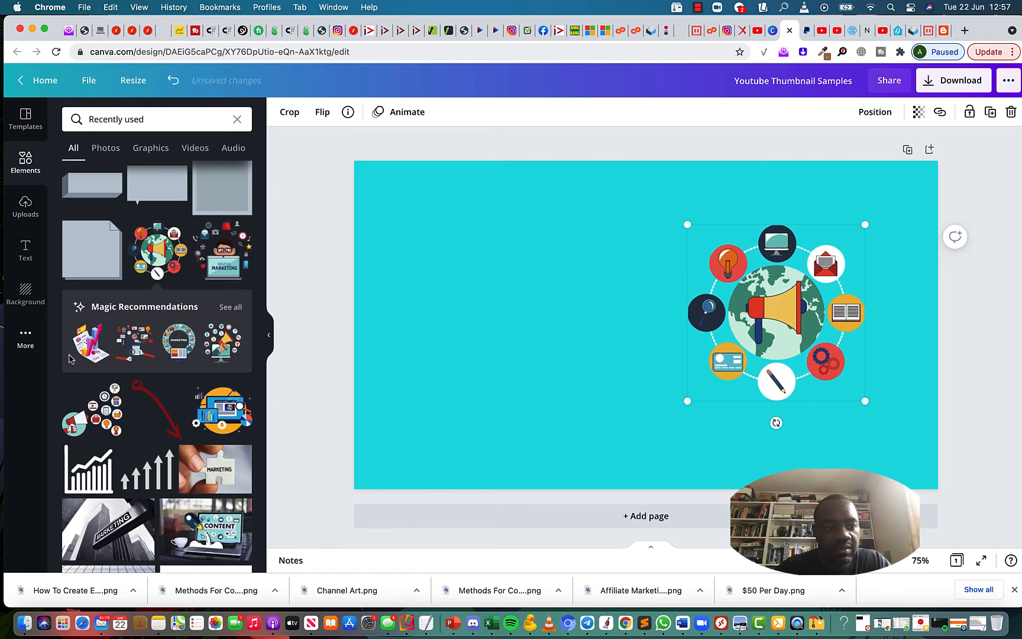
Step: Add the recently used photo of the dark-haired woman resting her chin on her hand to the page
scroll(135, 362, down, 2)
scroll(135, 362, down, 3)
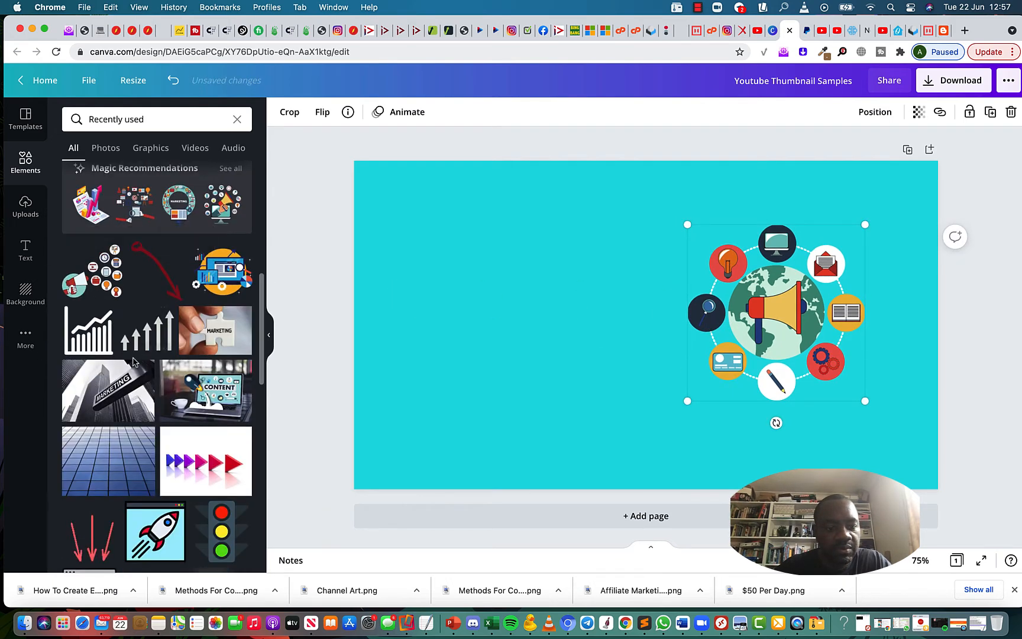
scroll(134, 362, down, 5)
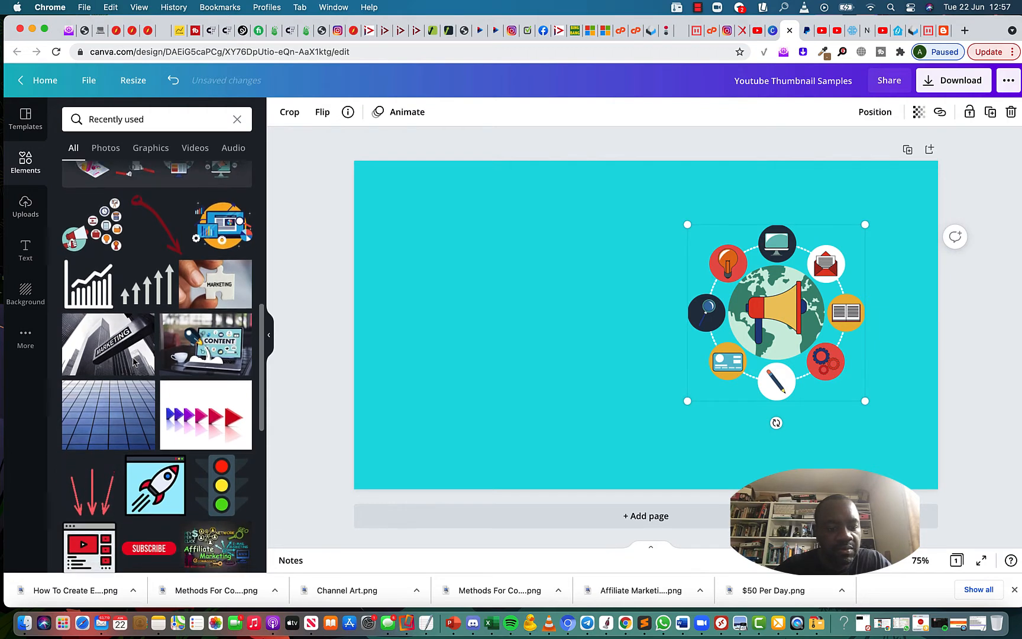
scroll(134, 362, down, 9)
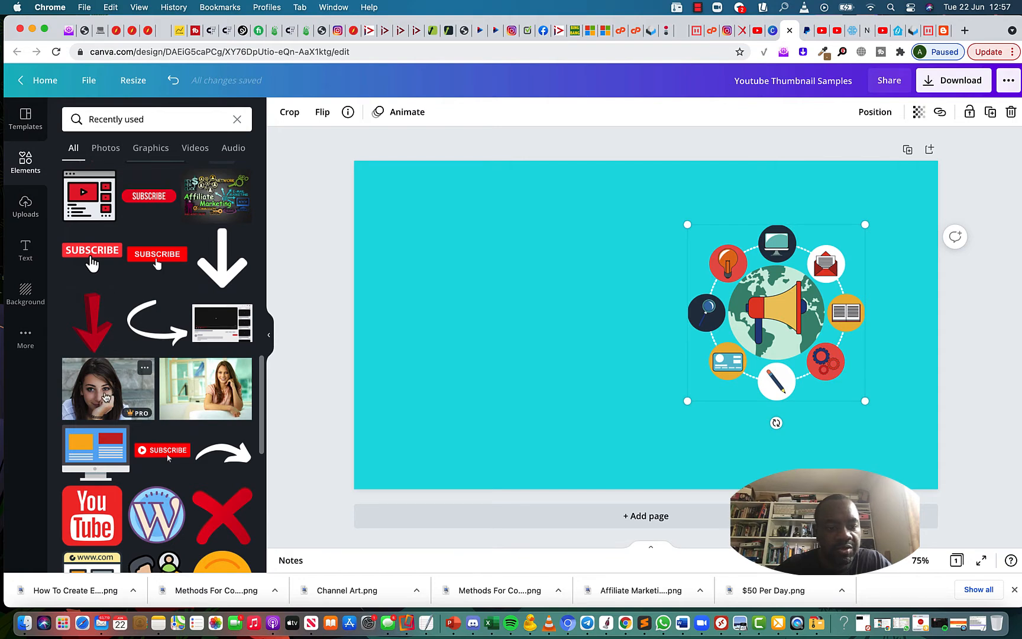
click(106, 397)
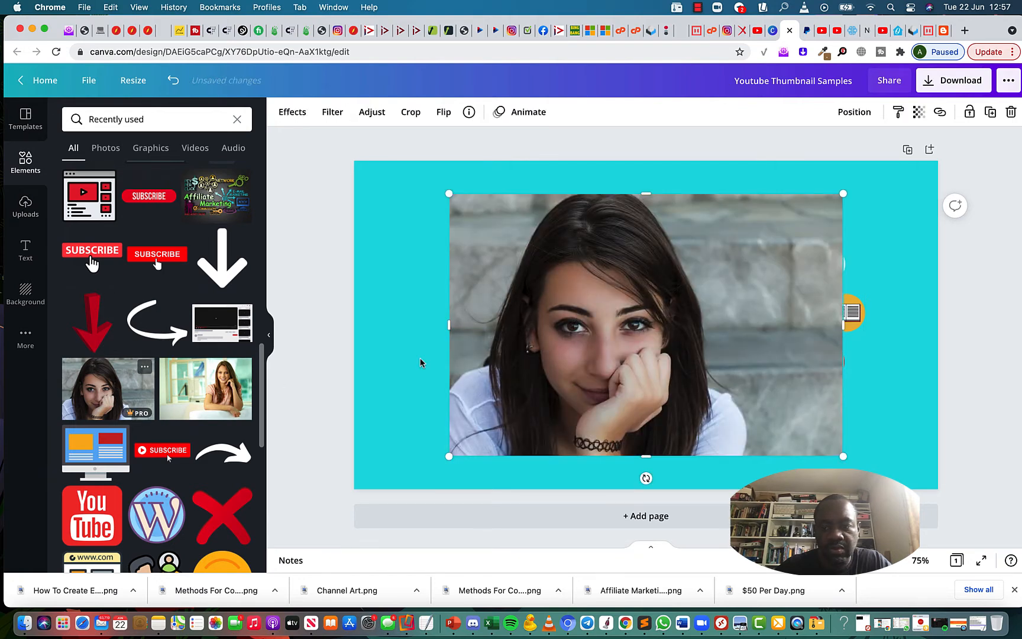
Step: Shrink the woman's photo to less than half the page width and place it left of the globe graphic
drag(846, 461, 626, 358)
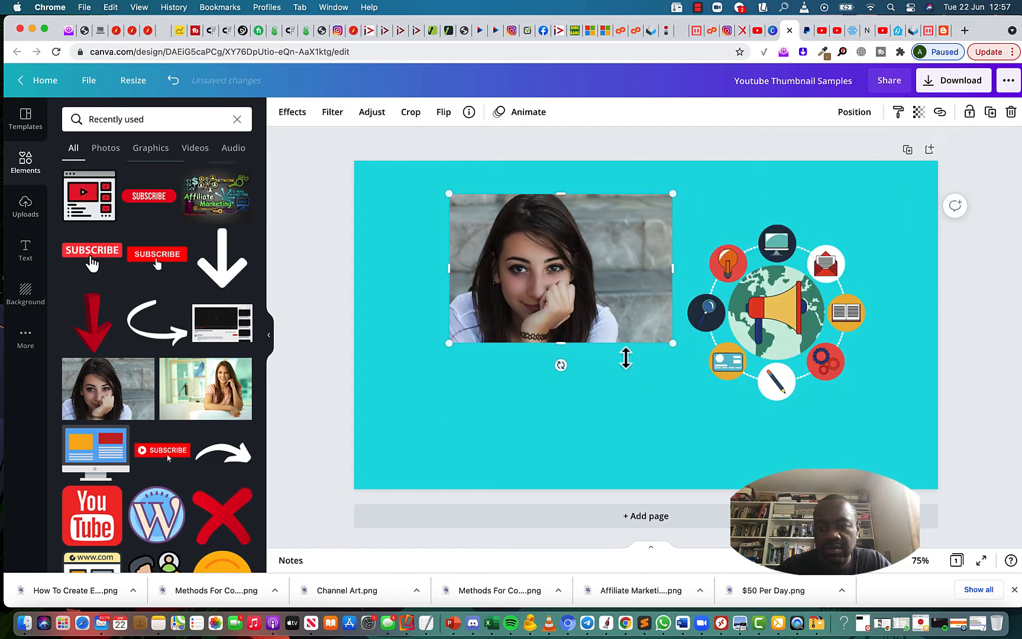
drag(559, 320, 511, 318)
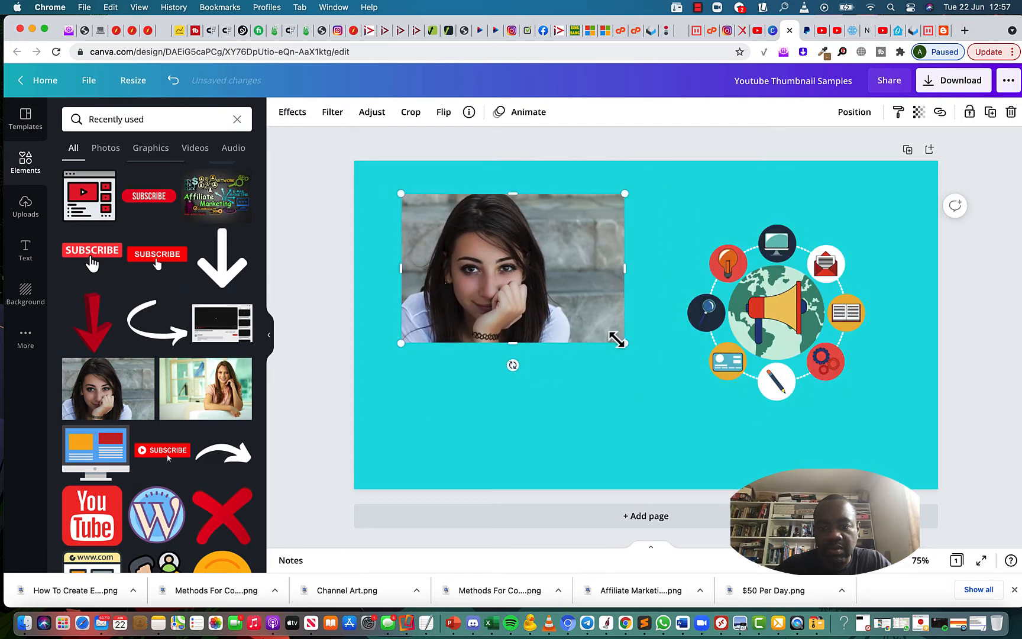
drag(631, 371, 641, 391)
drag(526, 285, 512, 311)
drag(593, 333, 587, 333)
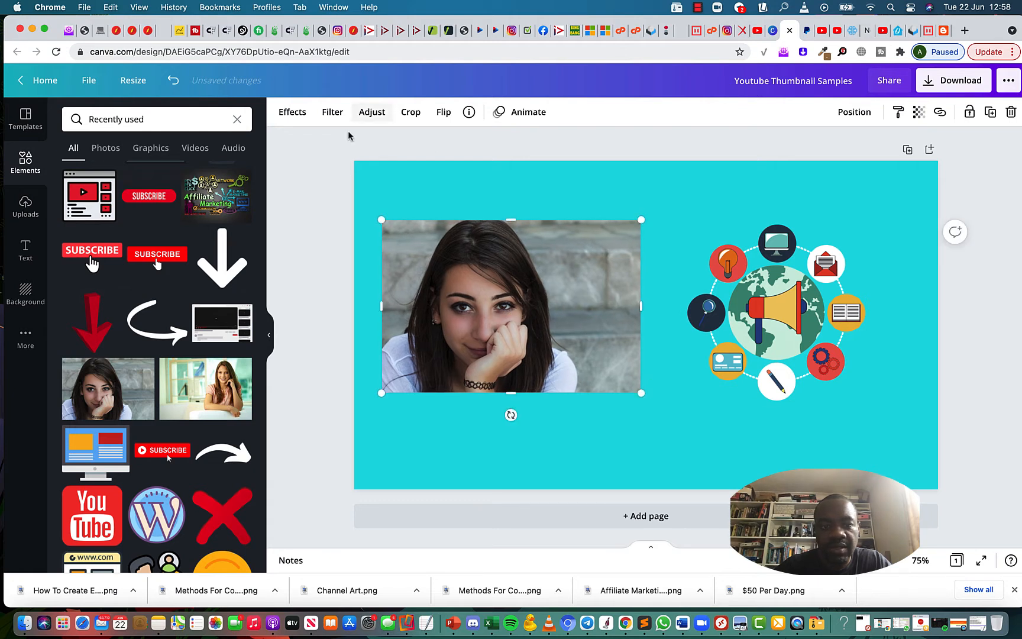
Step: Remove the background of the woman's photo with Background Remover and shift the cut-out slightly down and right
click(292, 112)
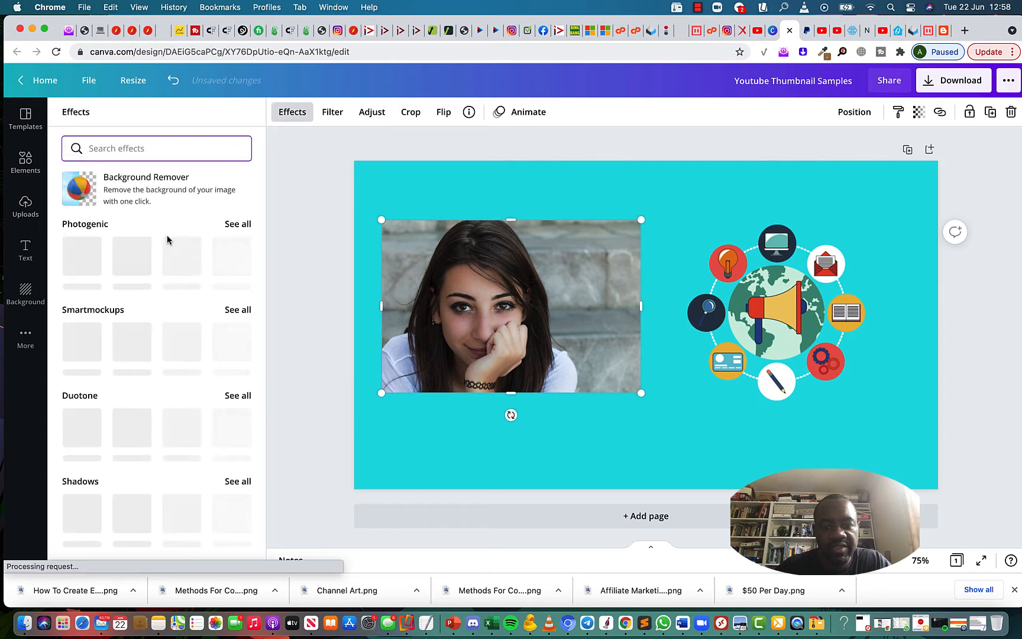
click(150, 190)
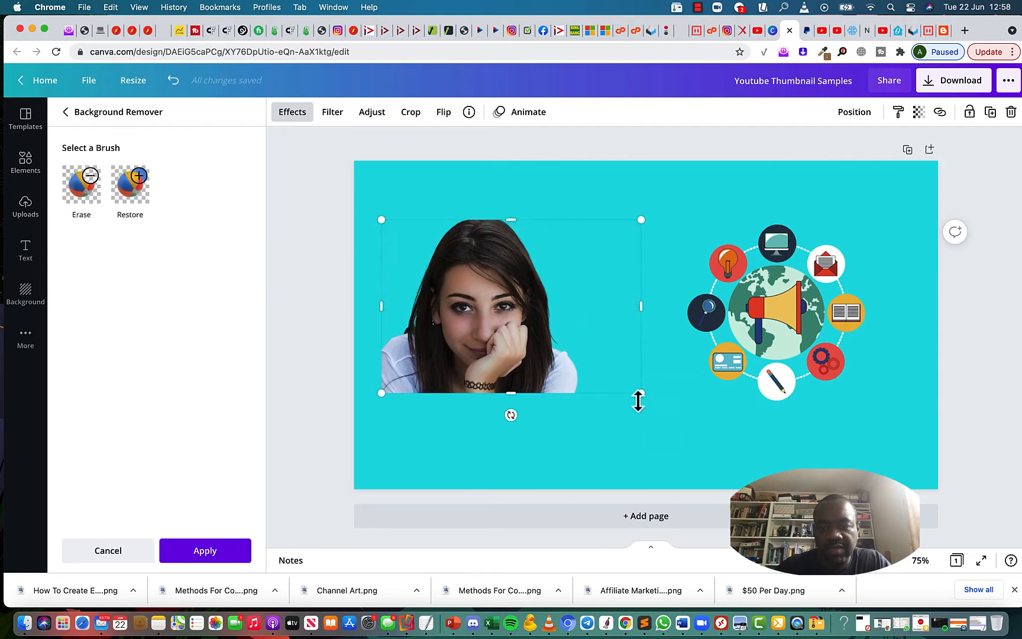
drag(598, 336, 598, 334)
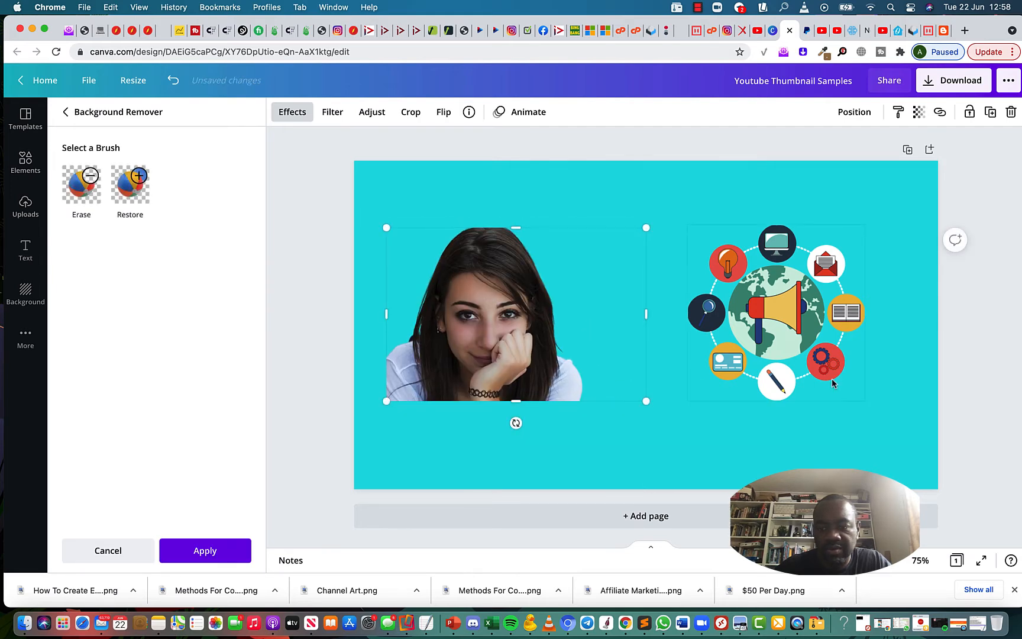
Step: Space the globe graphic and the woman's cut-out farther apart, and trim the empty strip at the cut-out's right side
drag(819, 358, 826, 356)
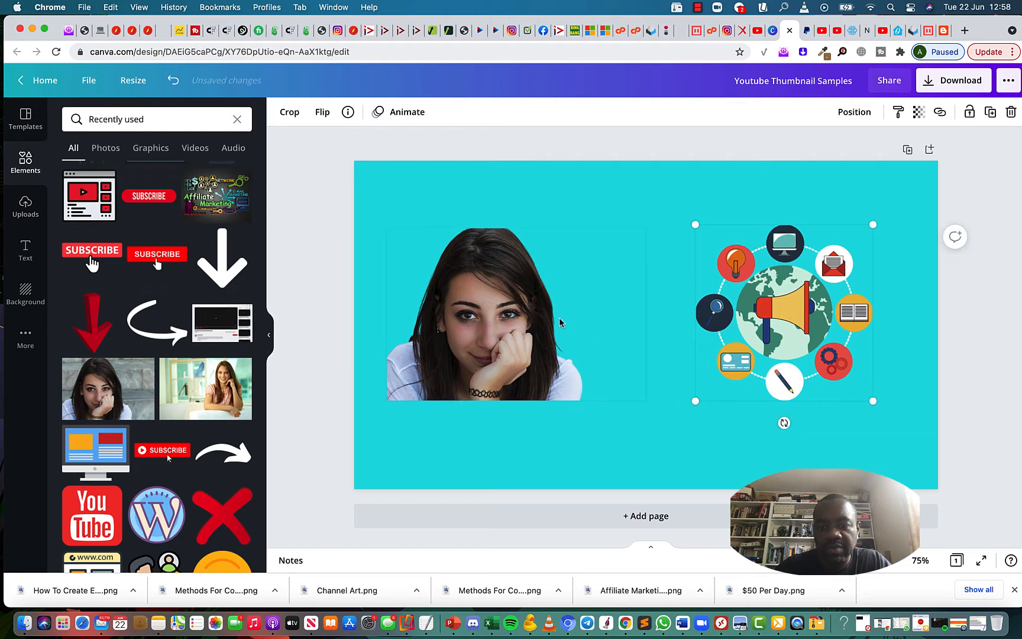
click(602, 298)
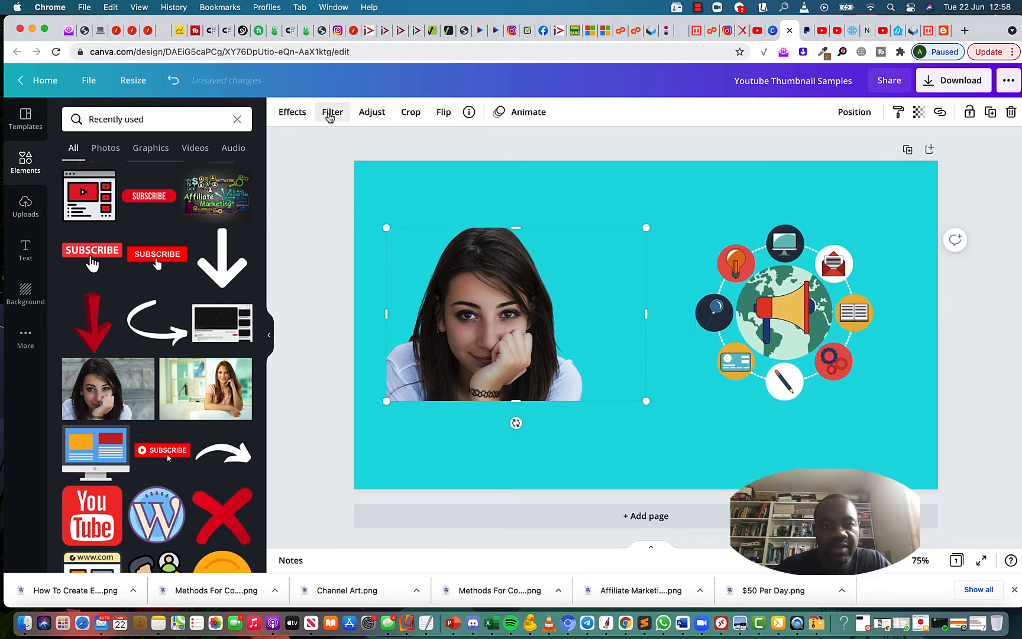
click(332, 112)
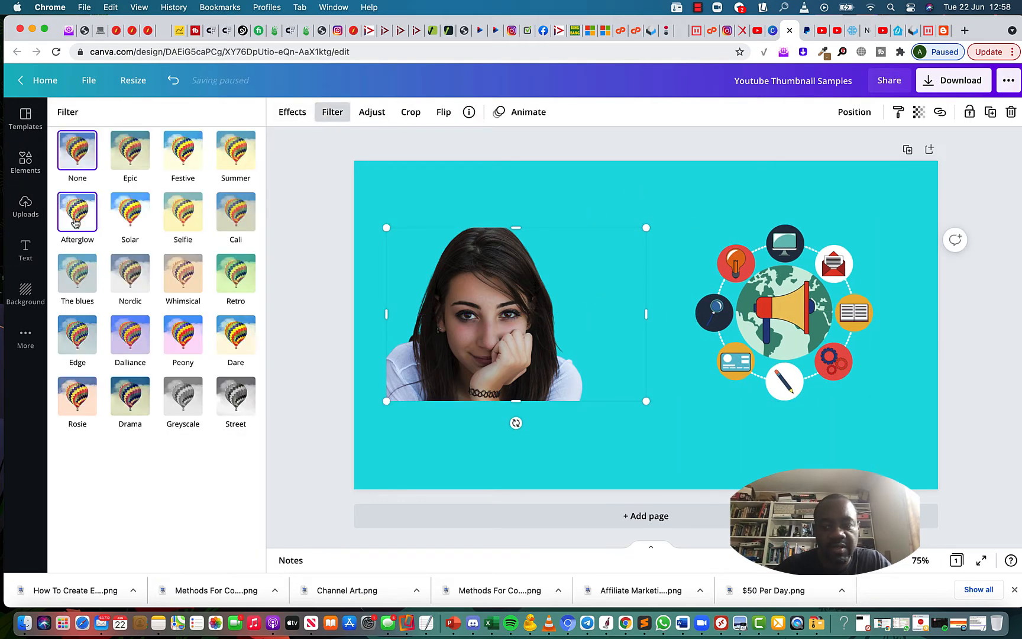
drag(788, 308, 814, 306)
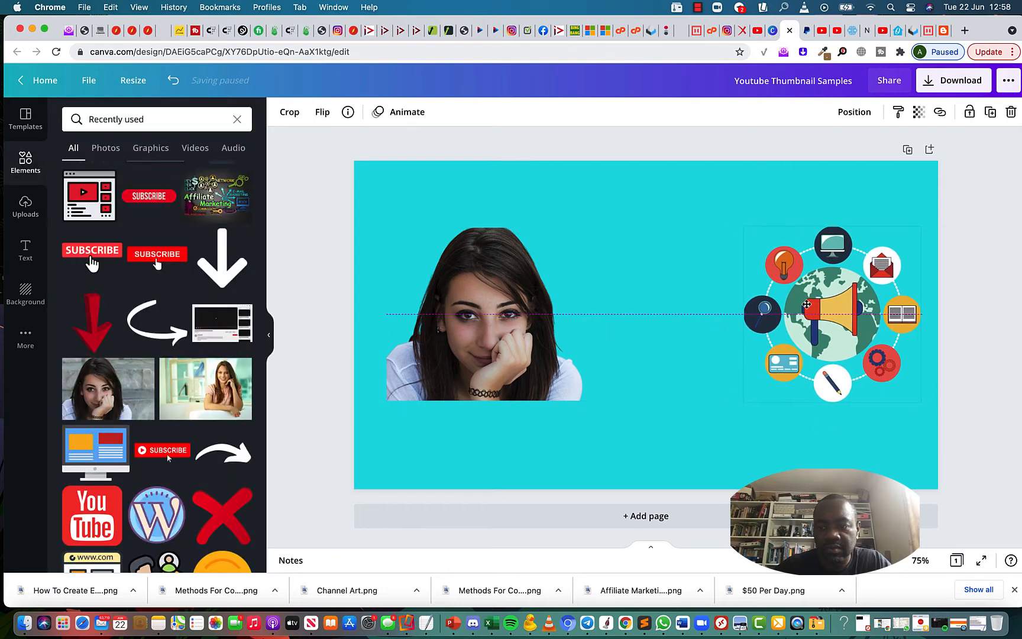
drag(513, 271, 495, 271)
drag(608, 315, 611, 316)
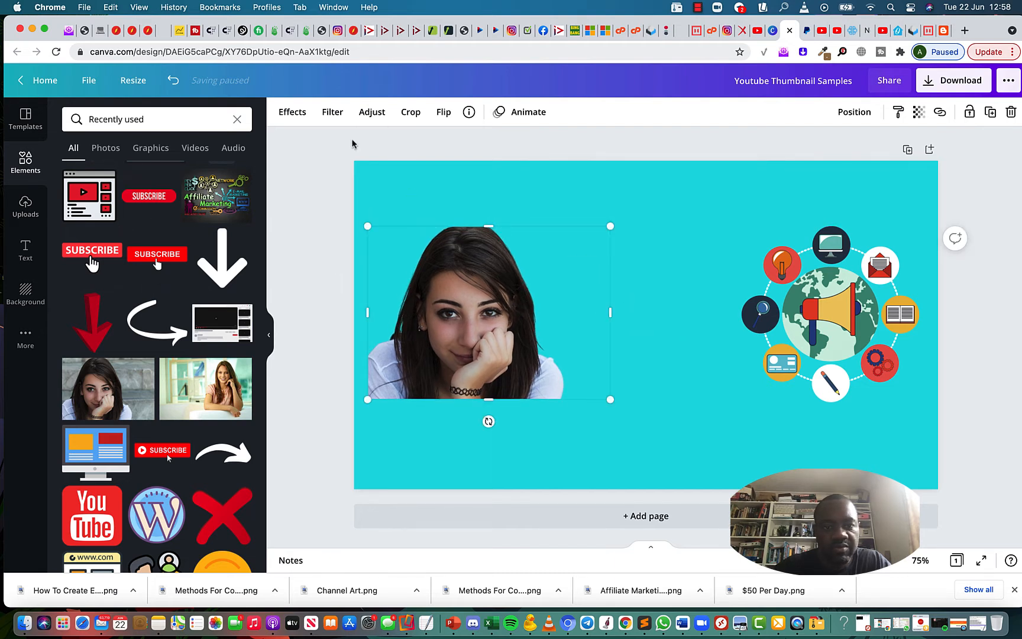
Step: Try the Solar filter on the woman's photo, settle on Afterglow, and nudge the photo slightly upward
click(332, 112)
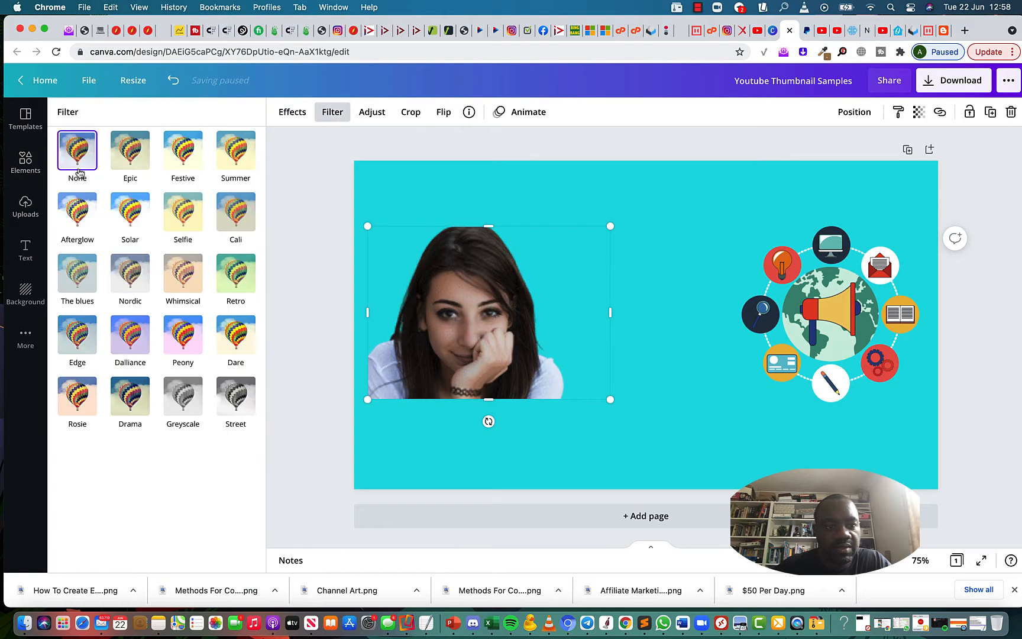
click(82, 224)
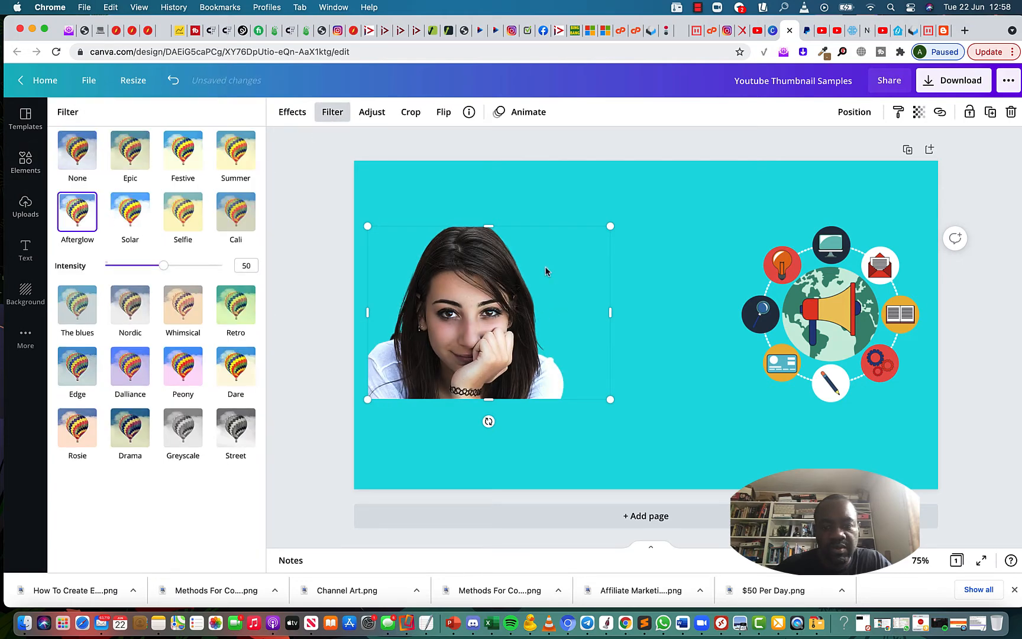
click(127, 222)
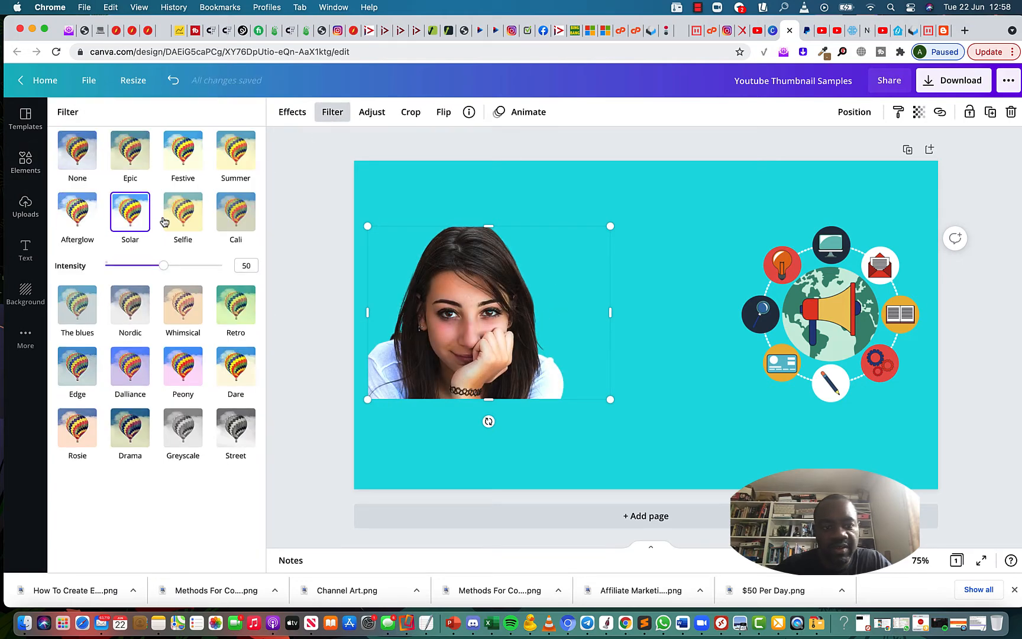
click(76, 216)
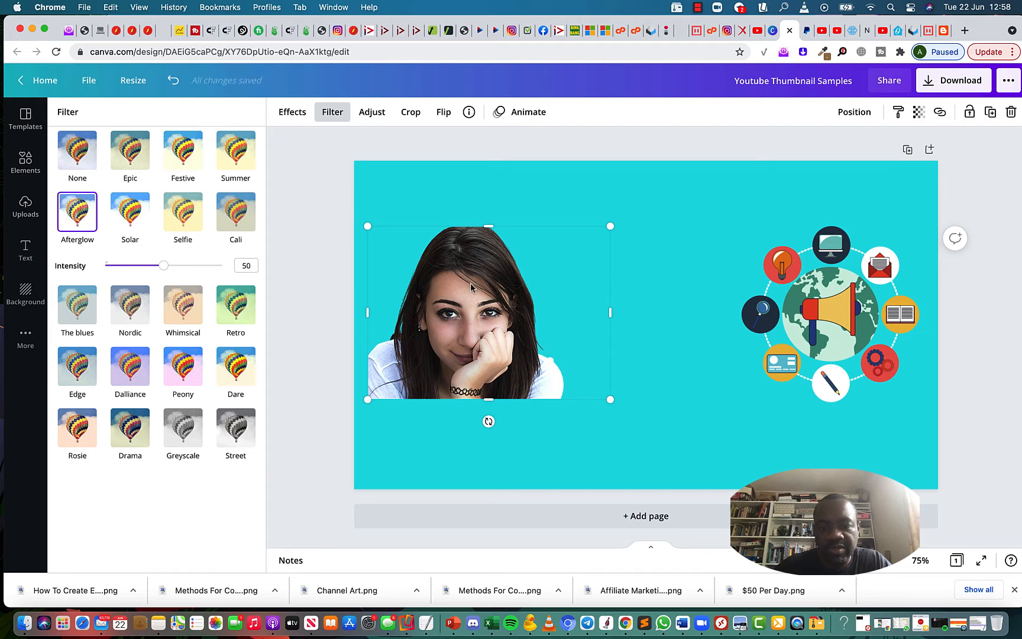
drag(471, 283, 474, 279)
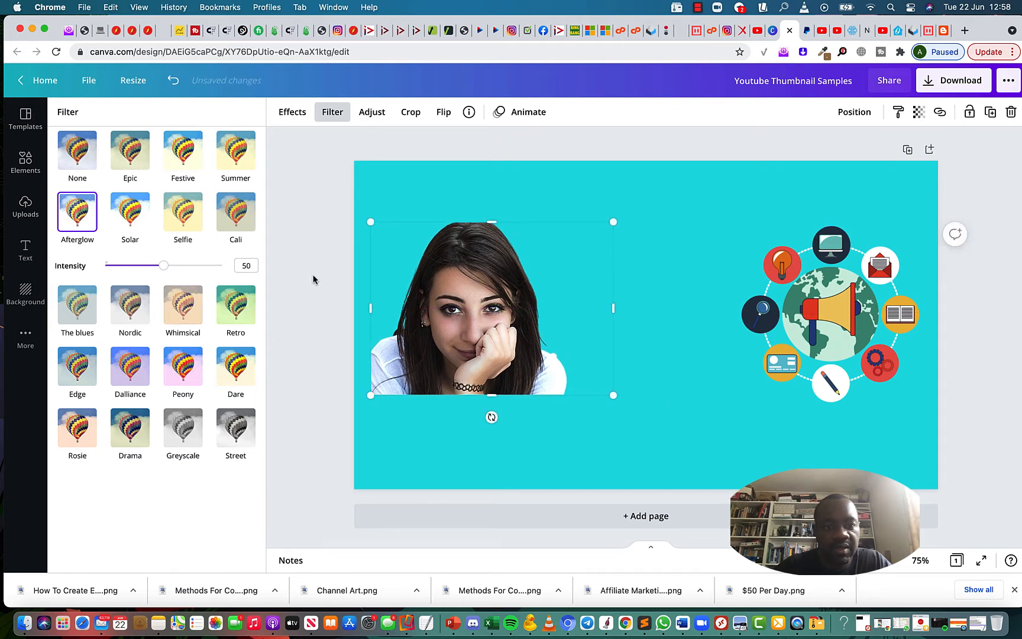
Step: Add the Glow shadow effect to the woman's photo and set the glow color to white
click(292, 112)
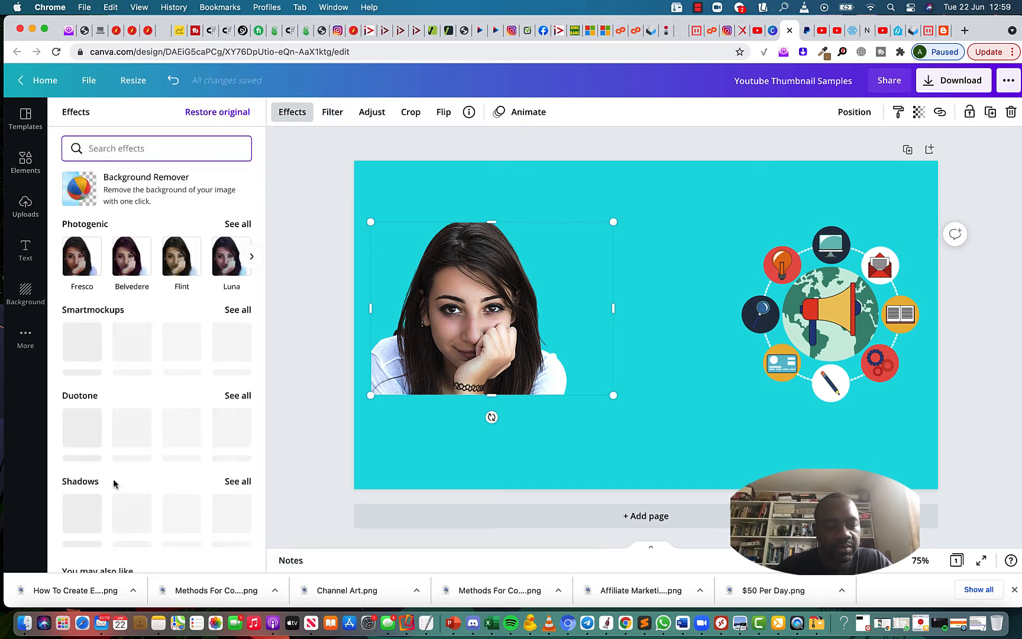
scroll(159, 474, down, 1)
scroll(159, 473, down, 3)
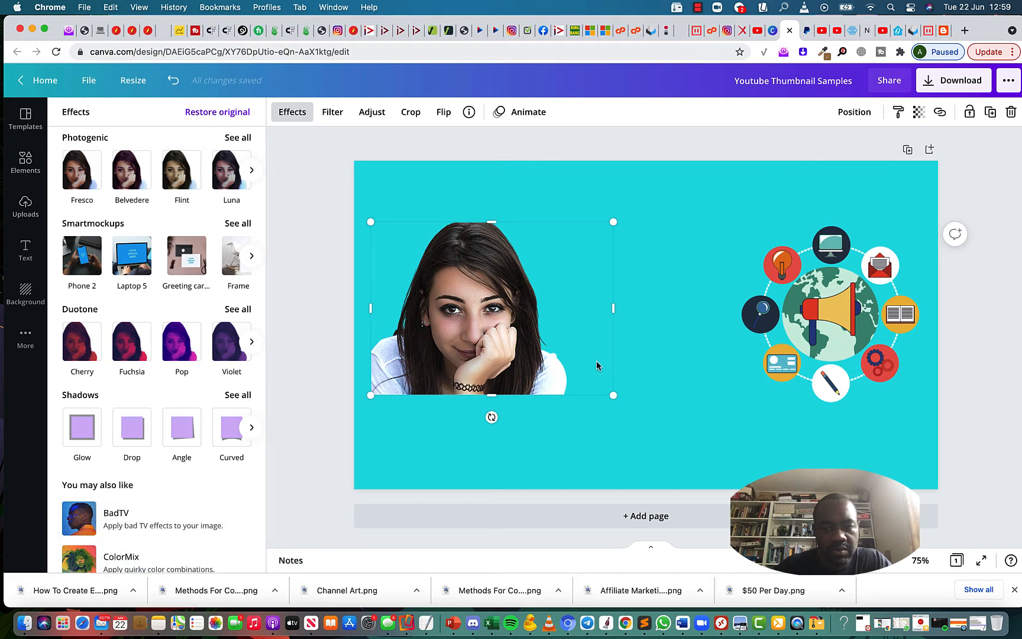
click(99, 431)
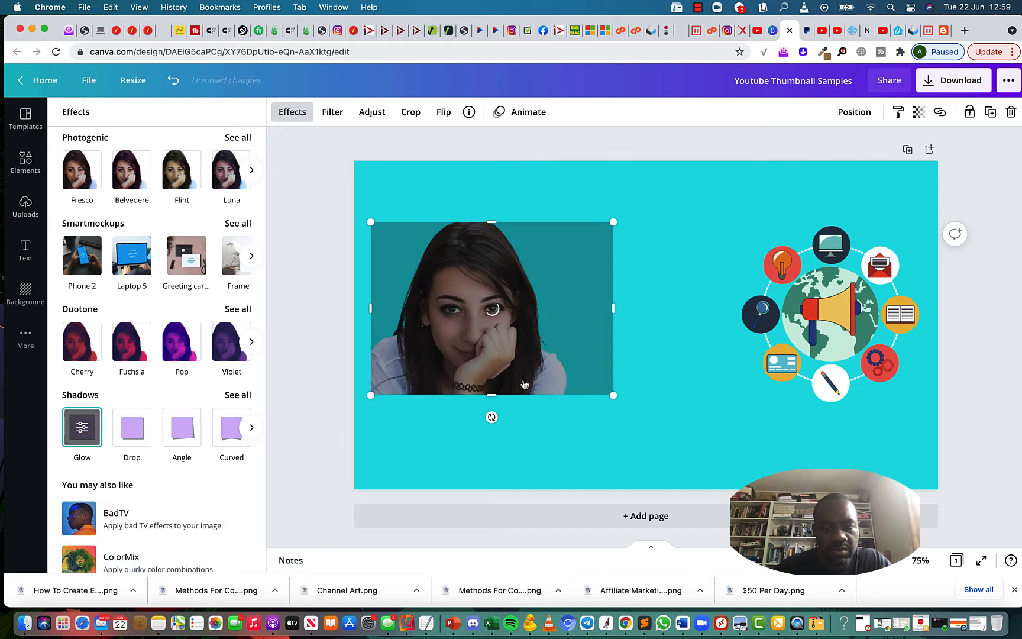
click(83, 429)
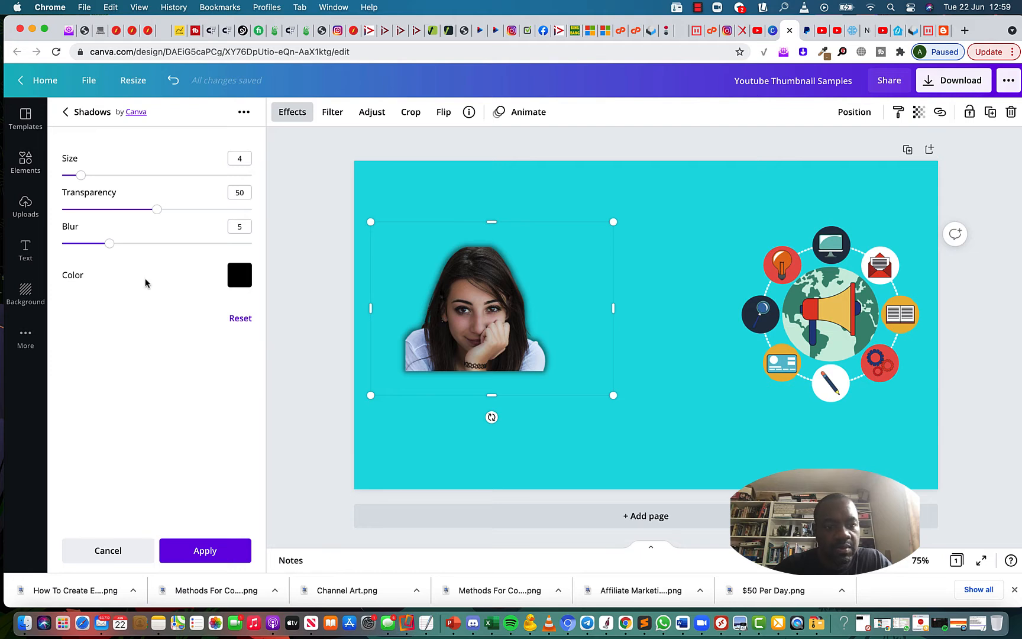
click(242, 279)
click(392, 445)
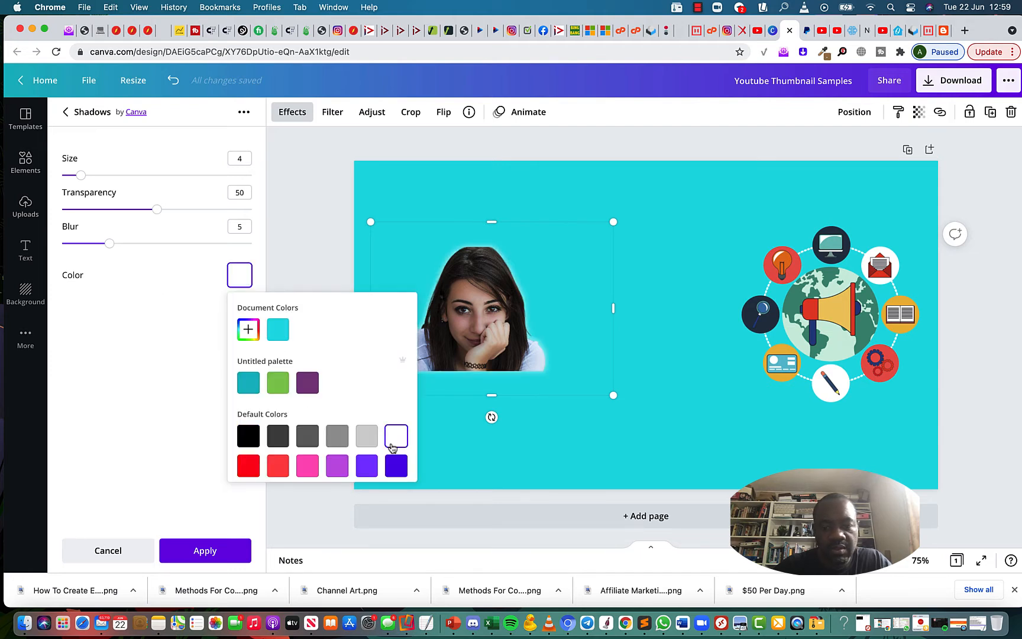
Step: Set the glow's blur to 0, transparency to 100 and size to 10, and slightly trim the woman's photo at its right edge
click(137, 302)
drag(109, 243, 45, 245)
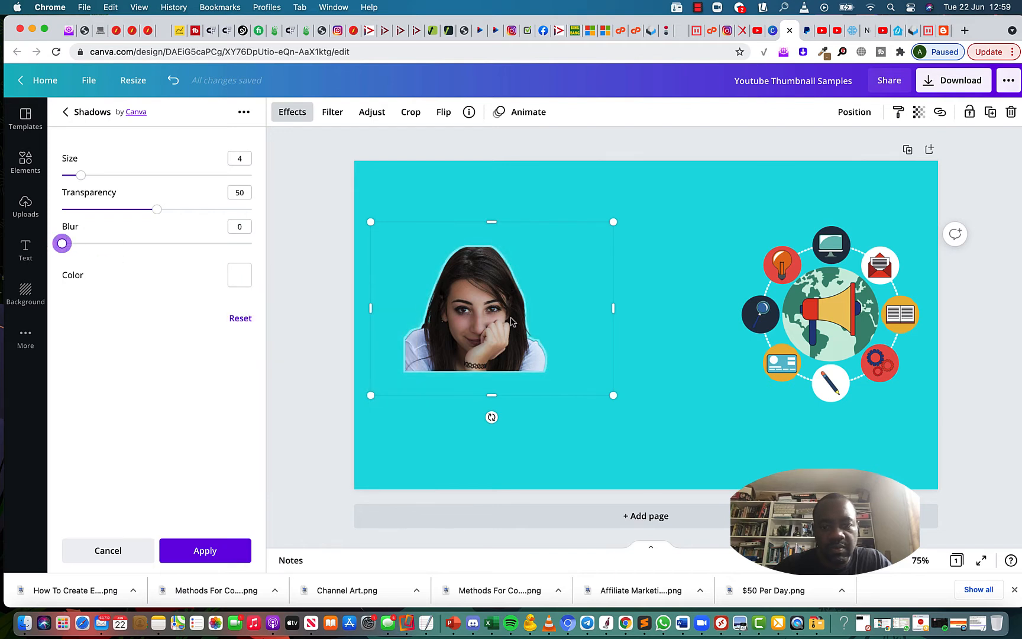
drag(153, 220, 259, 220)
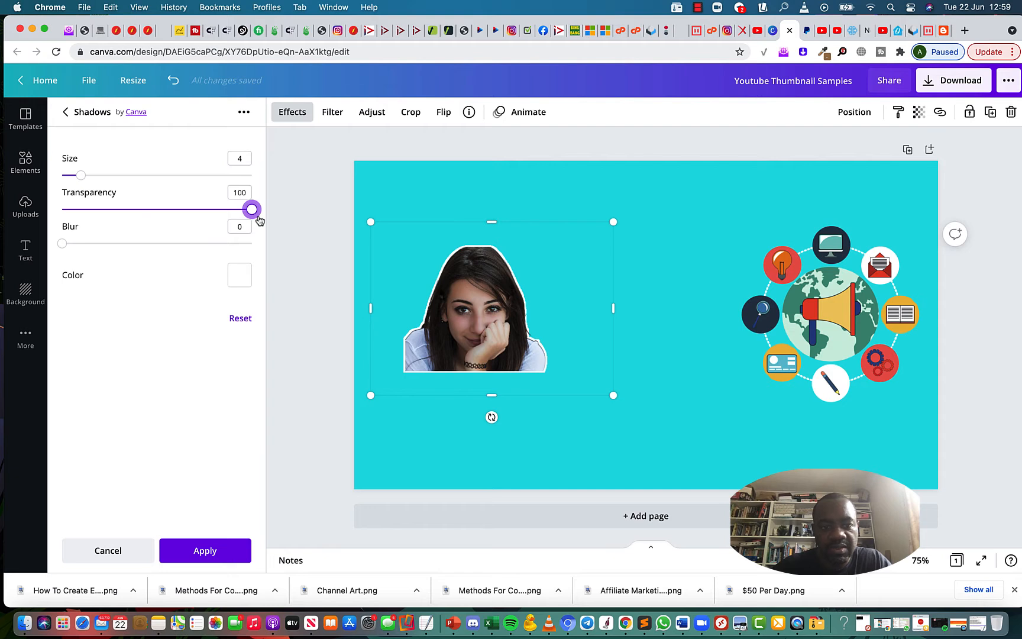
drag(83, 181, 109, 181)
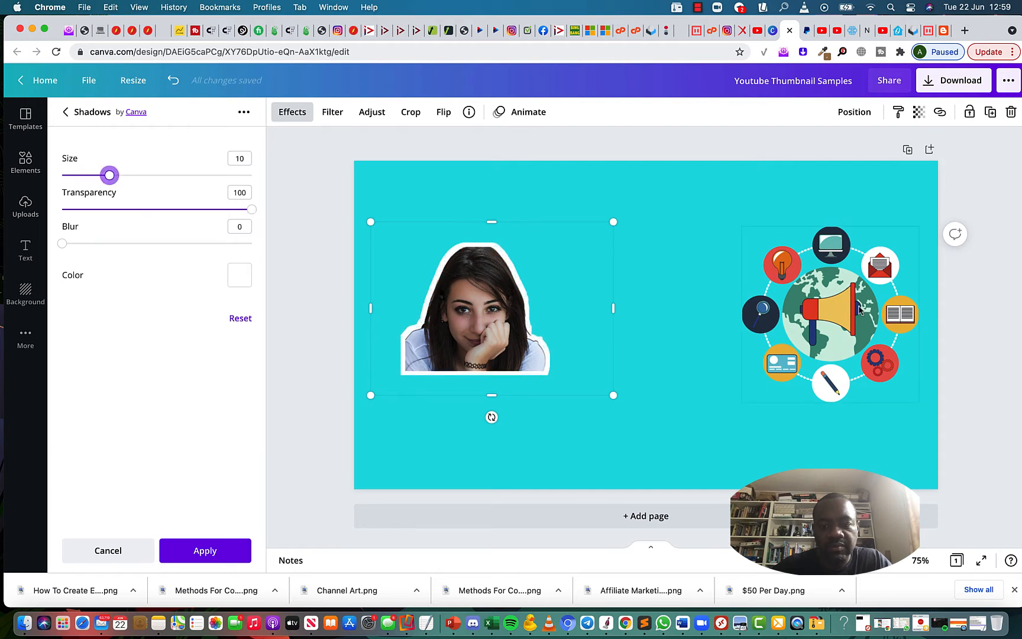
drag(613, 307, 602, 308)
click(686, 292)
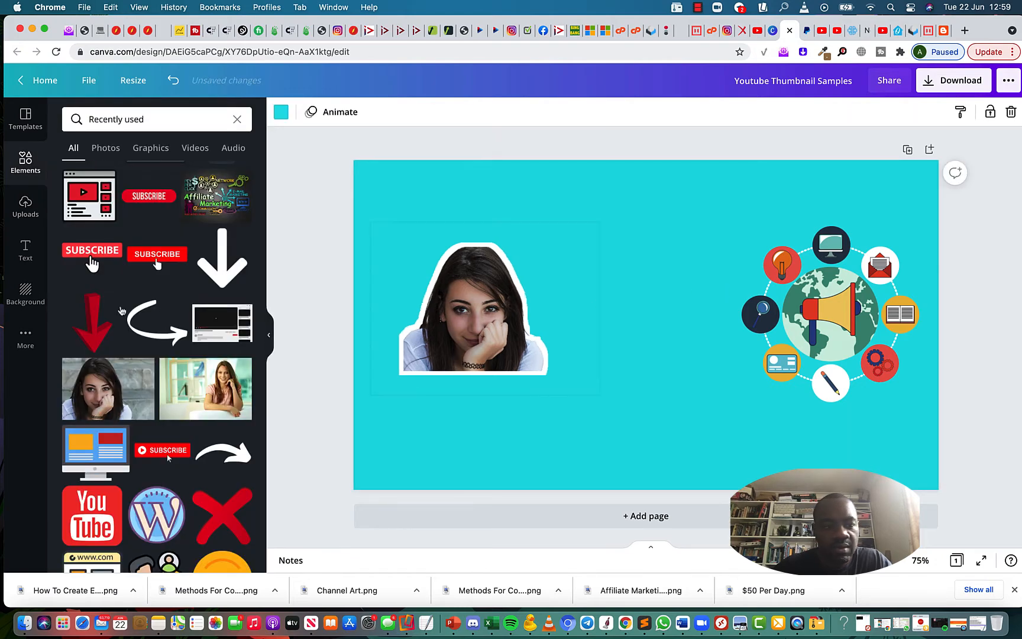
Step: Find the red right-pointing arrow among the recently used elements and add it to the thumbnail
scroll(154, 319, down, 5)
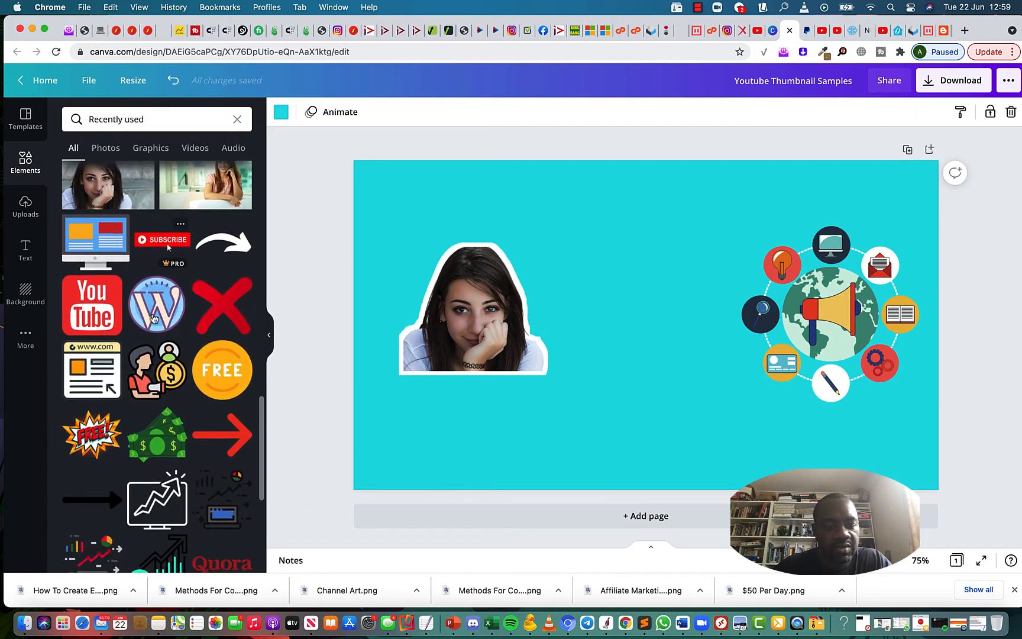
scroll(154, 319, down, 2)
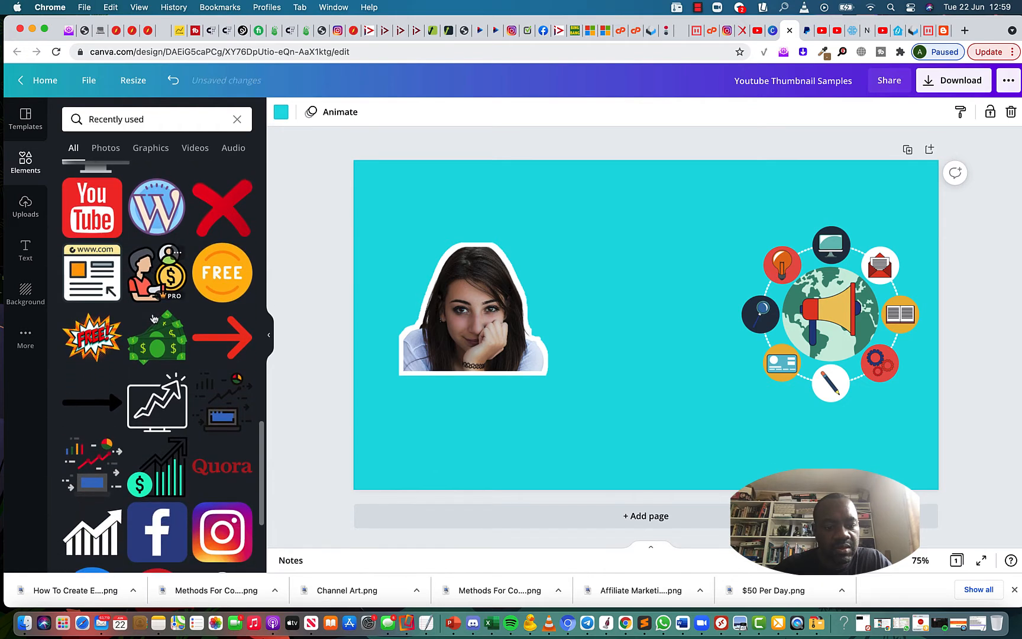
scroll(153, 319, down, 1)
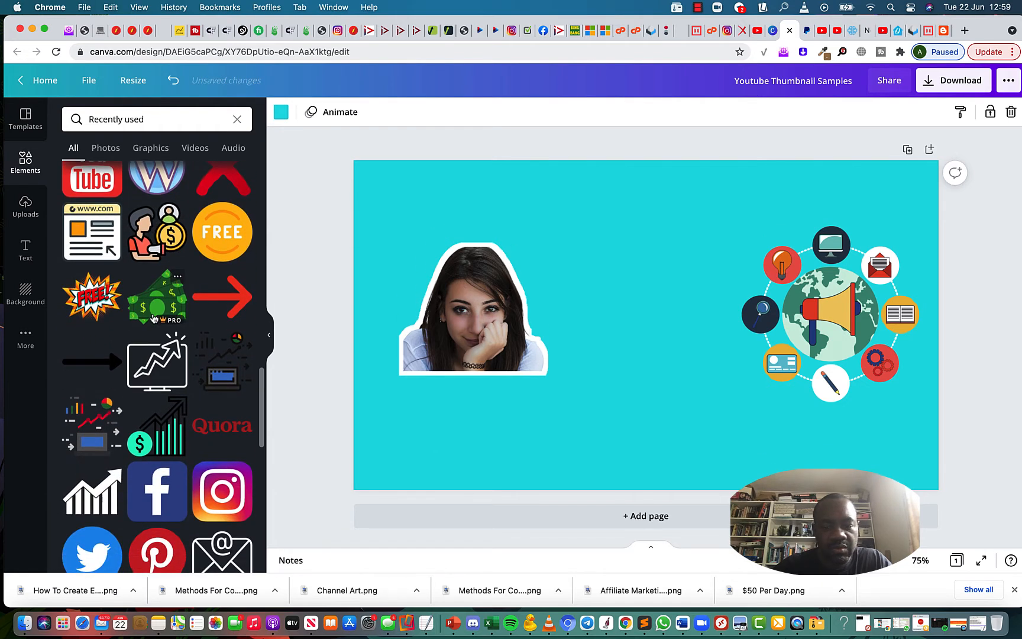
scroll(158, 313, up, 1)
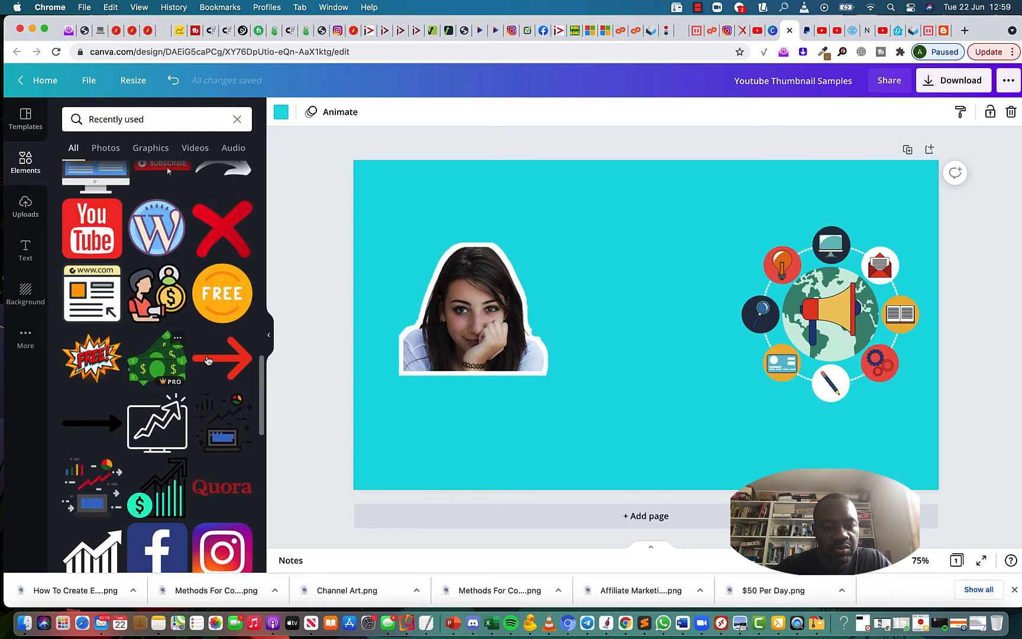
click(218, 358)
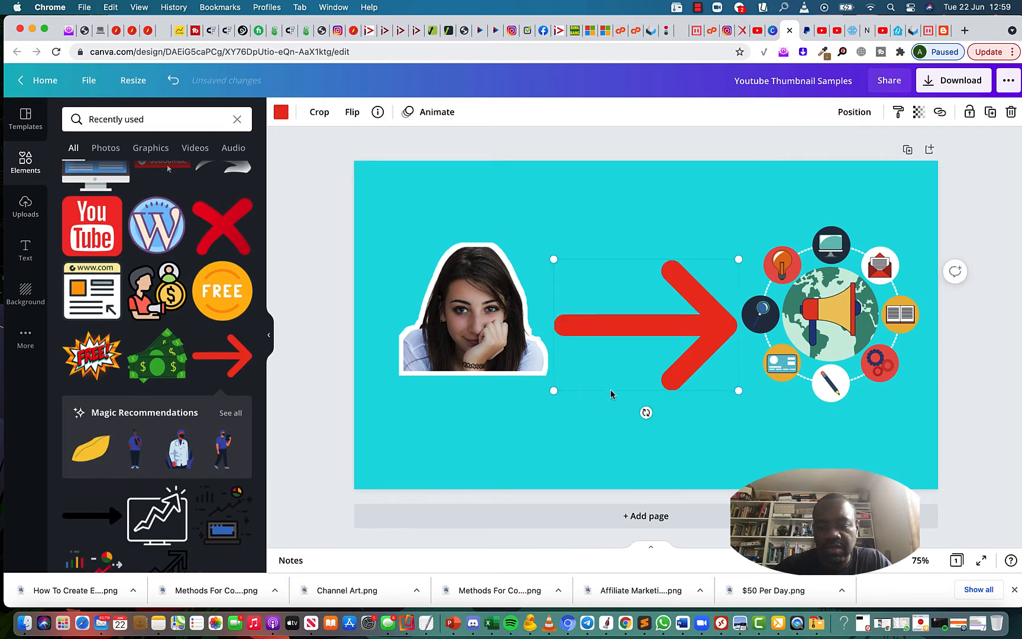
Step: Shrink the red arrow and place it midway between the woman's cut-out and the globe graphic
drag(740, 392, 721, 372)
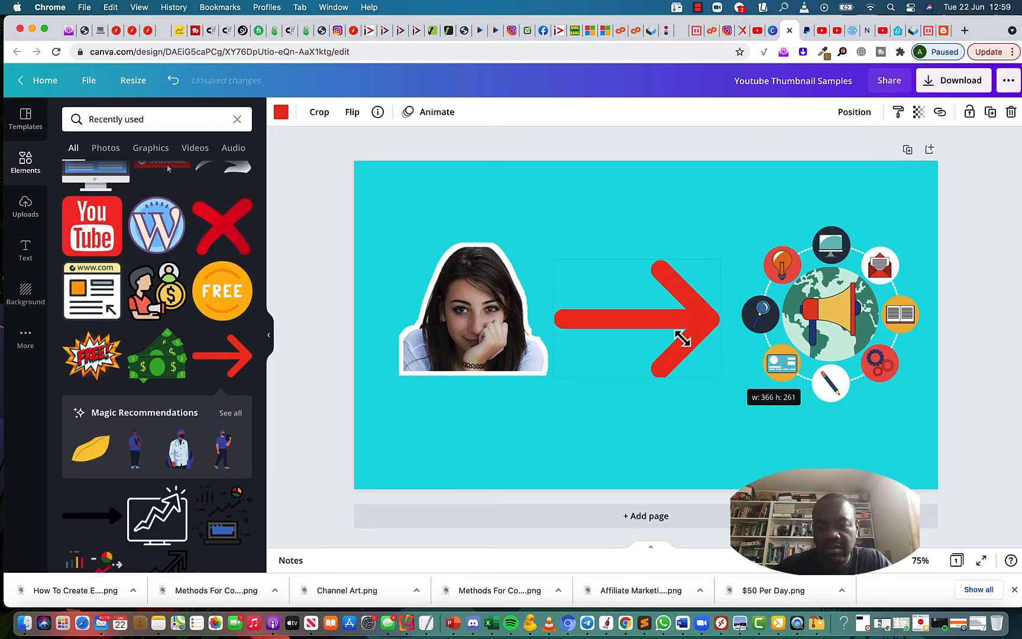
drag(627, 304, 634, 307)
mouse_move(563, 266)
mouse_down()
mouse_move(587, 290)
mouse_move(582, 278)
mouse_up()
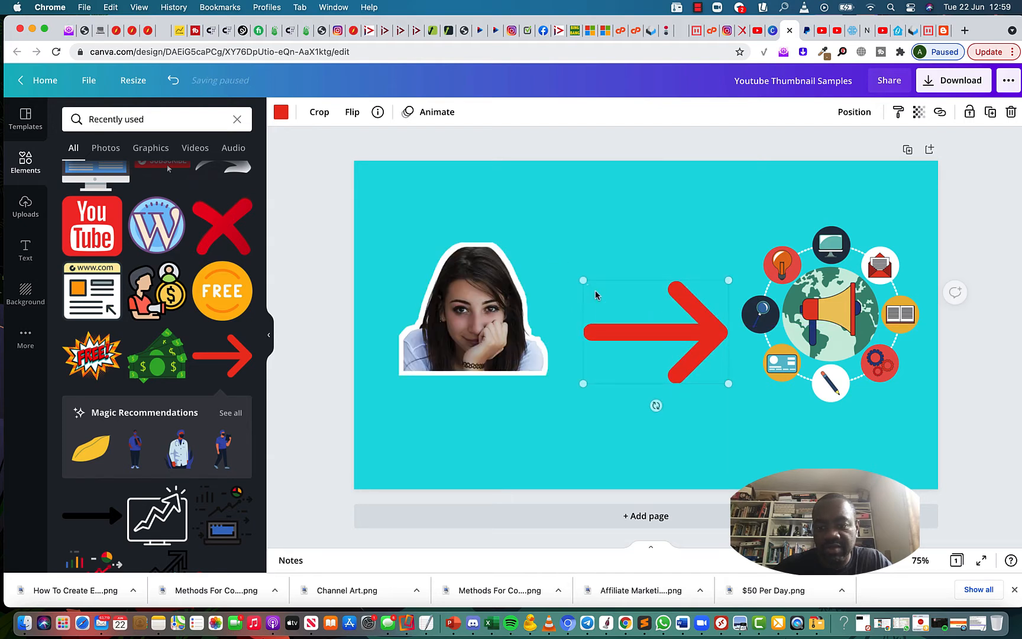
drag(659, 326, 651, 309)
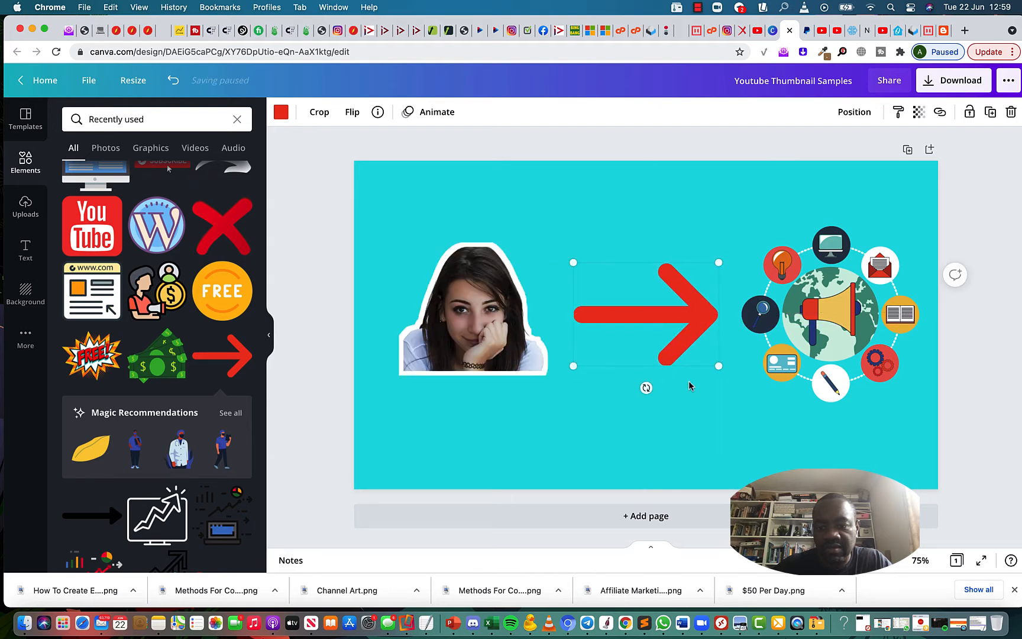
click(699, 402)
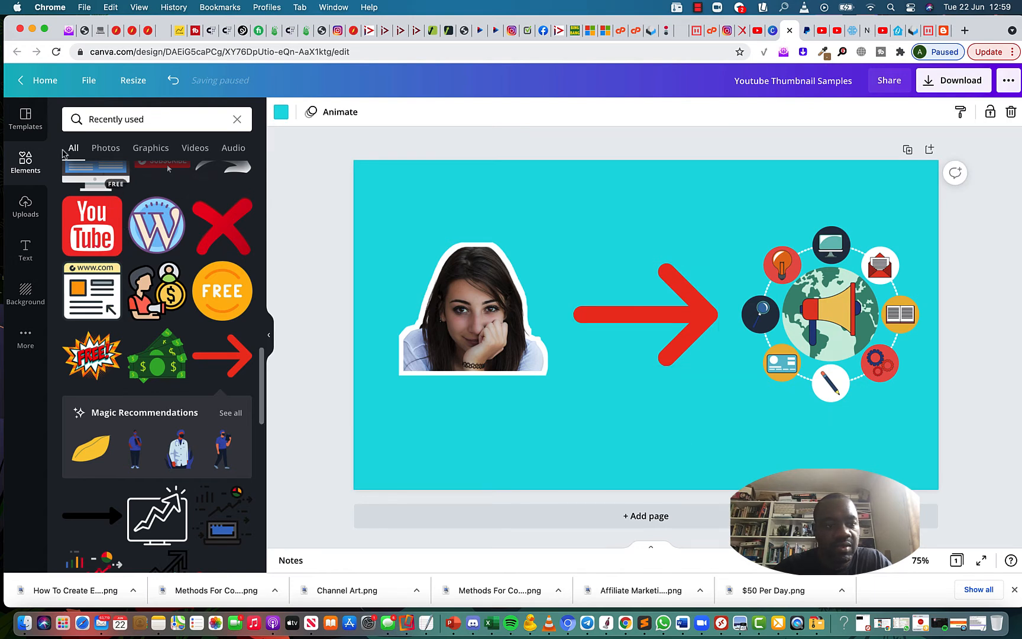
Step: Add a heading text box and place it below the red arrow
click(25, 251)
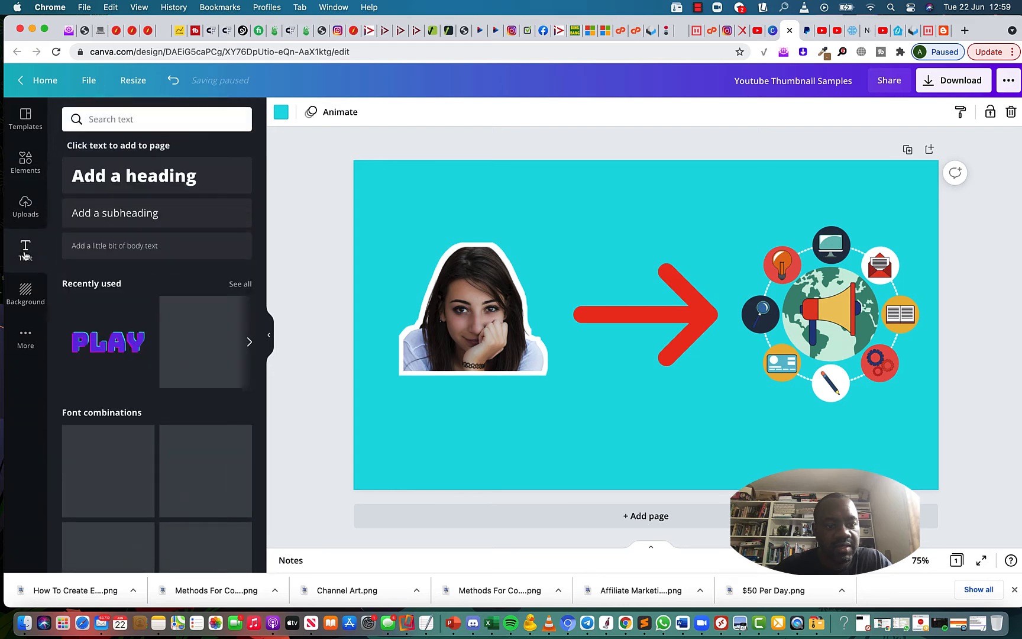
click(140, 171)
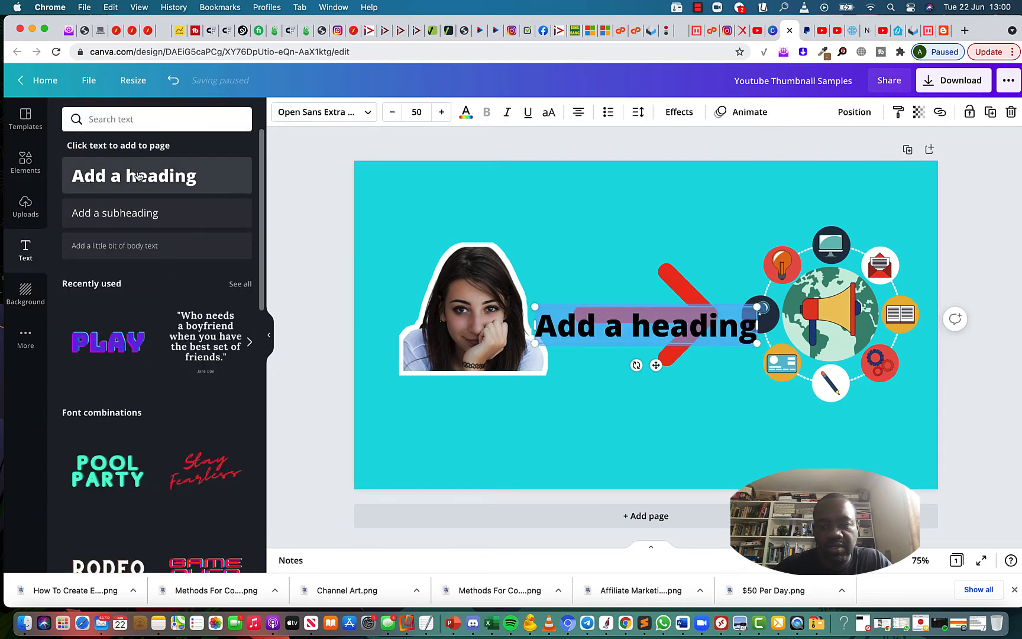
click(558, 312)
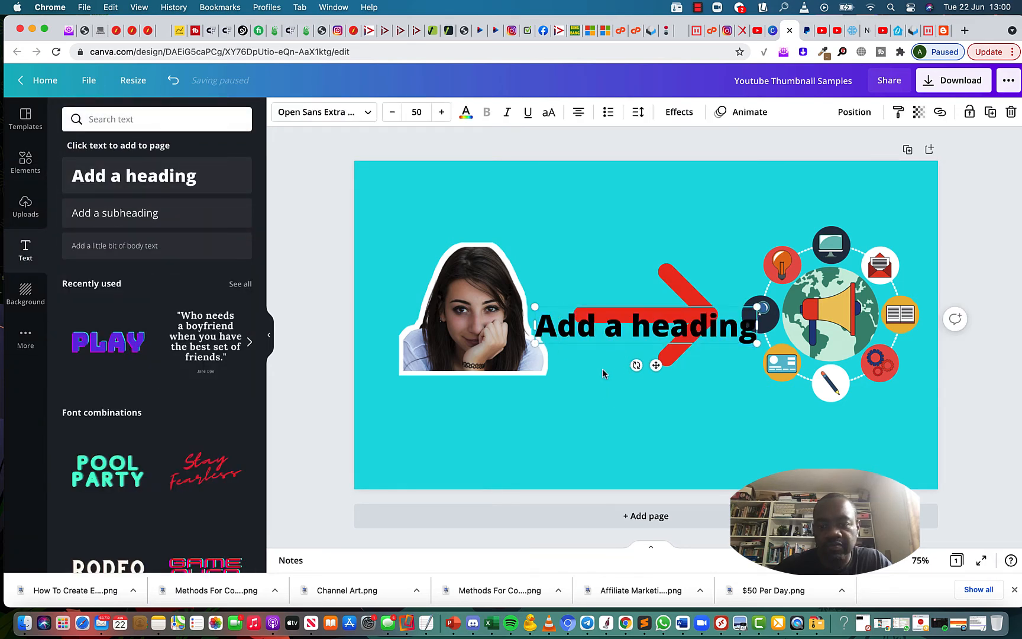
click(603, 374)
drag(578, 334, 579, 421)
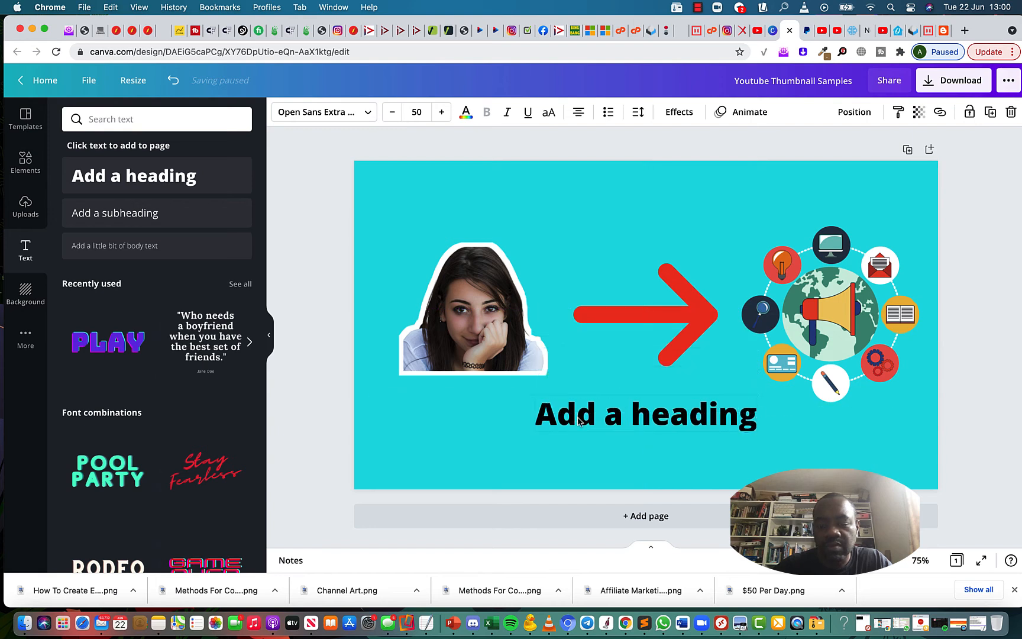
Step: Replace the heading text with "I cater for all your digital marketing needs" and narrow its text box from both sides
double_click(547, 415)
click(548, 416)
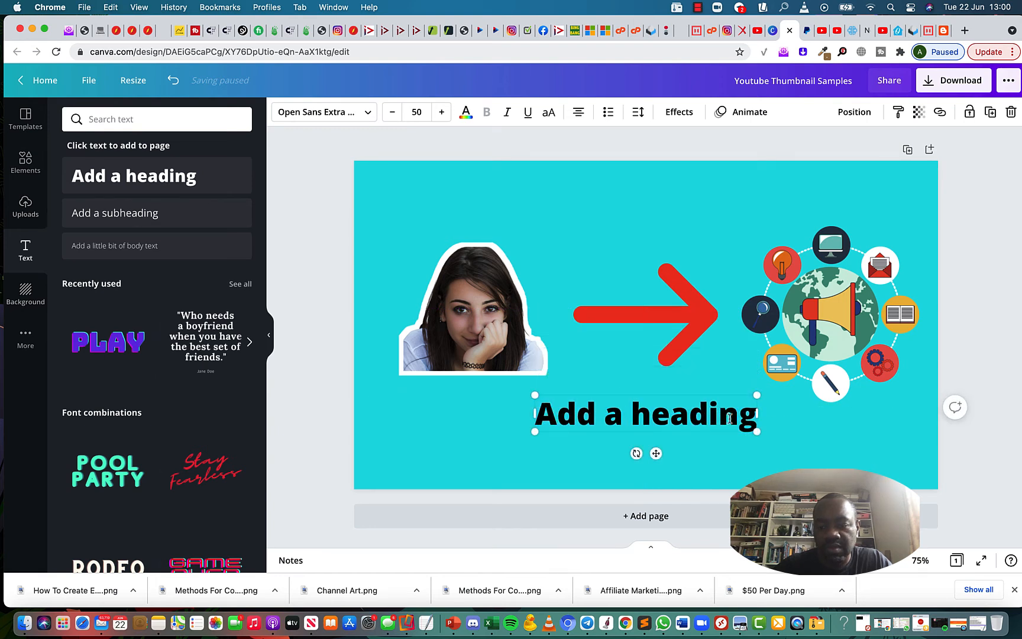
drag(730, 419, 539, 416)
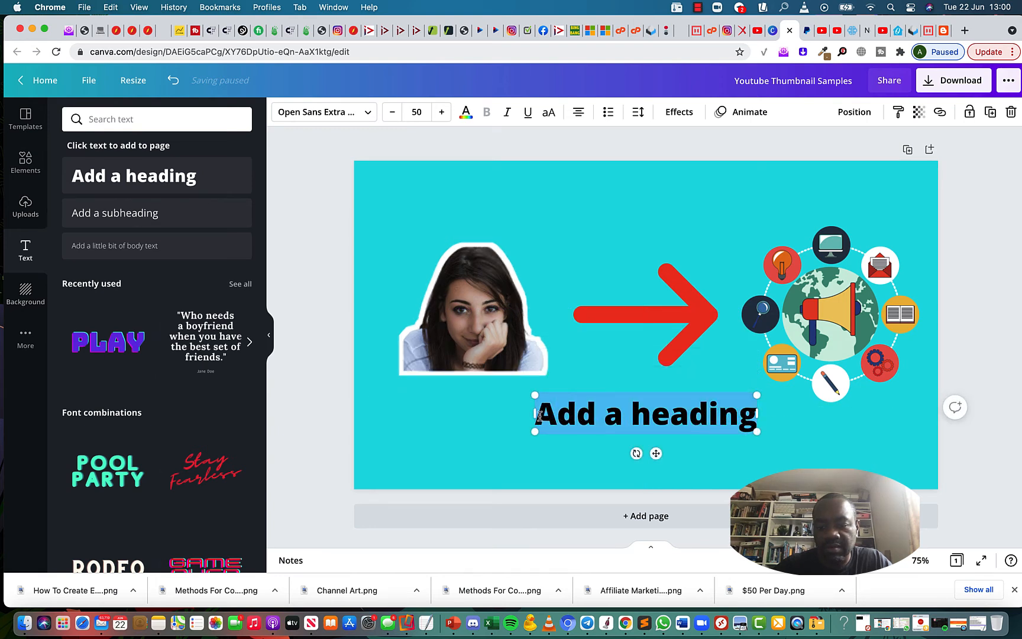
key(BackSpace)
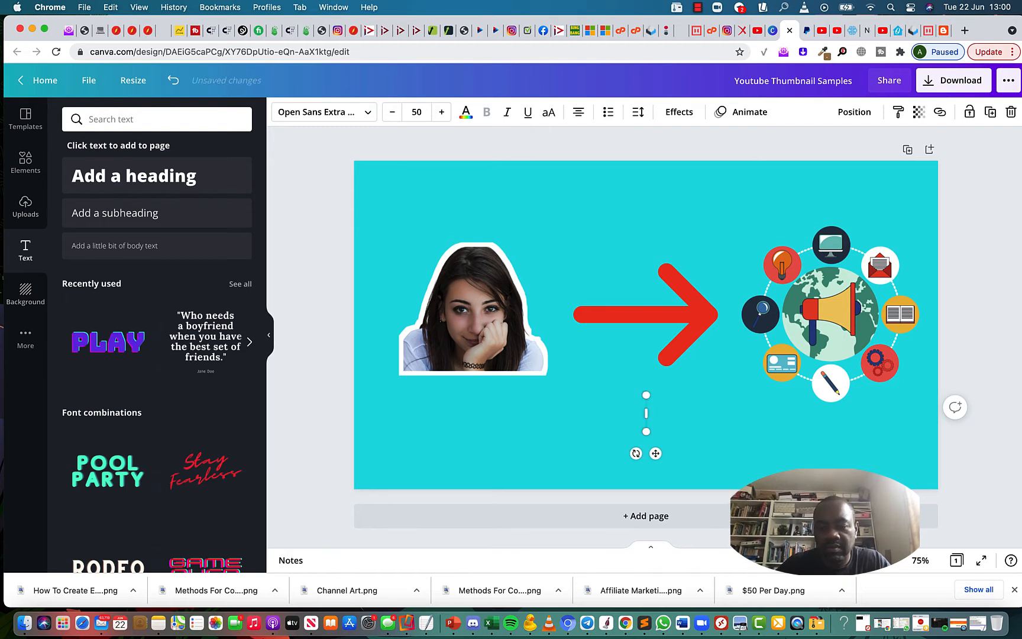
text(I C)
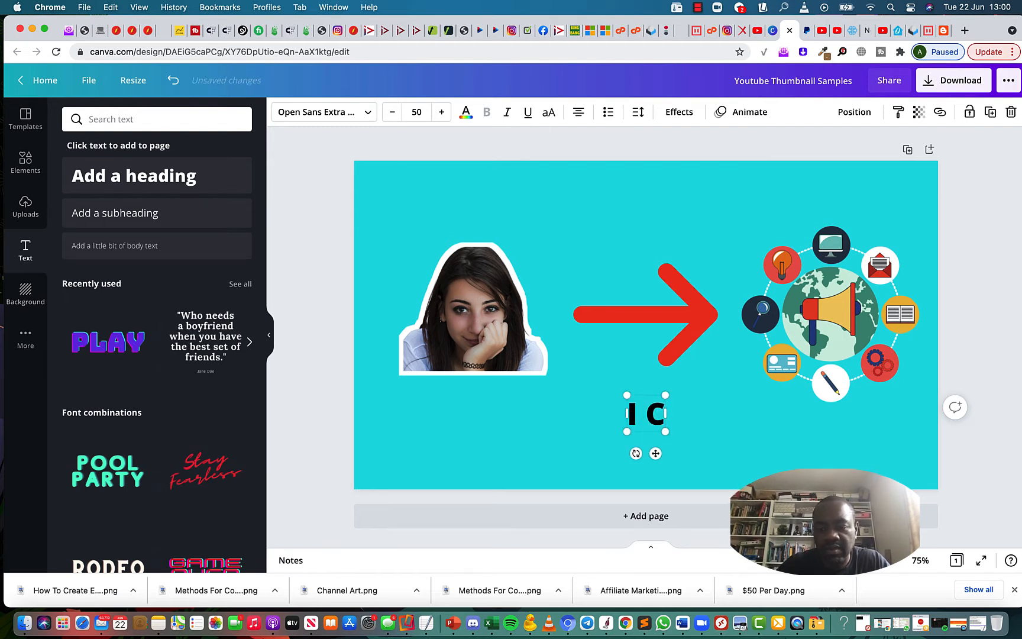
key(BackSpace)
text(cate)
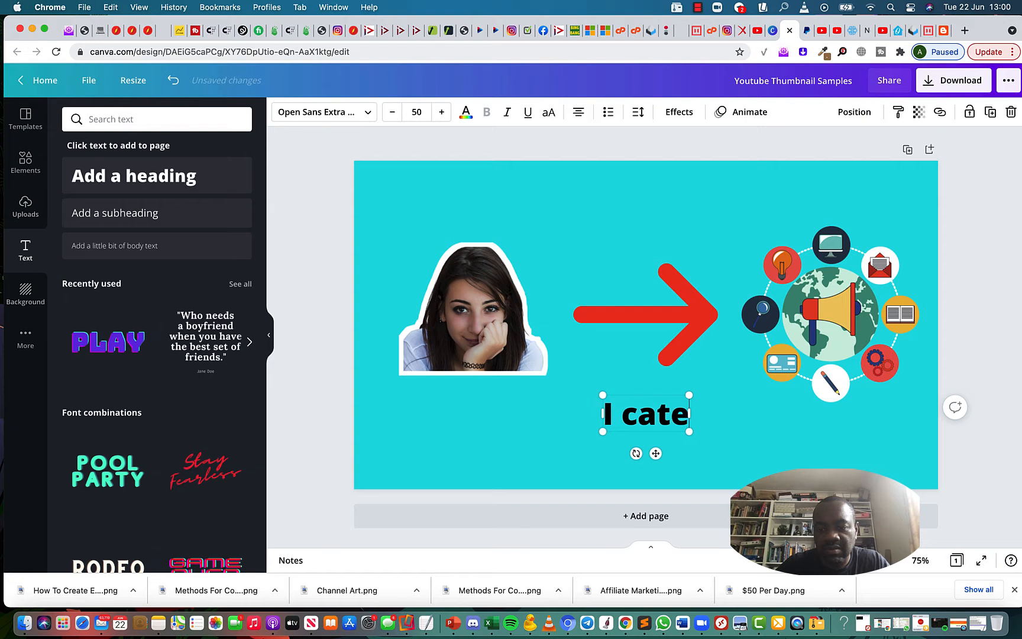
text(r for all;)
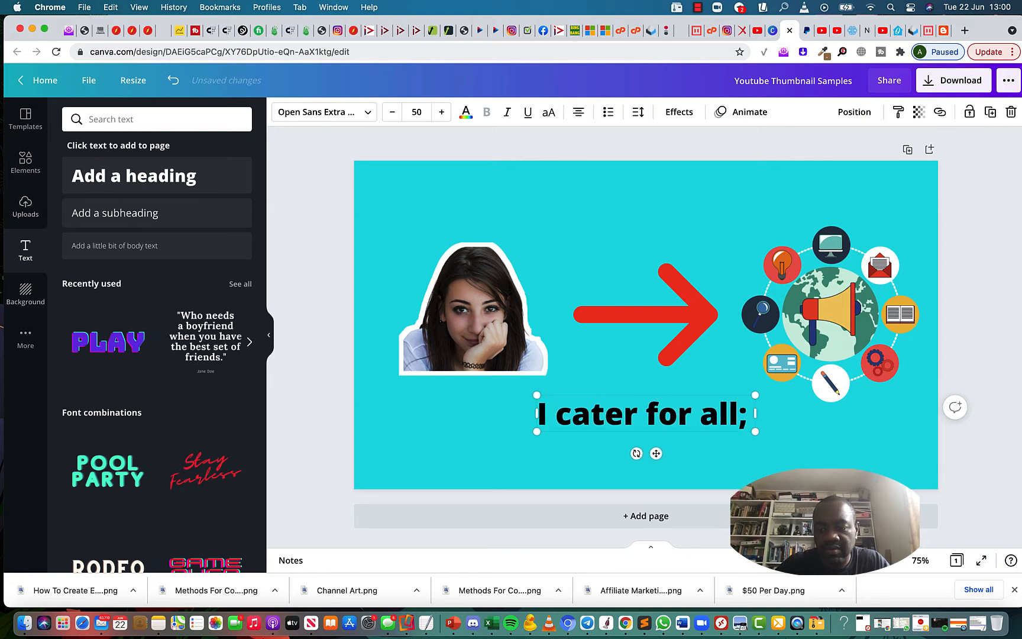
key(BackSpace)
text(your)
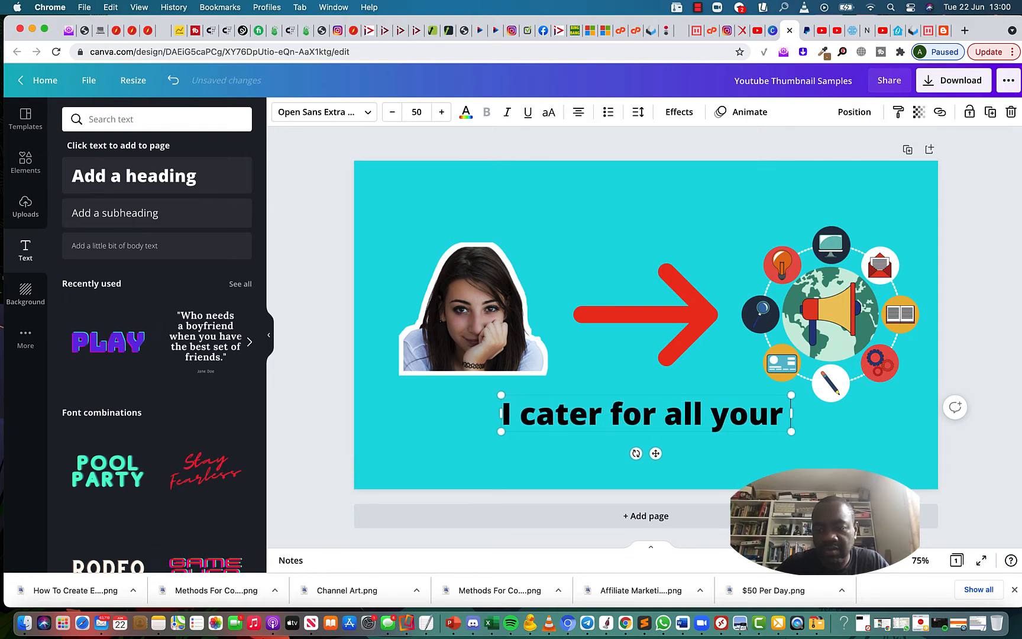
text( digig)
key(BackSpace)
text(ta)
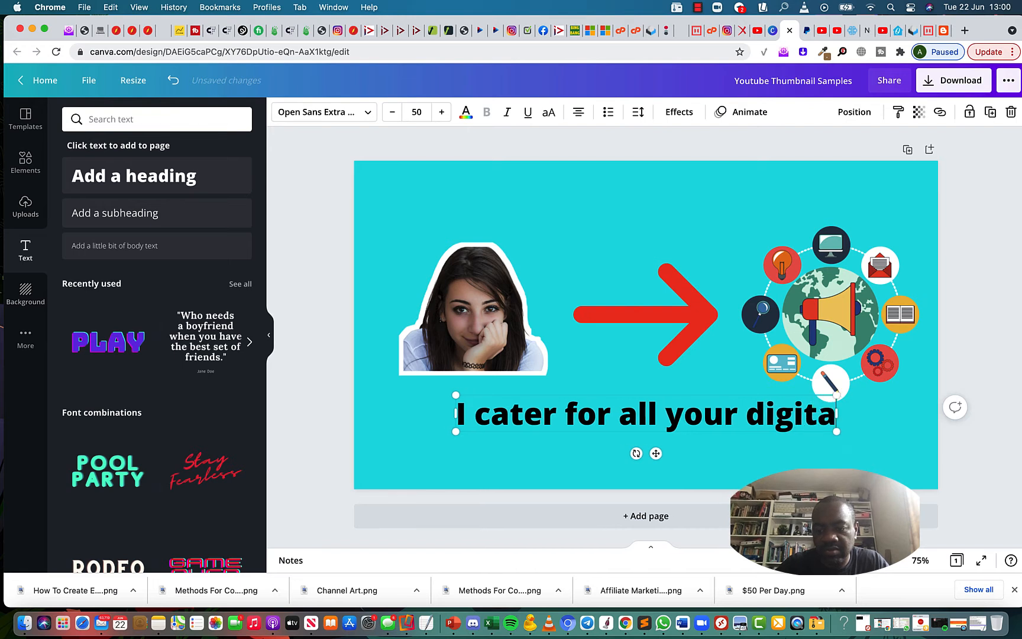
text(l mA)
key(BackSpace)
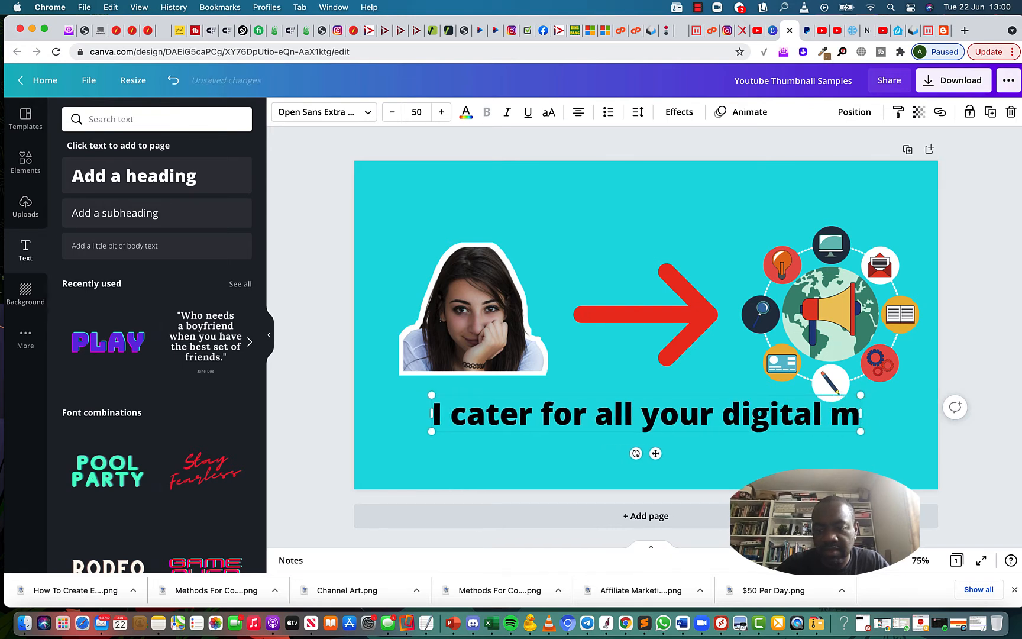
text(arketing needs)
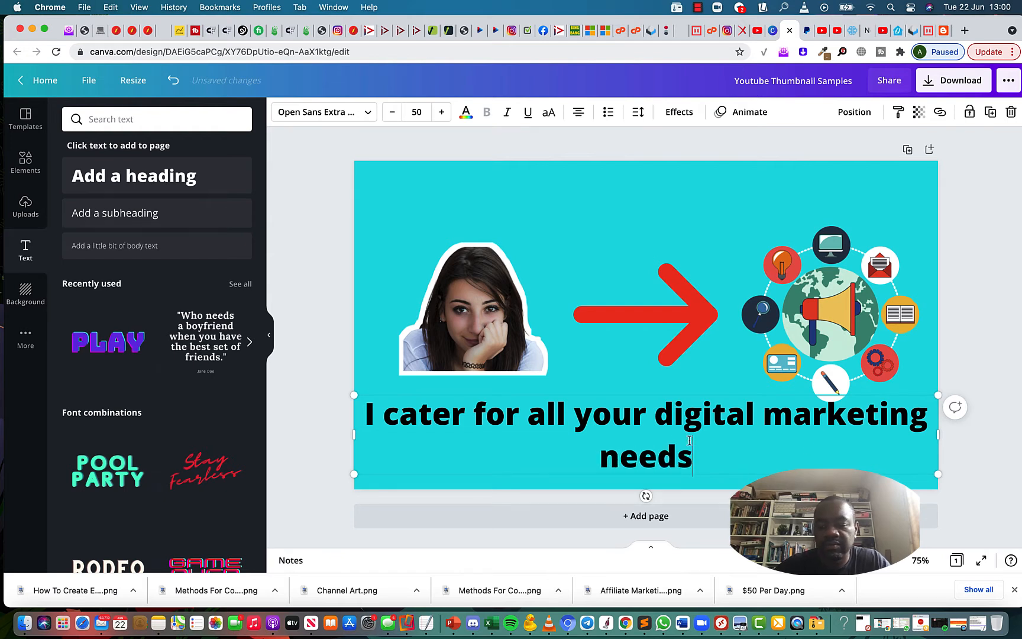
drag(937, 436, 864, 434)
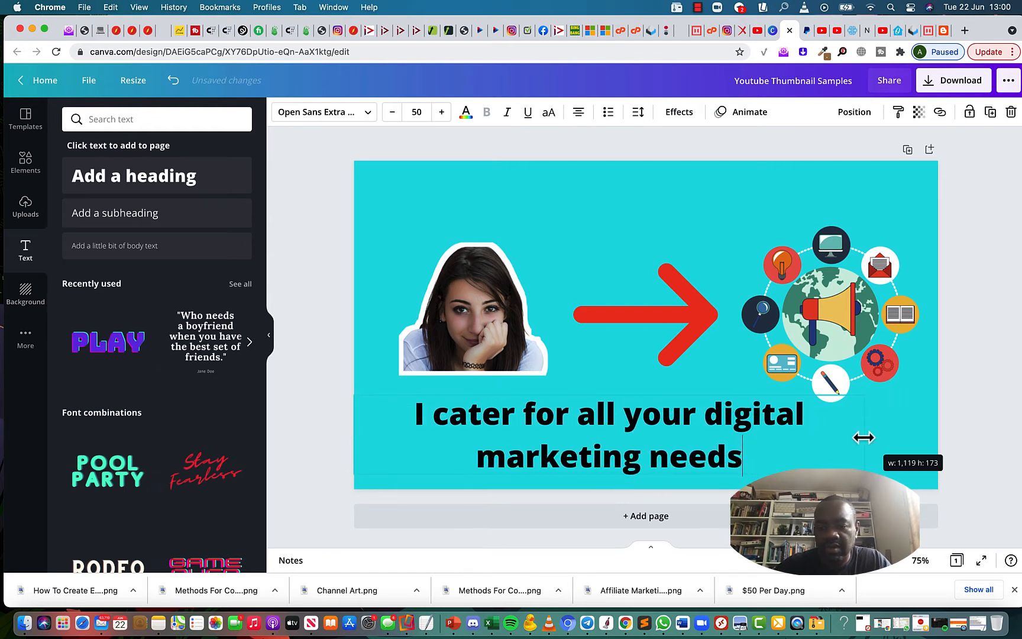
drag(352, 436, 406, 442)
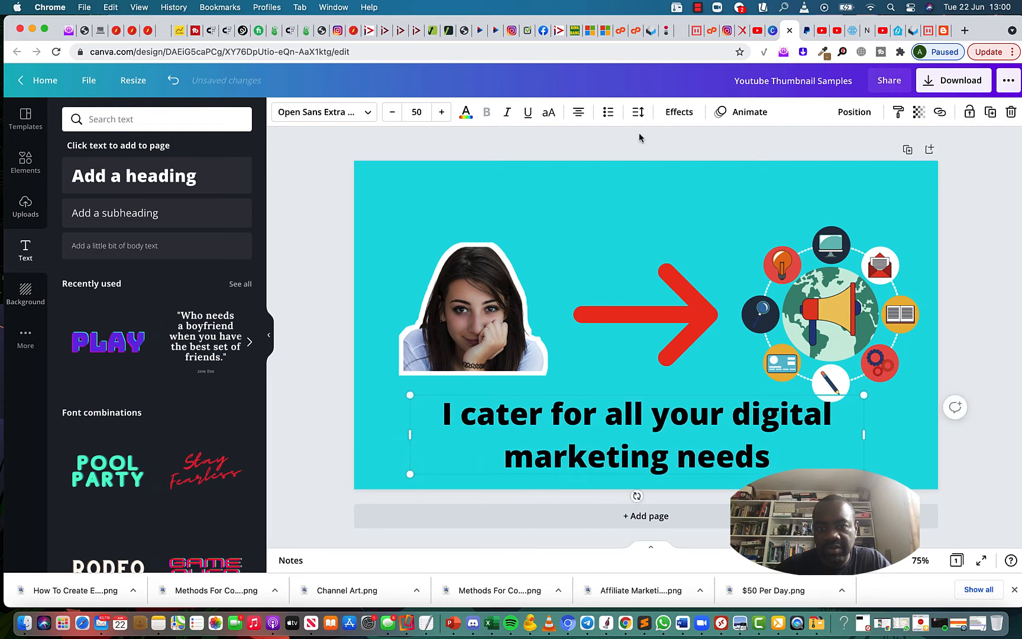
Step: Try the justified and right alignments on the heading and return it to centered
click(579, 112)
click(577, 112)
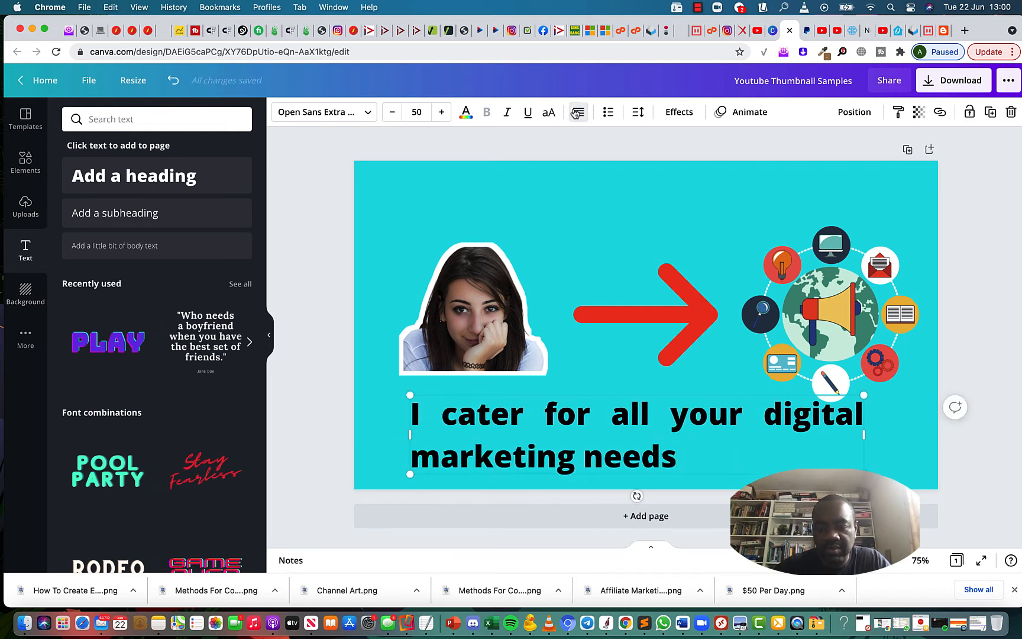
click(576, 112)
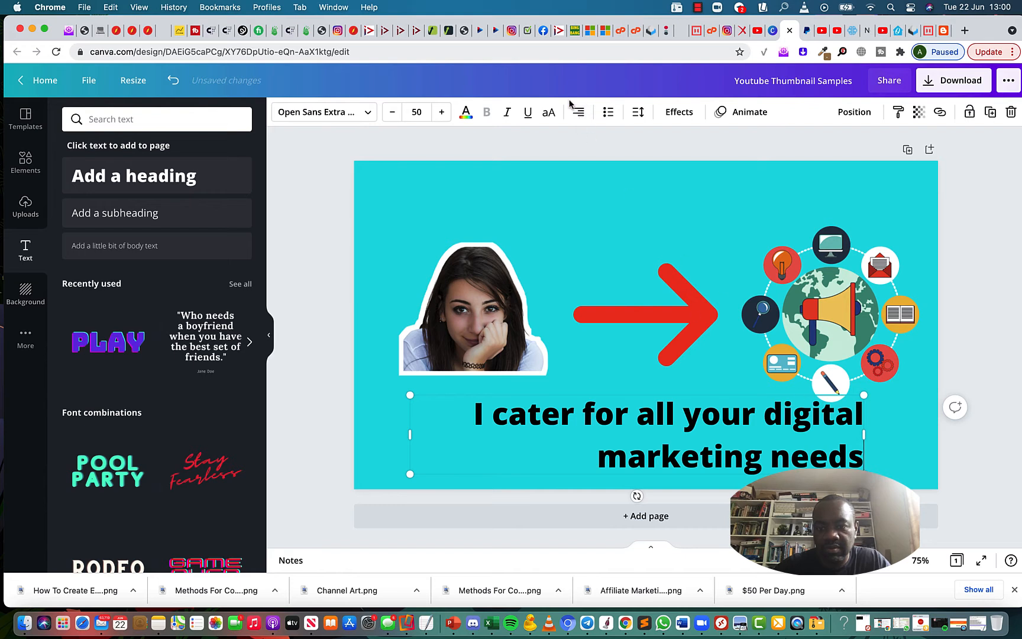
click(580, 115)
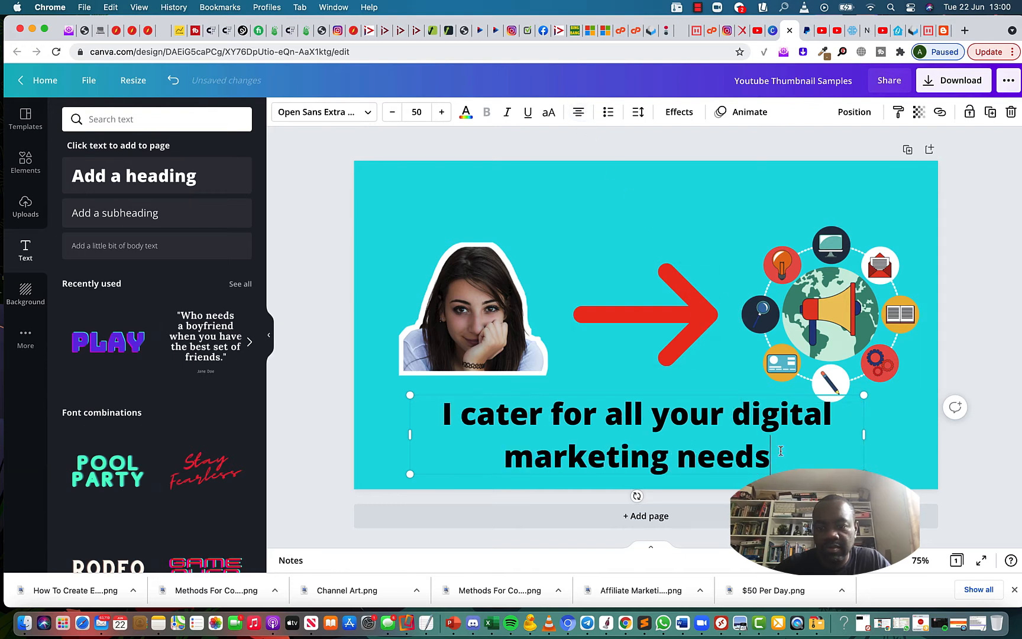
Step: Replace "I cater for all your" in the heading with the woman's first name followed by "caters for all your"
drag(767, 458, 429, 414)
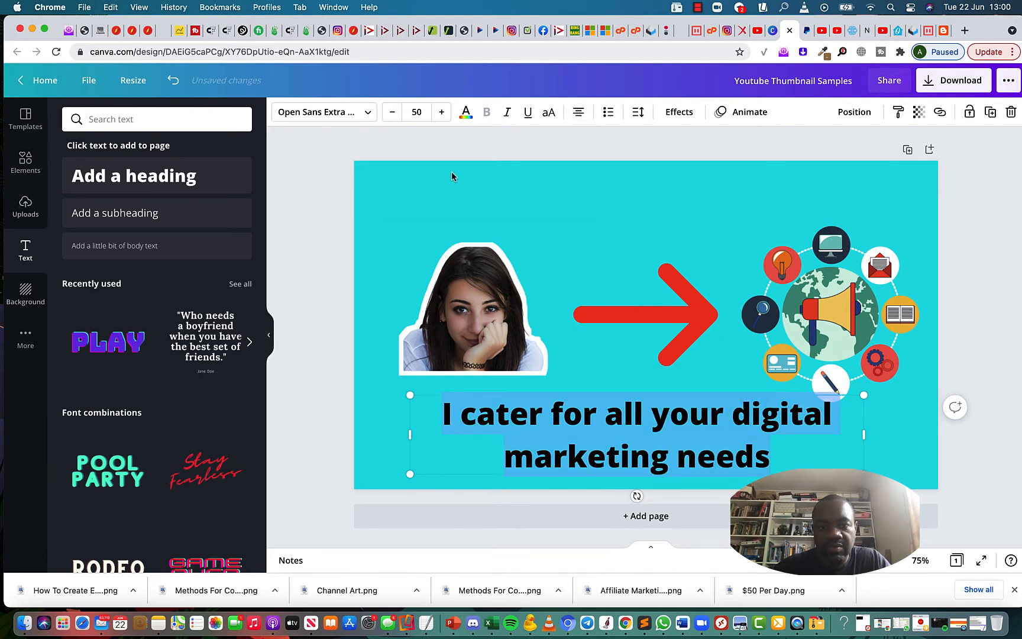
click(665, 413)
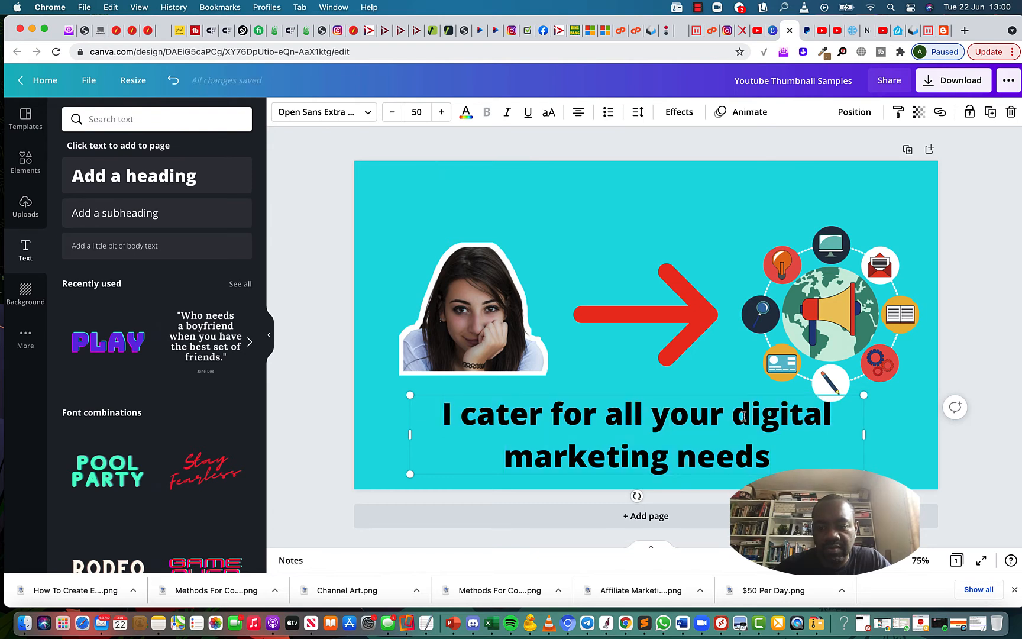
drag(733, 416, 457, 412)
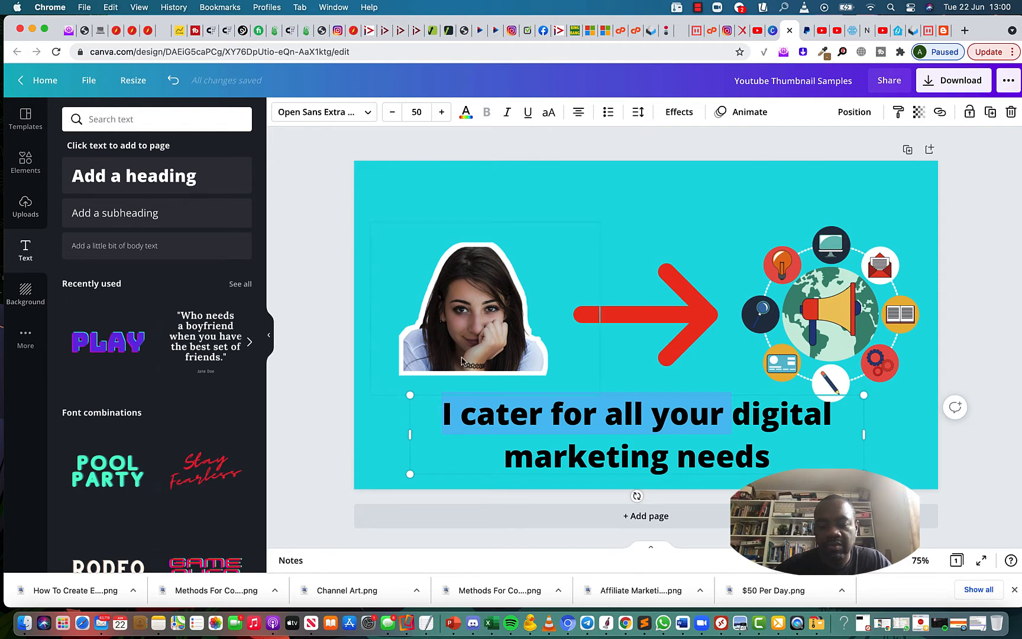
key(BackSpace)
text(L)
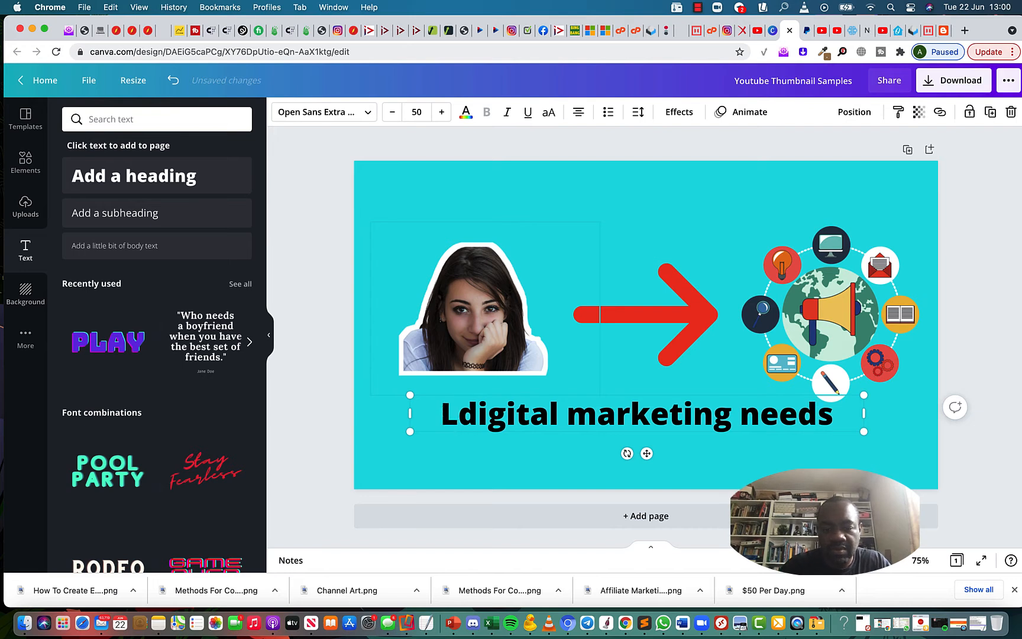
text(ulu )
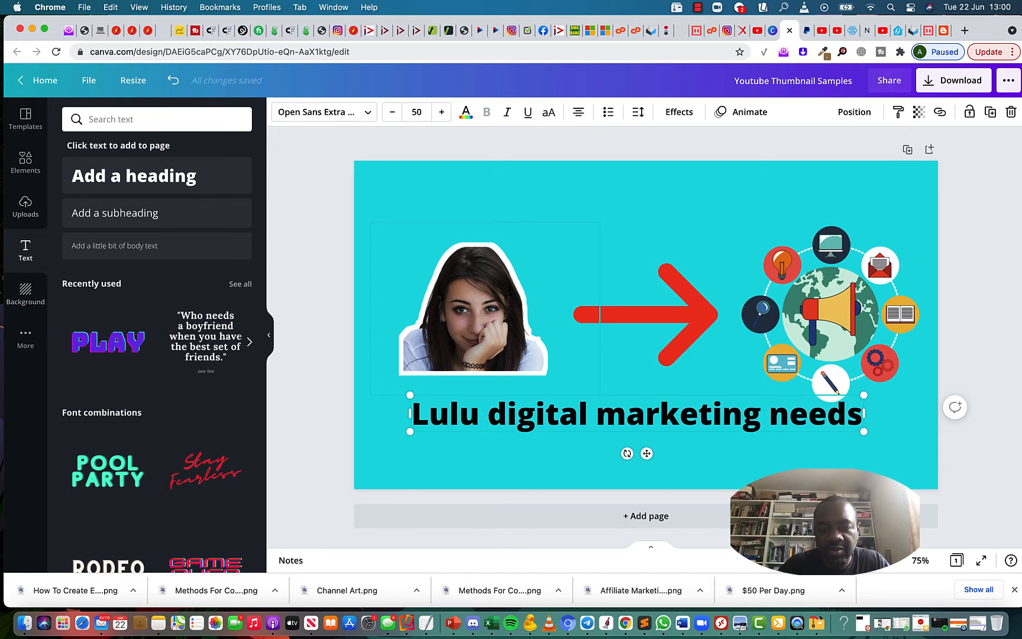
text(caters )
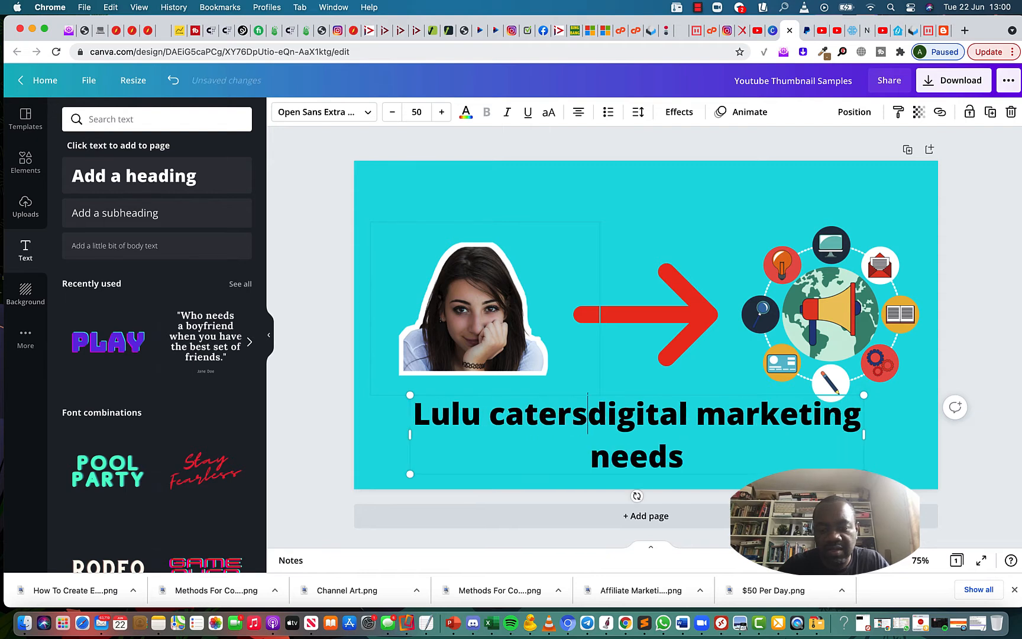
text(for all )
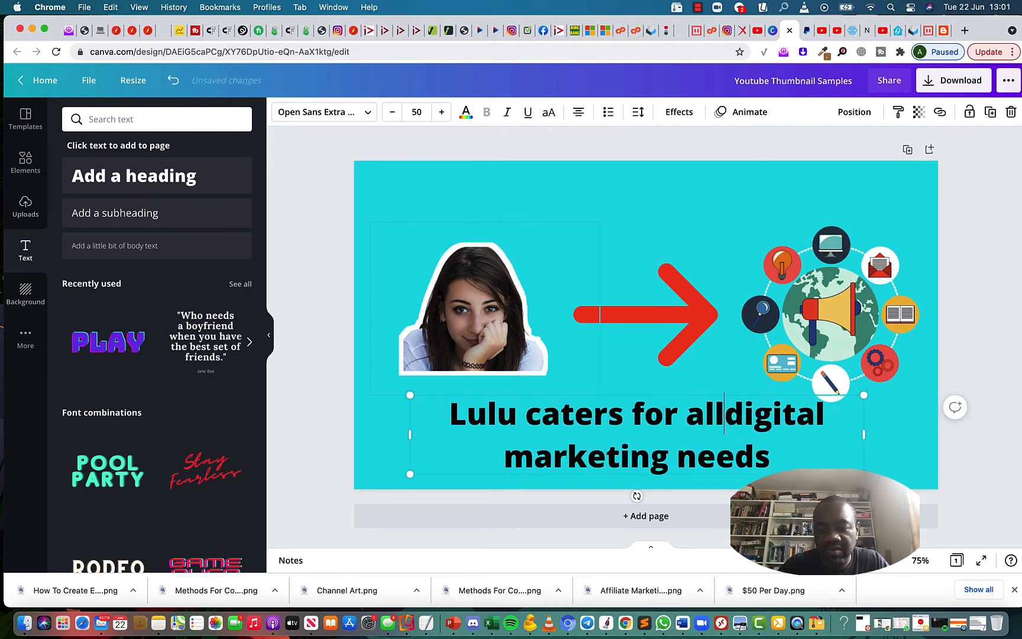
text(your)
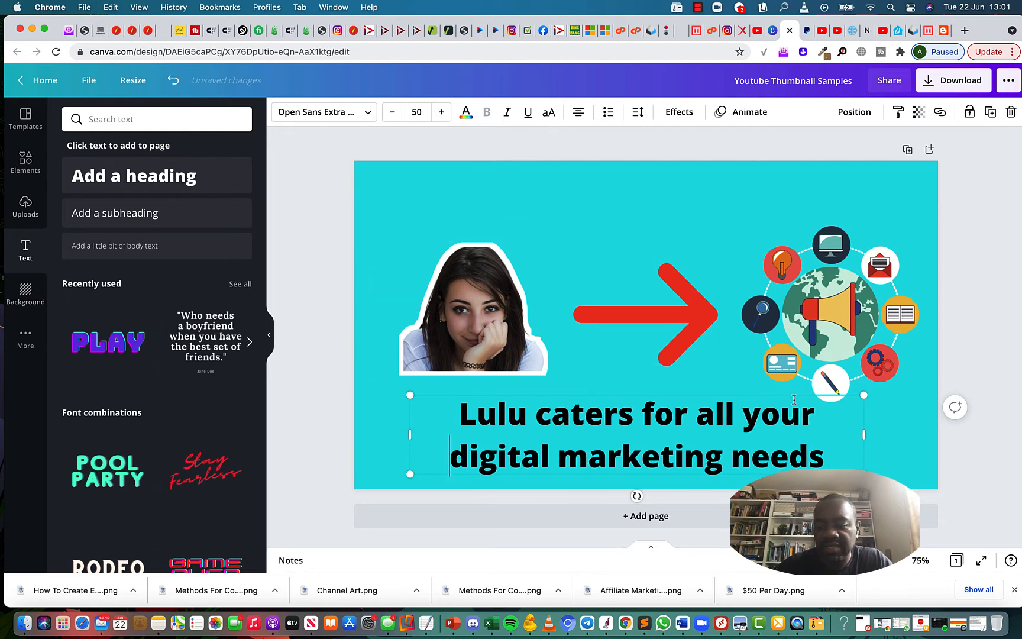
Step: Change the font of the whole heading to League Spartan
key(End)
key(shift+Left)
key(shift+Left)
key(shift+Left)
key(super+a)
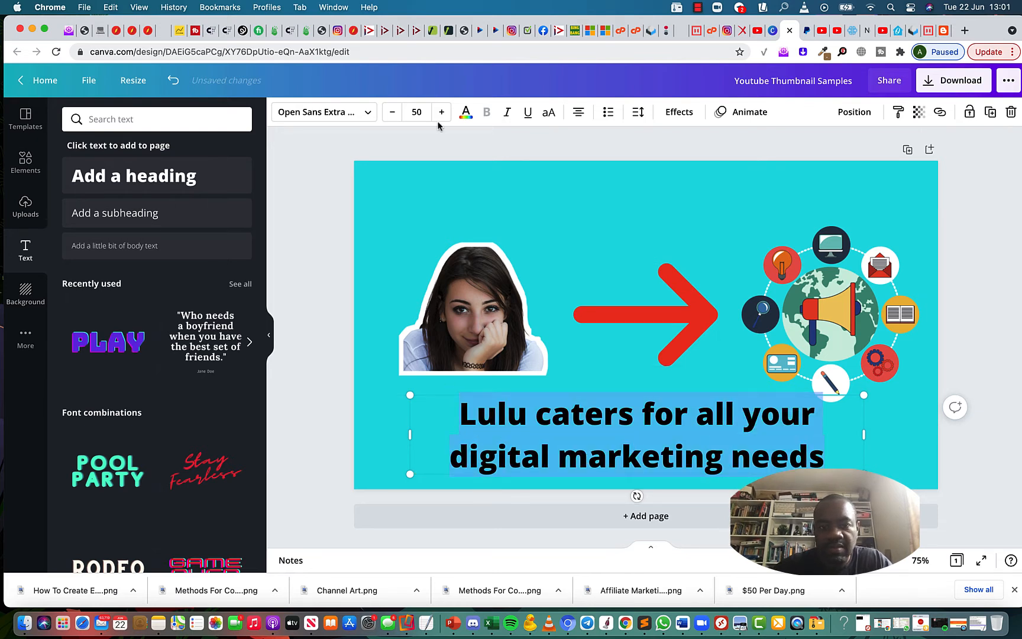
click(324, 113)
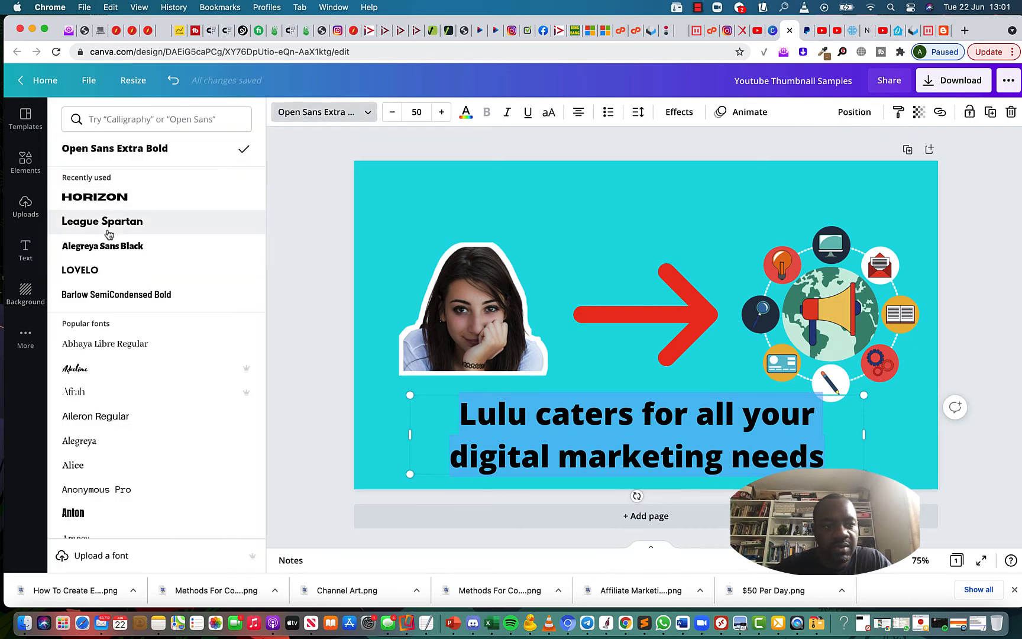
click(109, 228)
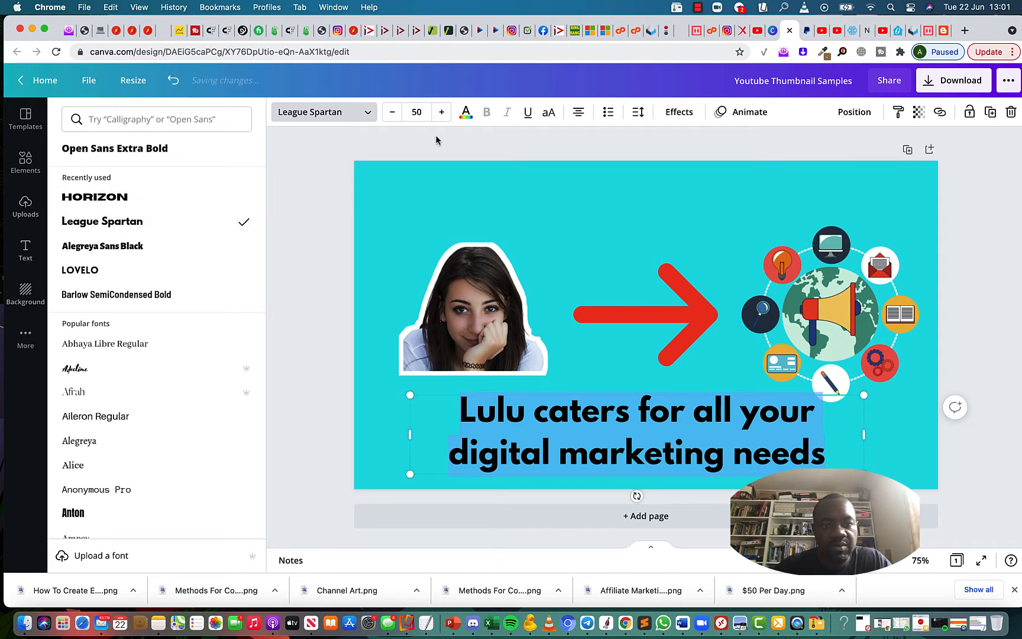
Step: Try the Splice, Hollow, Echo and Lift text effects on the heading and return its style to None
click(589, 454)
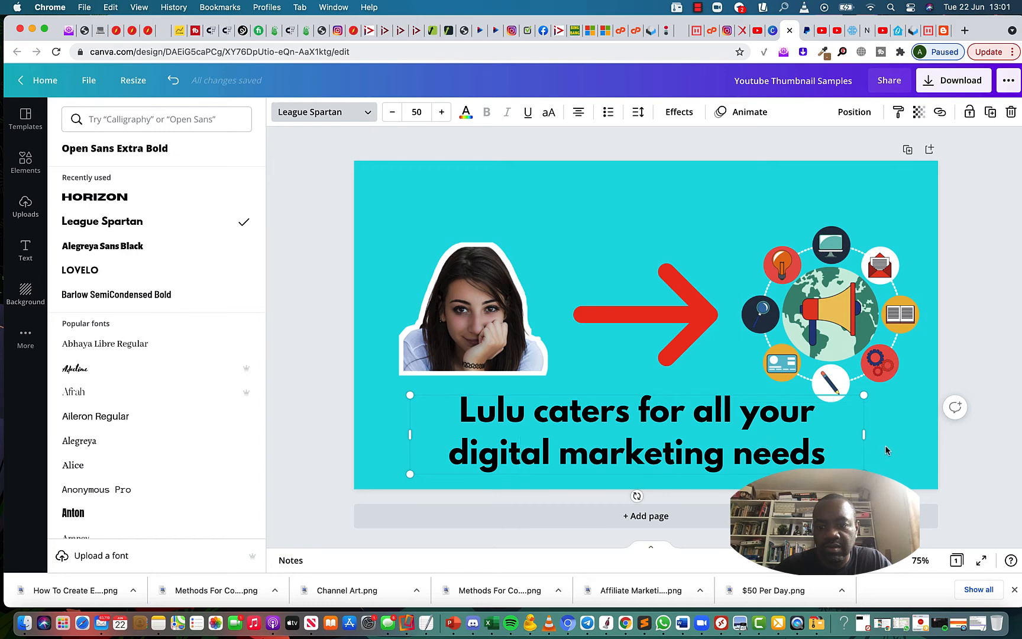
drag(832, 451, 396, 407)
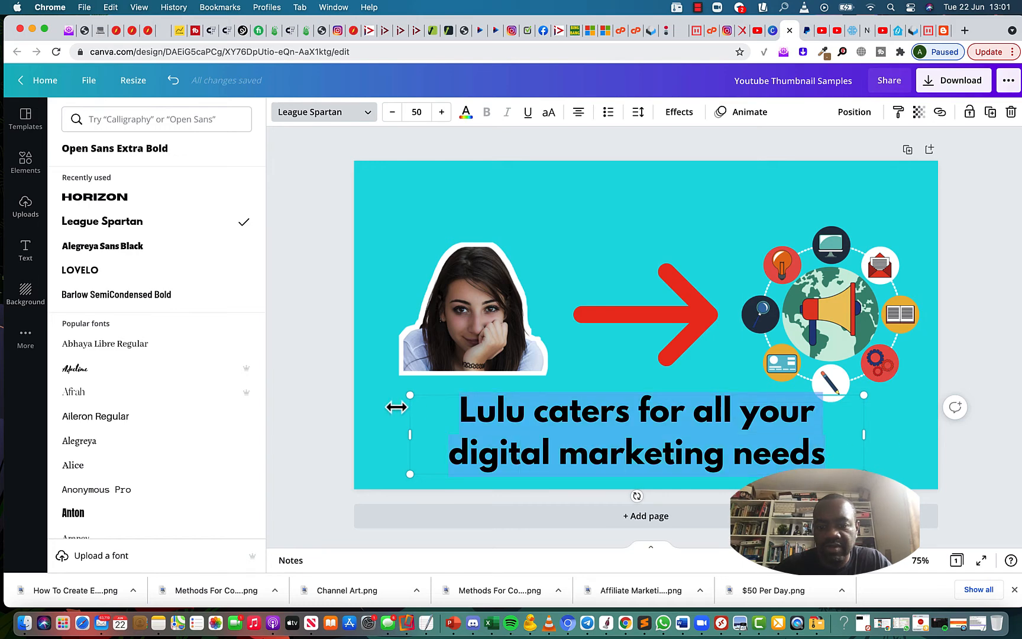
click(679, 112)
click(155, 285)
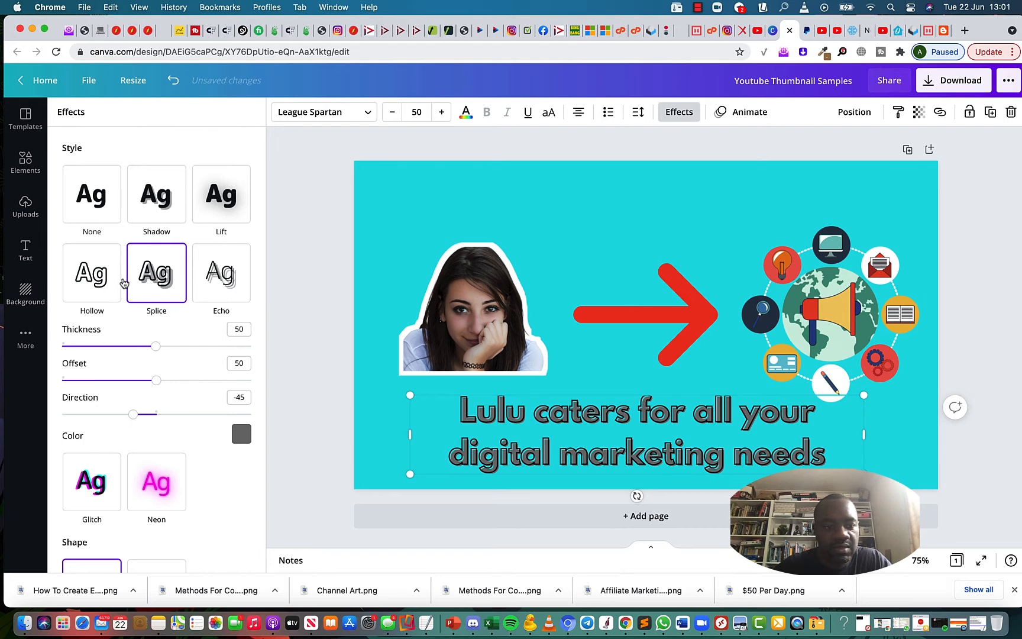
click(99, 281)
click(211, 279)
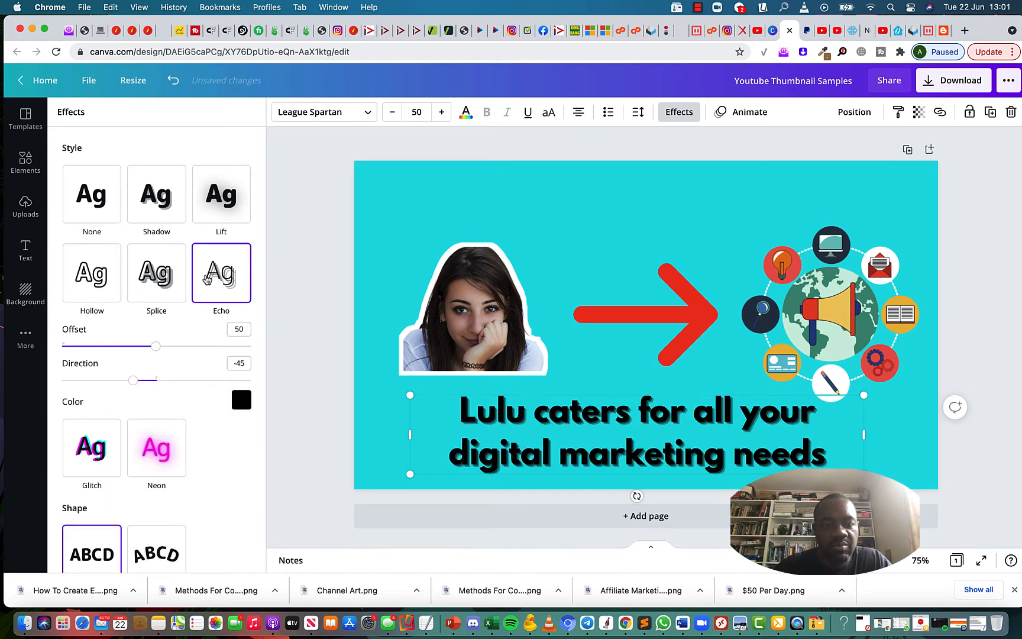
click(222, 204)
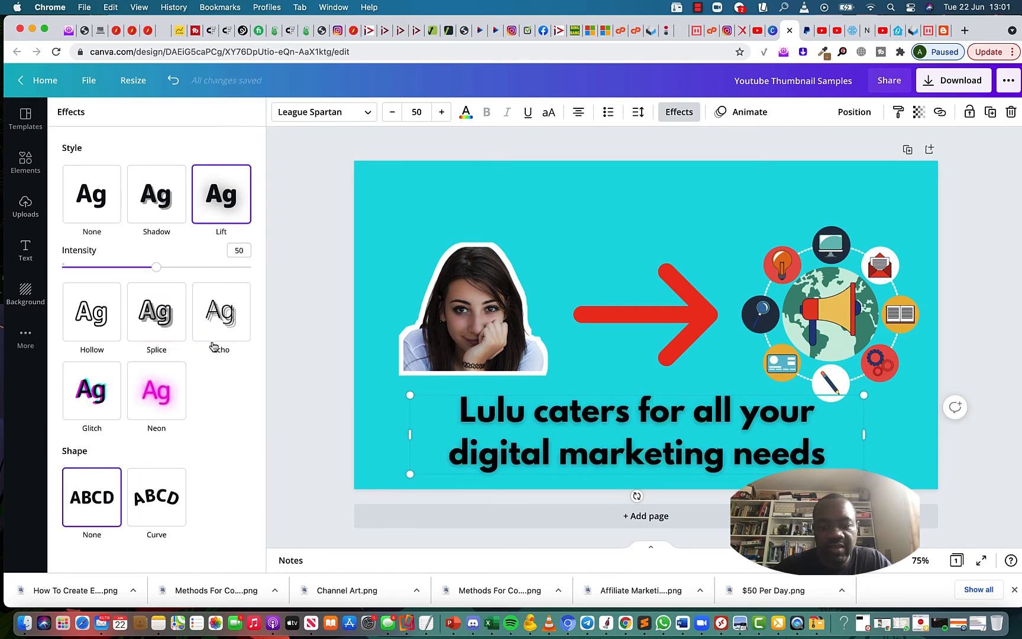
click(98, 204)
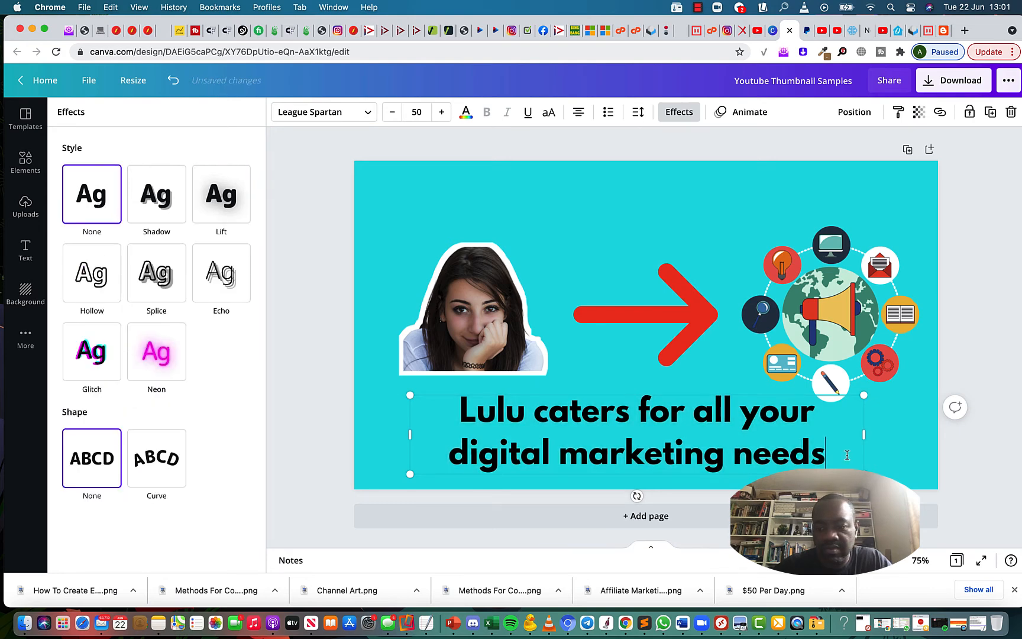
click(484, 418)
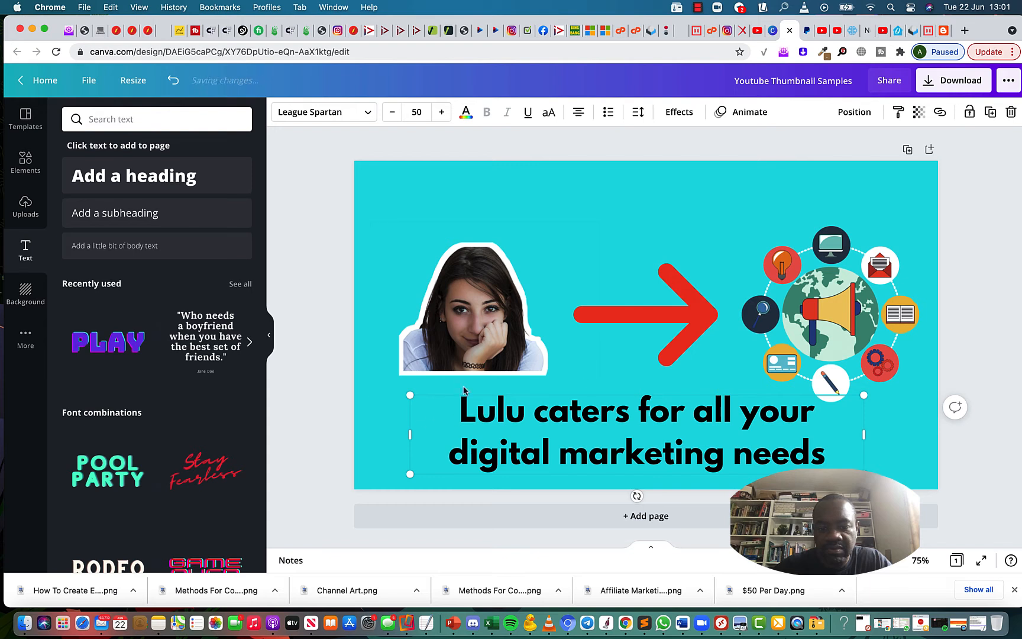
Step: Move the heading slightly down, closer to the thumbnail's lower edge
click(597, 373)
click(896, 449)
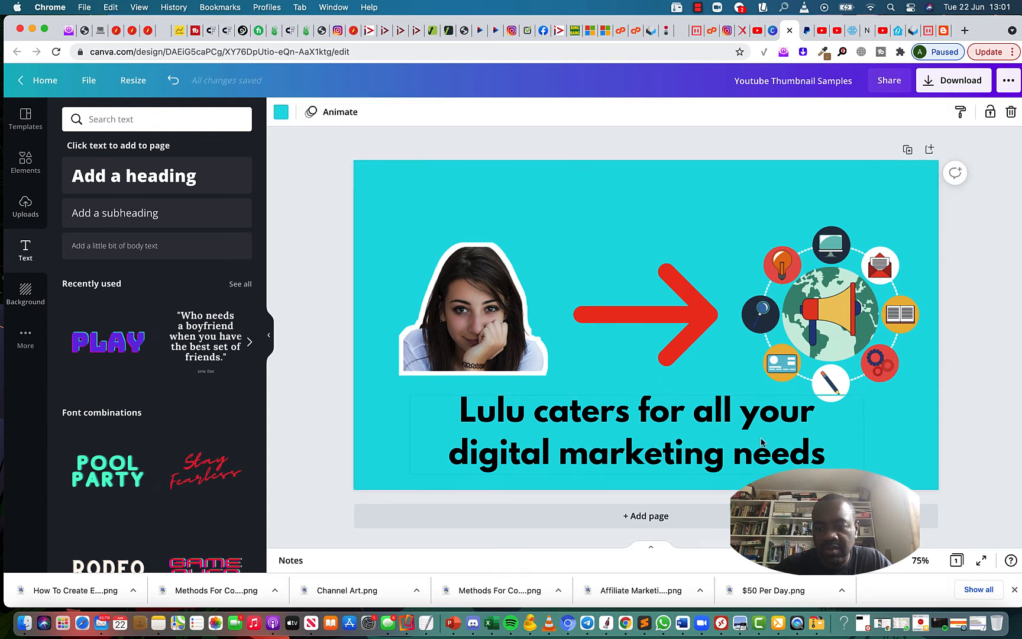
mouse_move(763, 441)
mouse_down()
mouse_move(761, 459)
mouse_move(760, 449)
mouse_up()
click(923, 454)
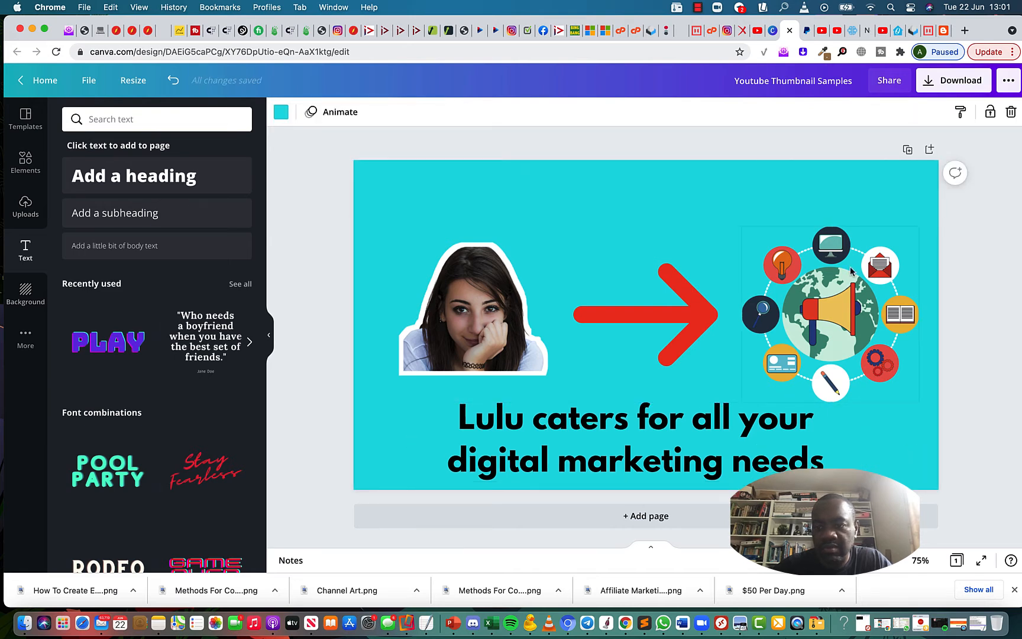
Step: Raise the globe graphic, the red arrow and the woman's cut-out to leave more room above the heading
drag(851, 270, 852, 242)
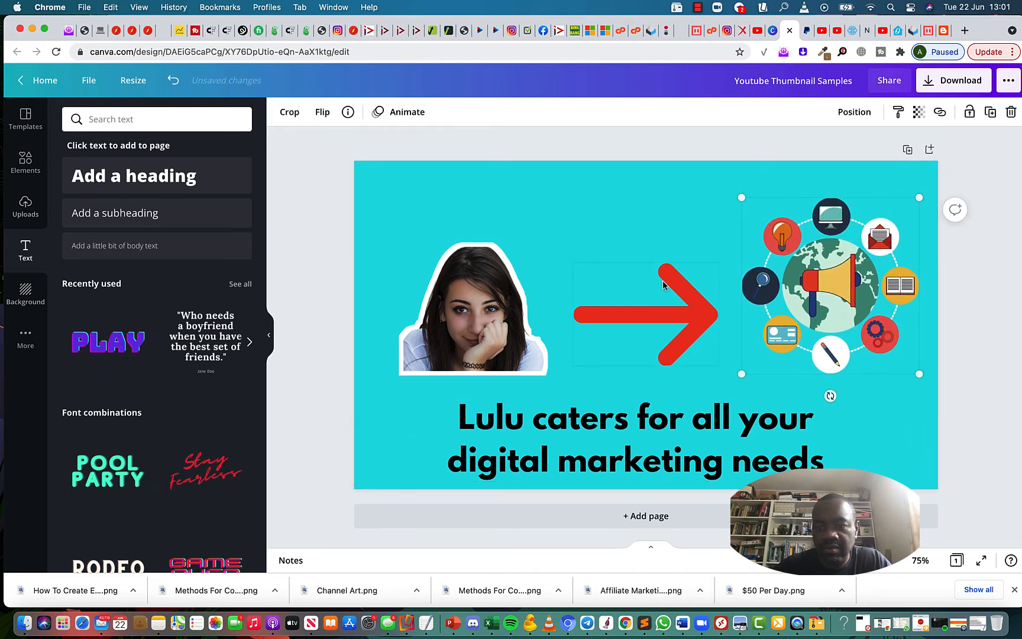
drag(653, 298, 654, 277)
drag(503, 299, 498, 274)
Step: Shrink the red arrow slightly and keep it between the woman's cut-out and the globe graphic
click(650, 312)
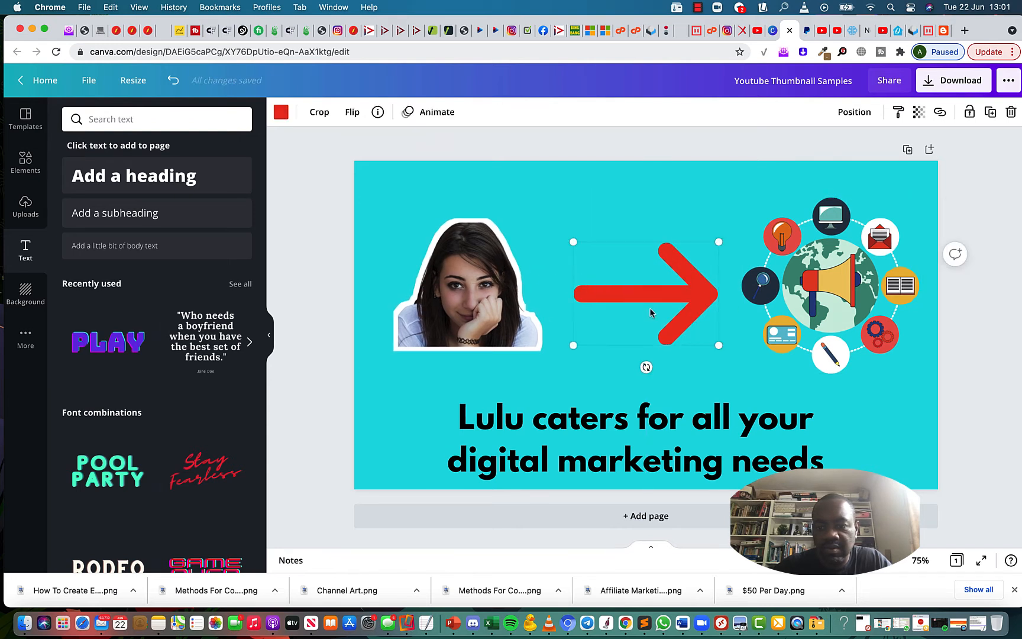
drag(573, 243, 607, 267)
drag(671, 312, 669, 297)
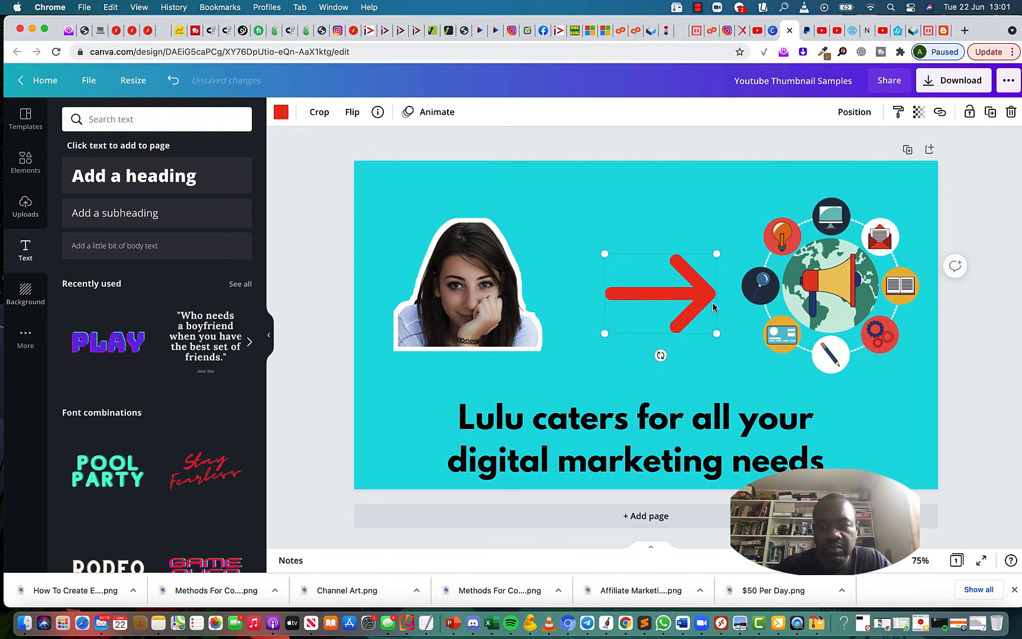
Step: Tilt the red arrow upward toward the globe graphic and move it slightly up
drag(658, 355, 685, 355)
drag(651, 285, 657, 269)
right_click(642, 305)
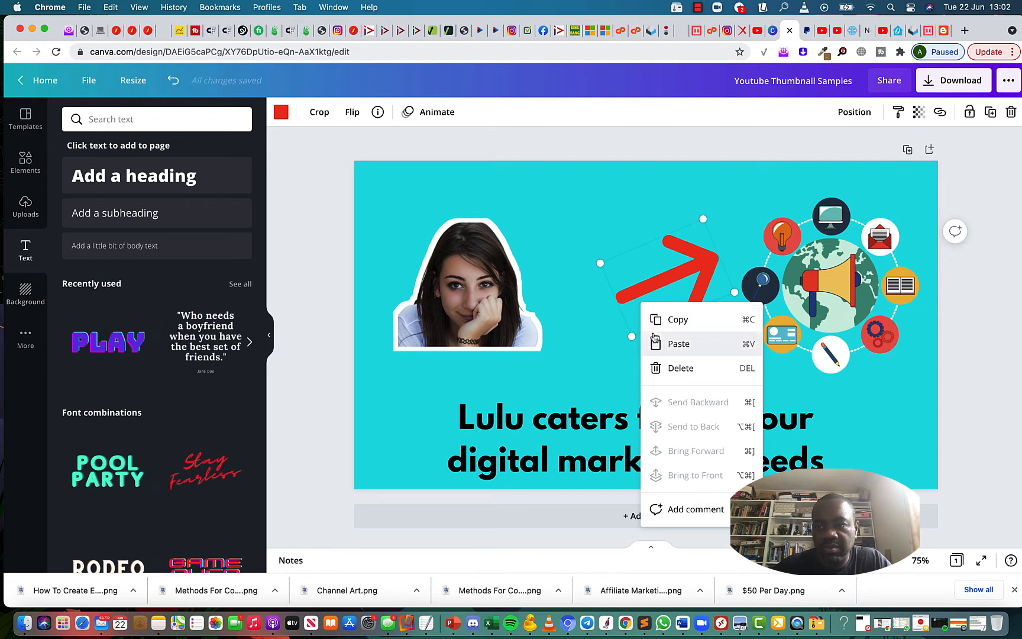
click(932, 426)
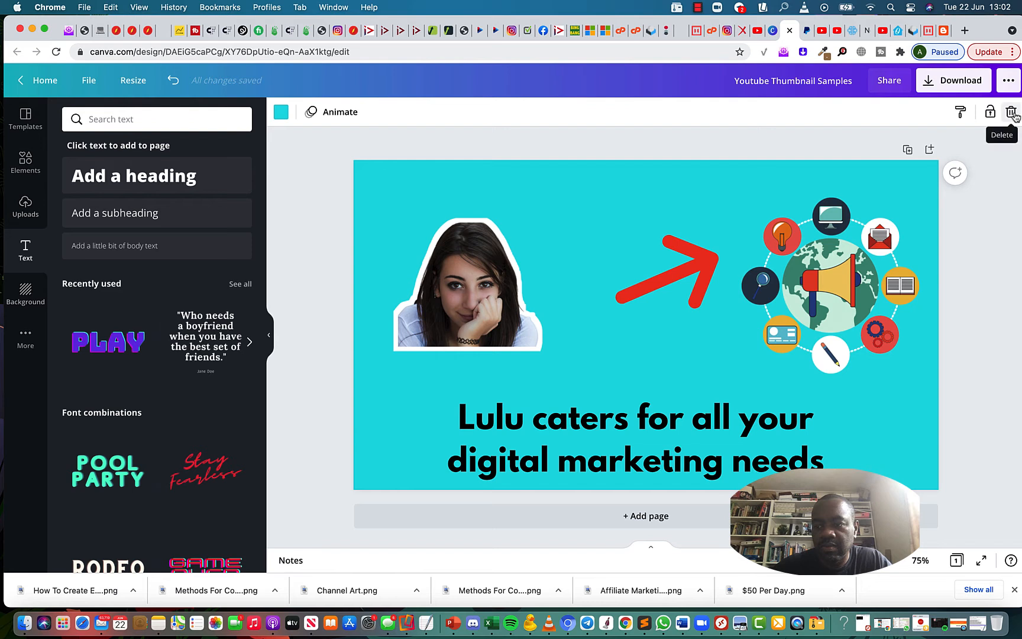
Step: Duplicate the tilted red arrow, angle the copy slightly downward and arrange the two arrows one above the other
click(649, 284)
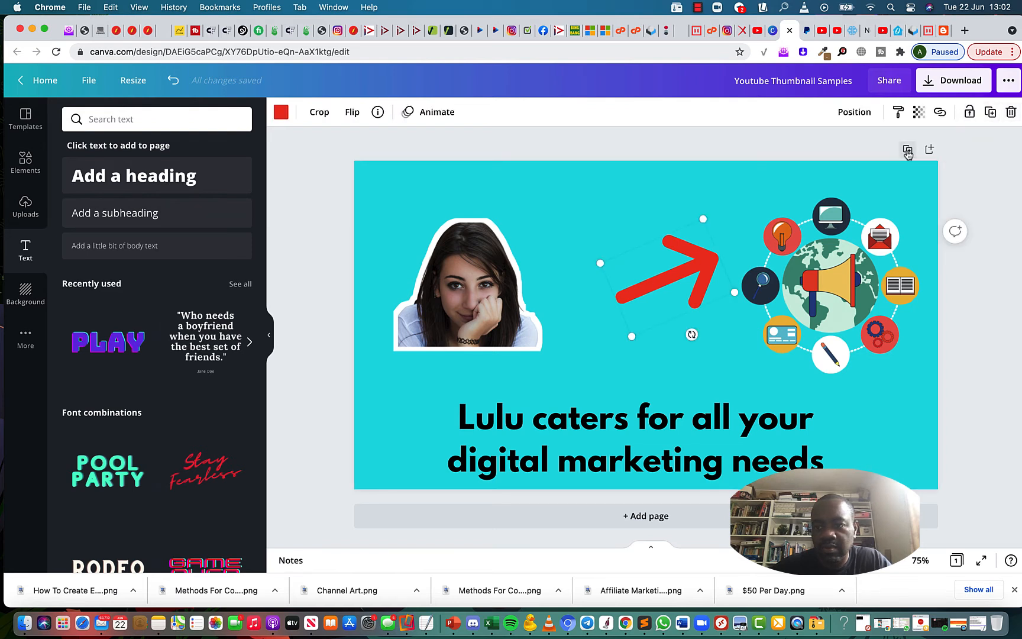
click(989, 112)
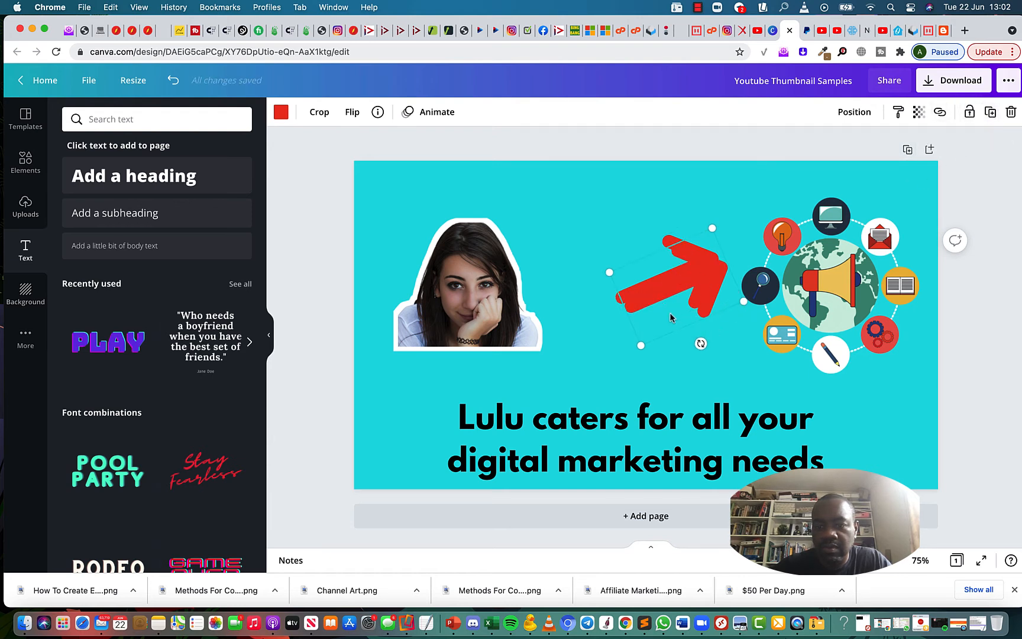
drag(698, 345, 664, 327)
drag(683, 271, 686, 253)
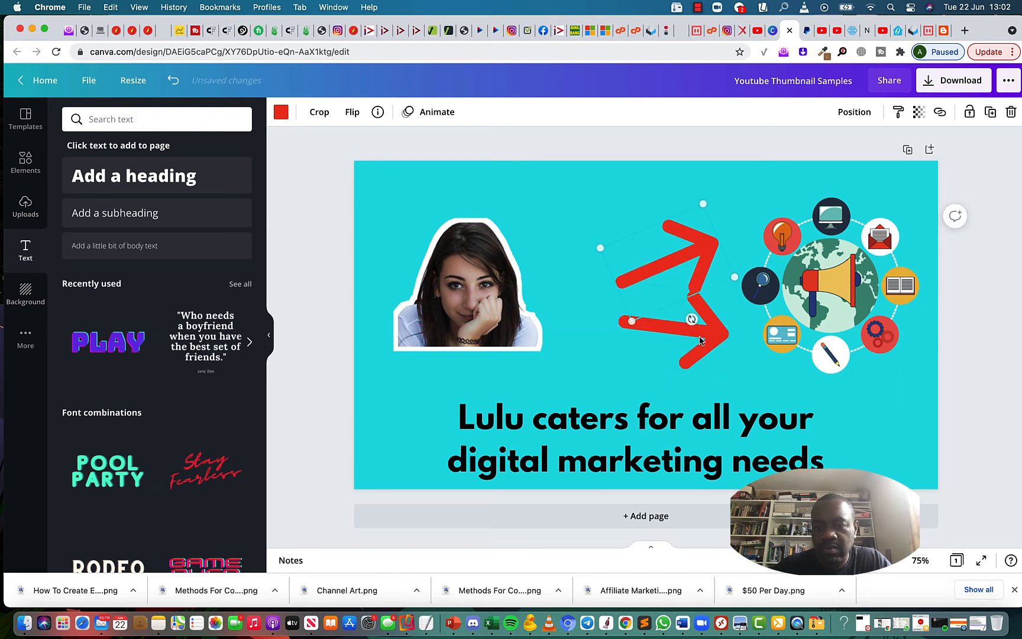
Step: Nudge the upper red arrow away from the lower one and delete the upper arrow
click(703, 343)
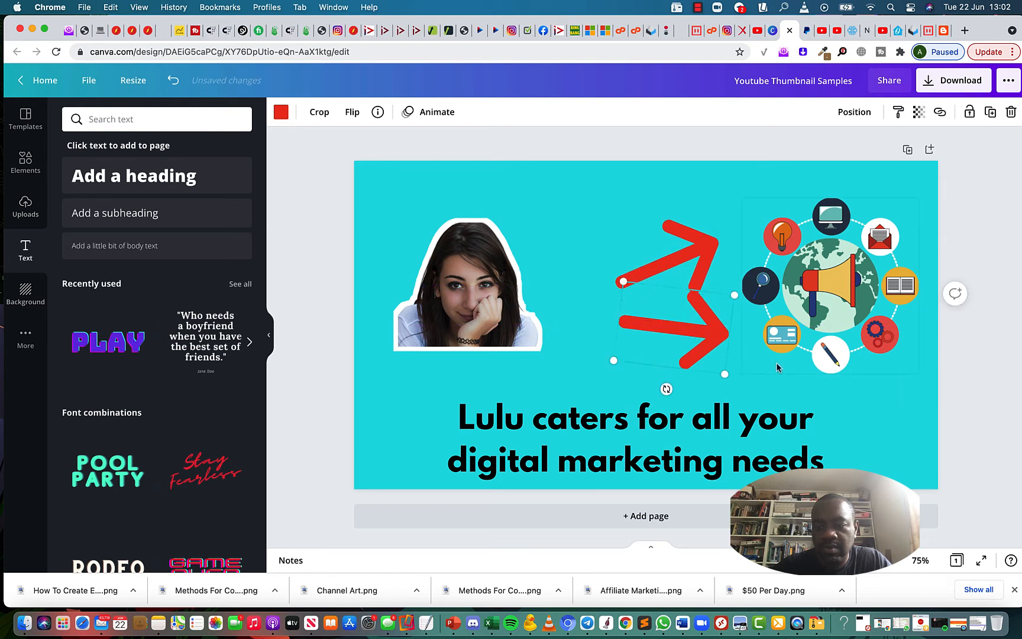
click(781, 355)
click(860, 430)
click(697, 266)
drag(697, 266, 696, 260)
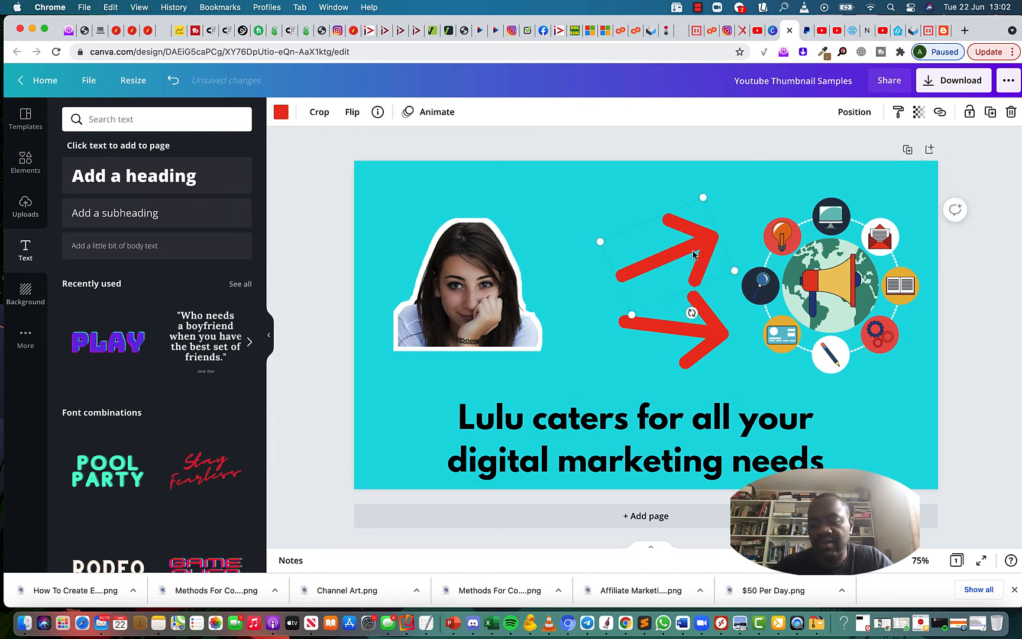
key(Delete)
Step: Level the remaining red arrow to horizontal and place it midway between the woman's cut-out and the globe graphic
click(697, 322)
drag(697, 322, 677, 285)
drag(650, 355, 657, 356)
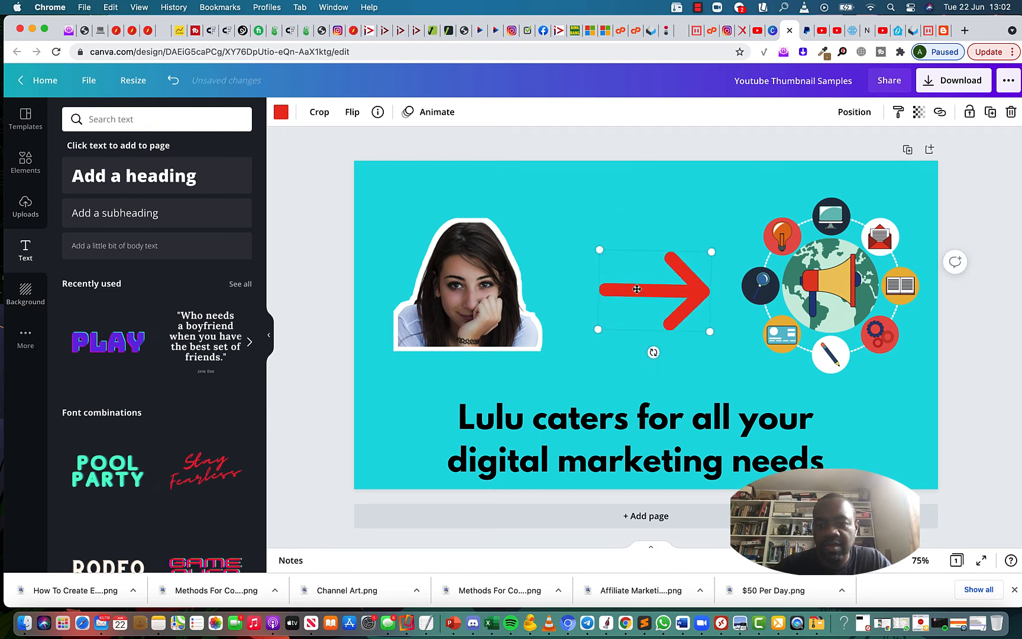
drag(645, 287, 636, 281)
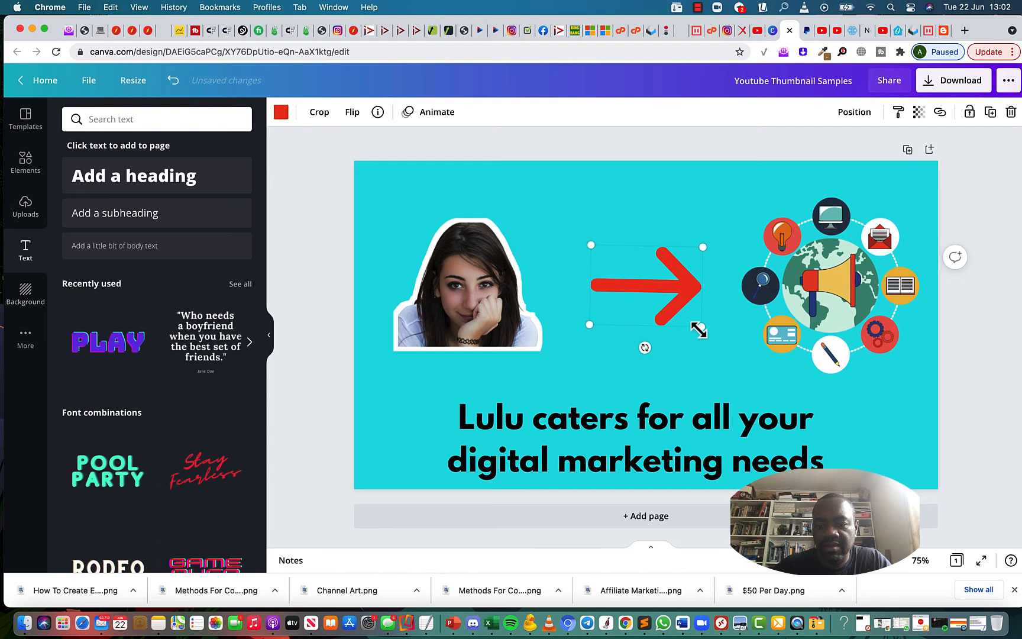
drag(700, 330, 684, 292)
drag(644, 334, 645, 335)
Step: Change the thumbnail's background to the green from the untitled palette
click(543, 187)
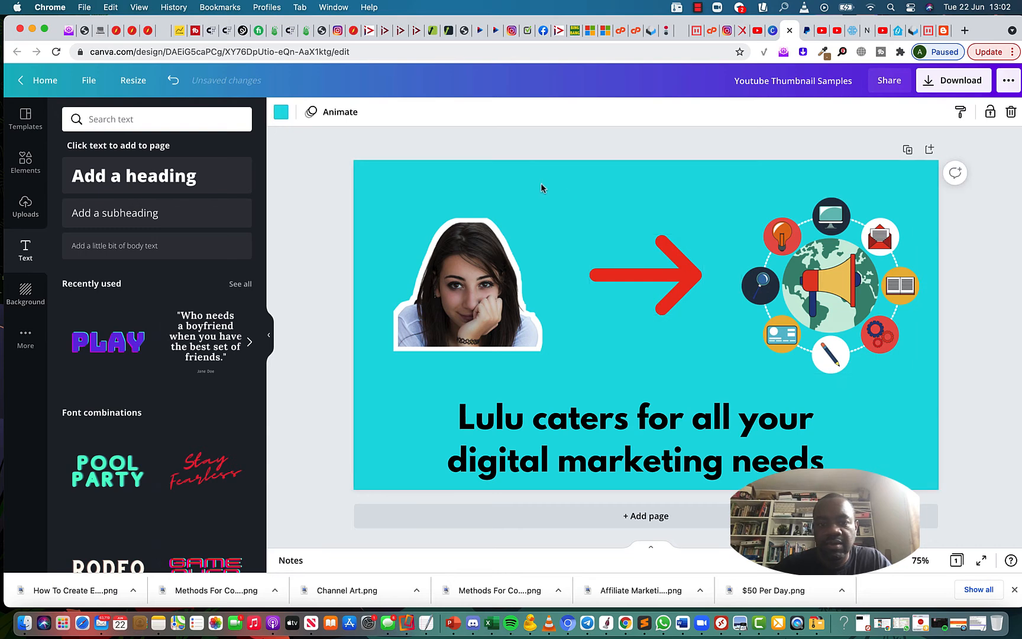
click(282, 112)
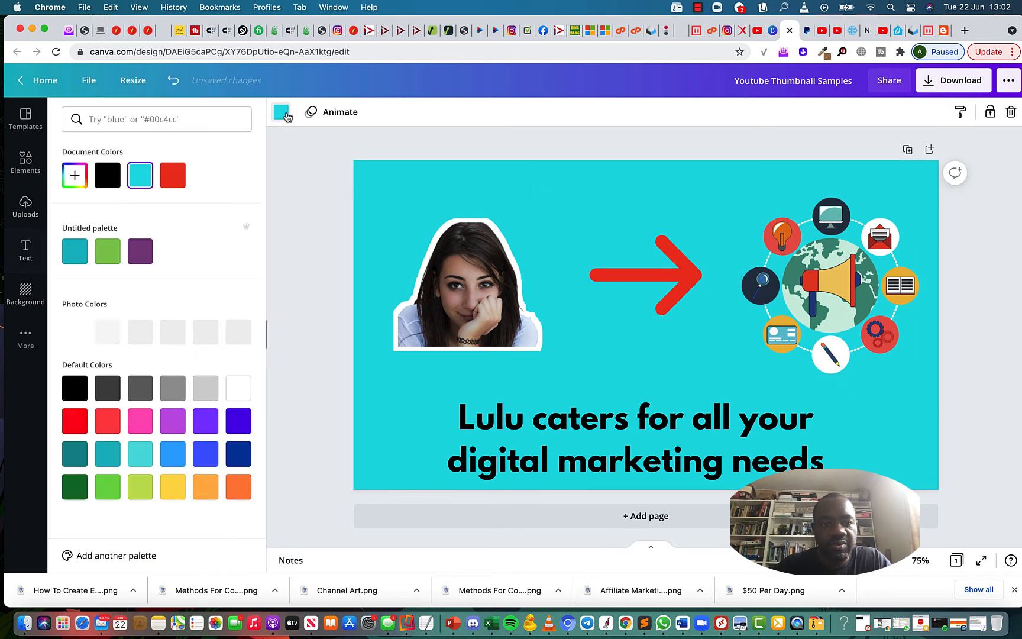
click(106, 253)
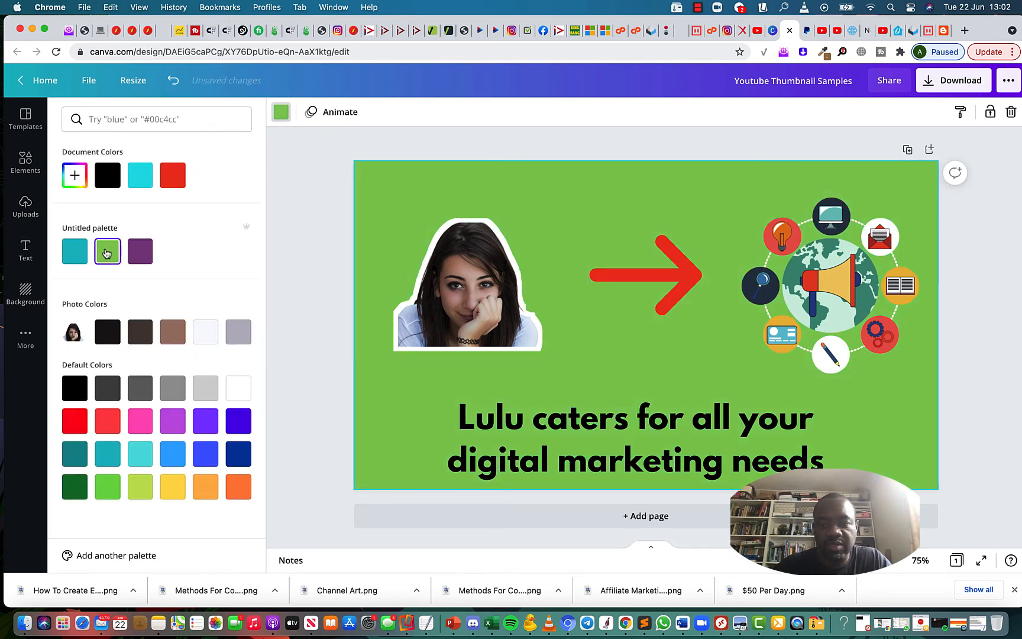
Step: Try red, green and turquoise as the thumbnail's background and settle on the bright blue from the default colours
click(169, 182)
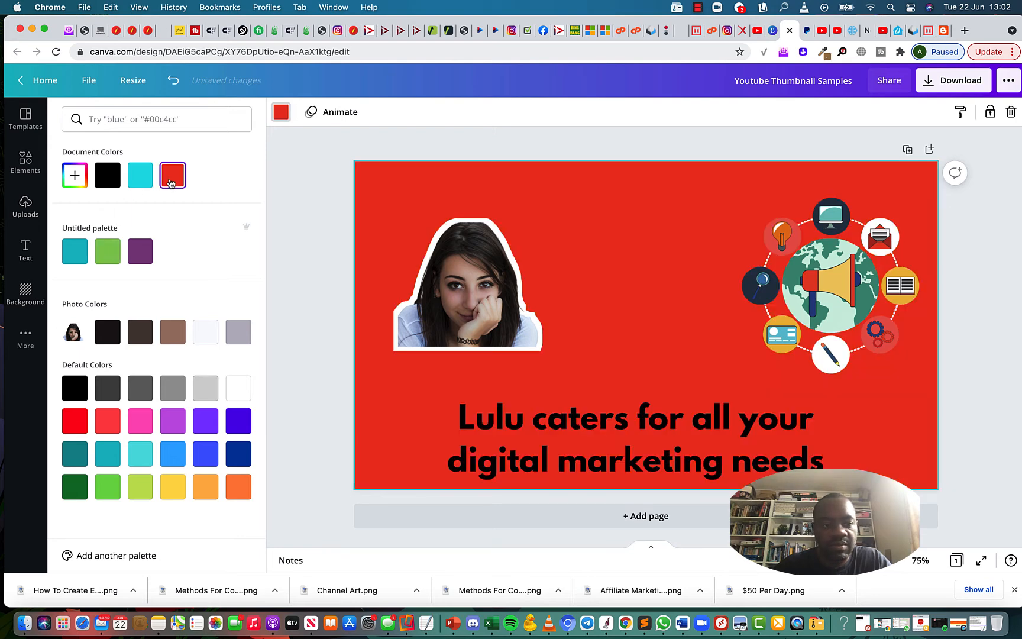
click(108, 255)
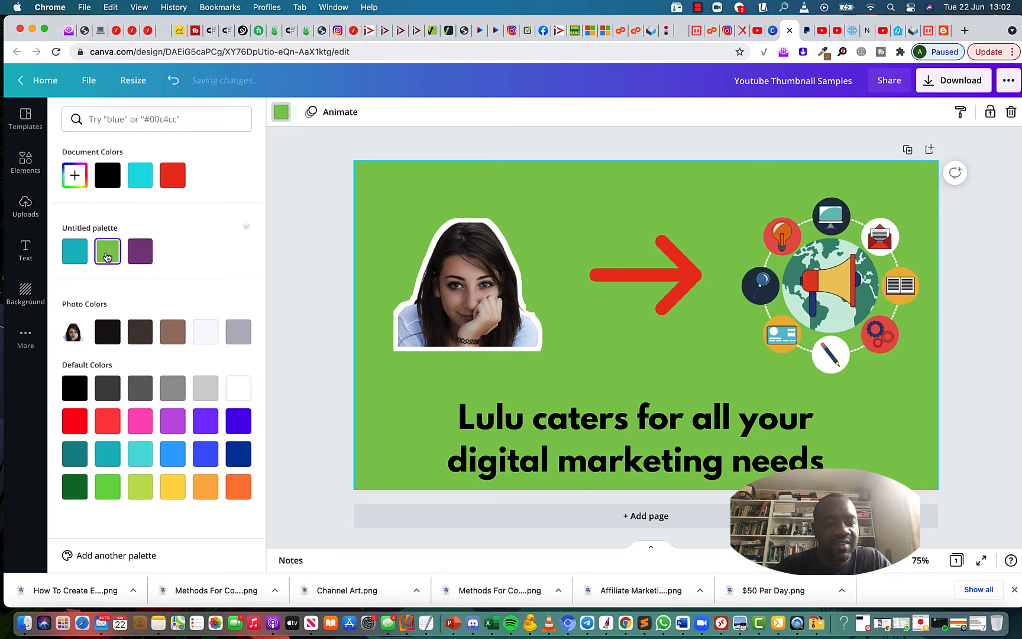
click(139, 459)
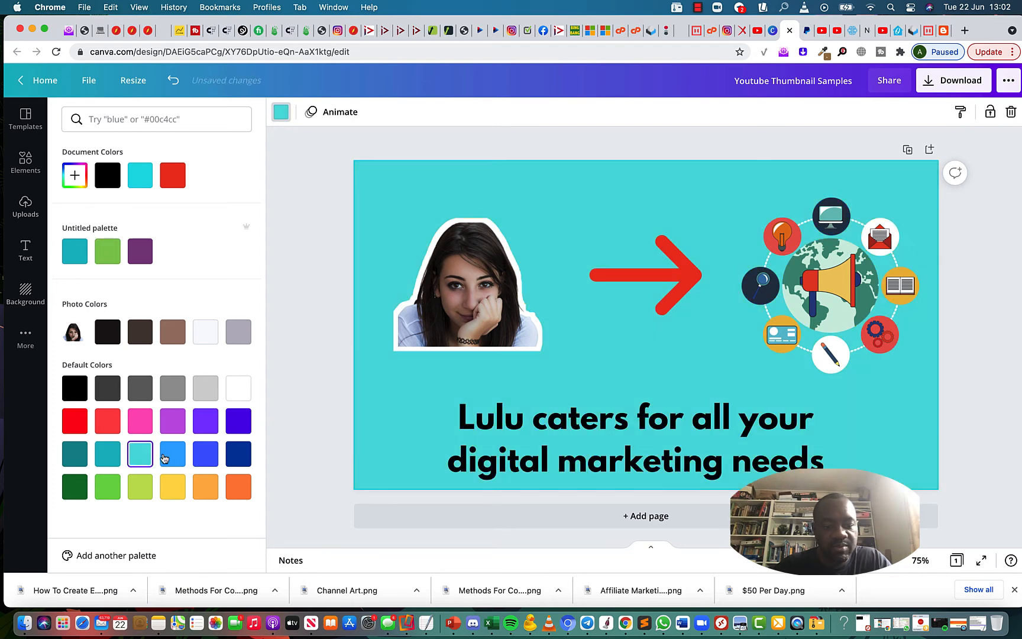
click(176, 459)
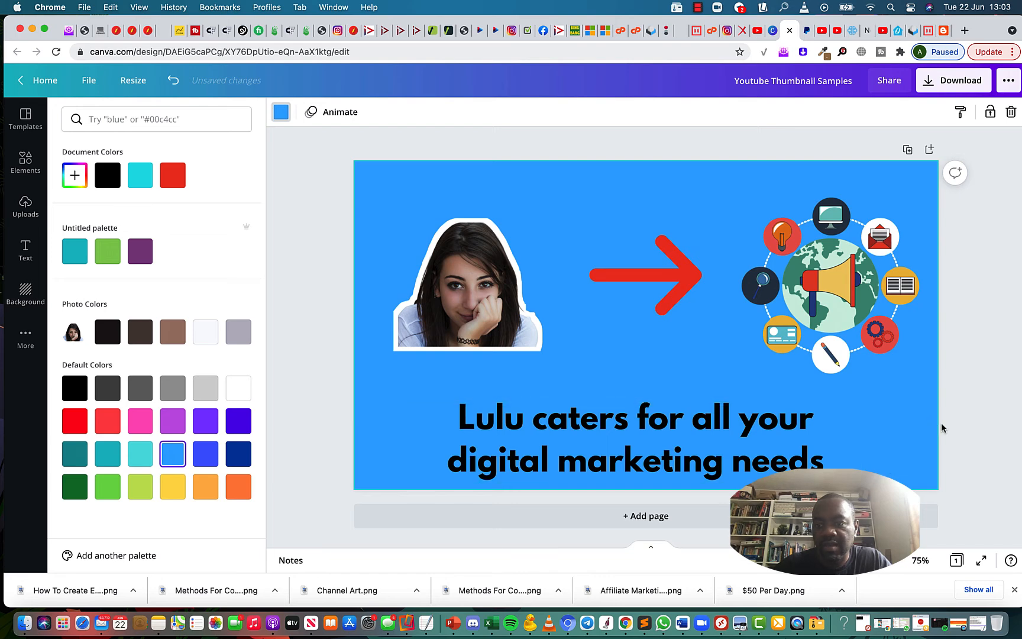
Step: Shift the woman's cut-out and the globe graphic slightly upward, and nudge the red arrow slightly right and up between them
click(745, 468)
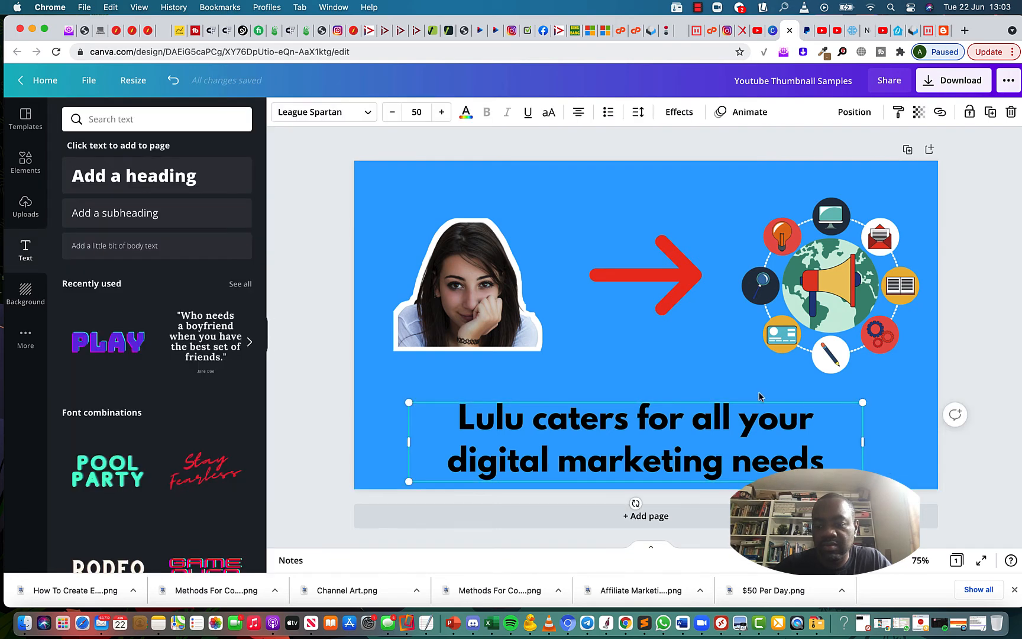
click(510, 195)
drag(459, 244, 457, 227)
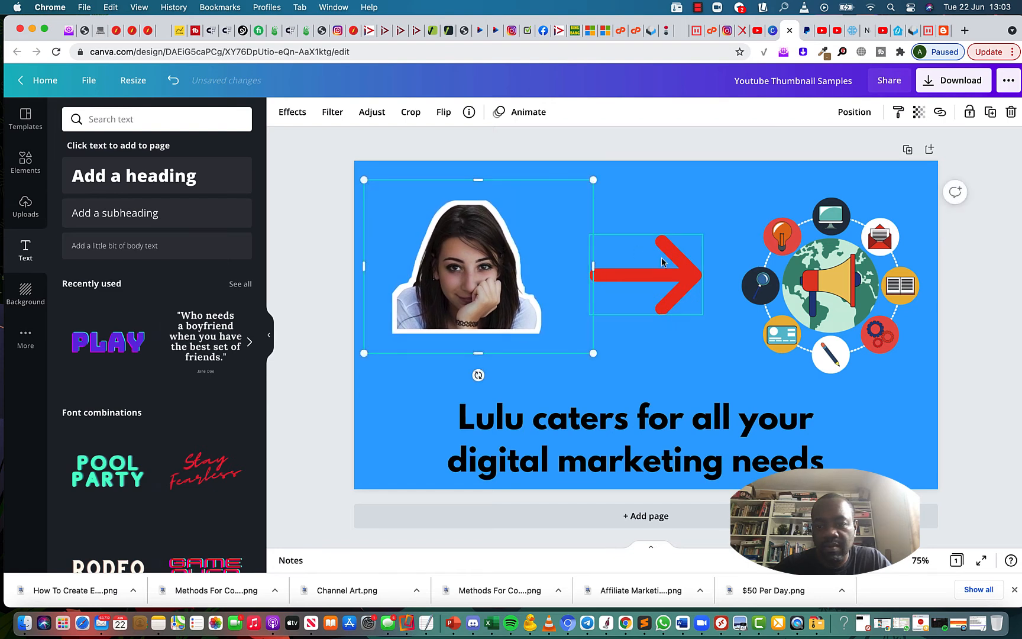
drag(663, 259, 671, 256)
drag(830, 275, 829, 265)
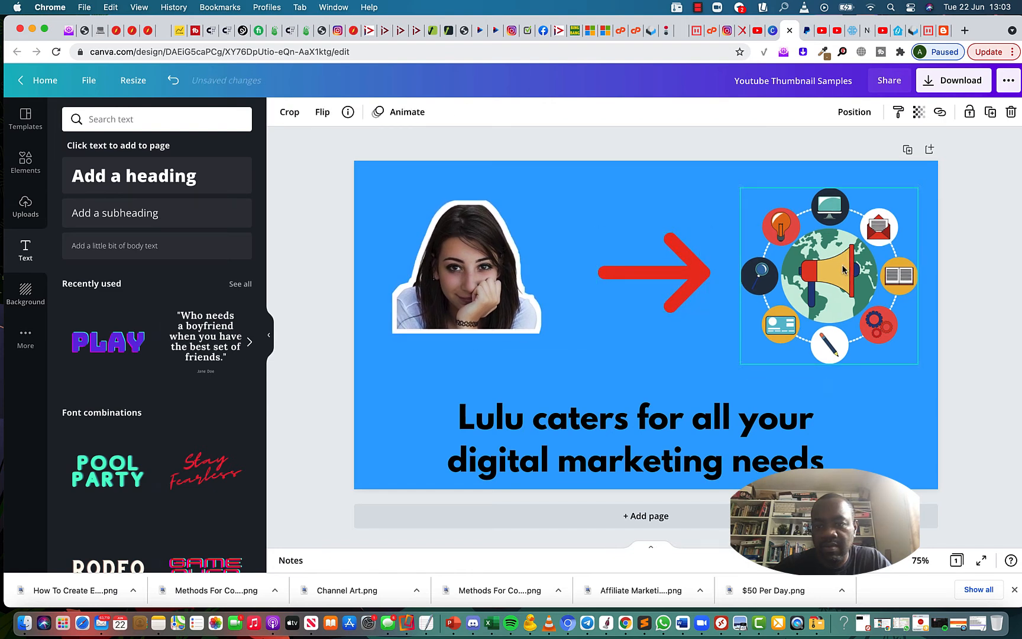
click(975, 307)
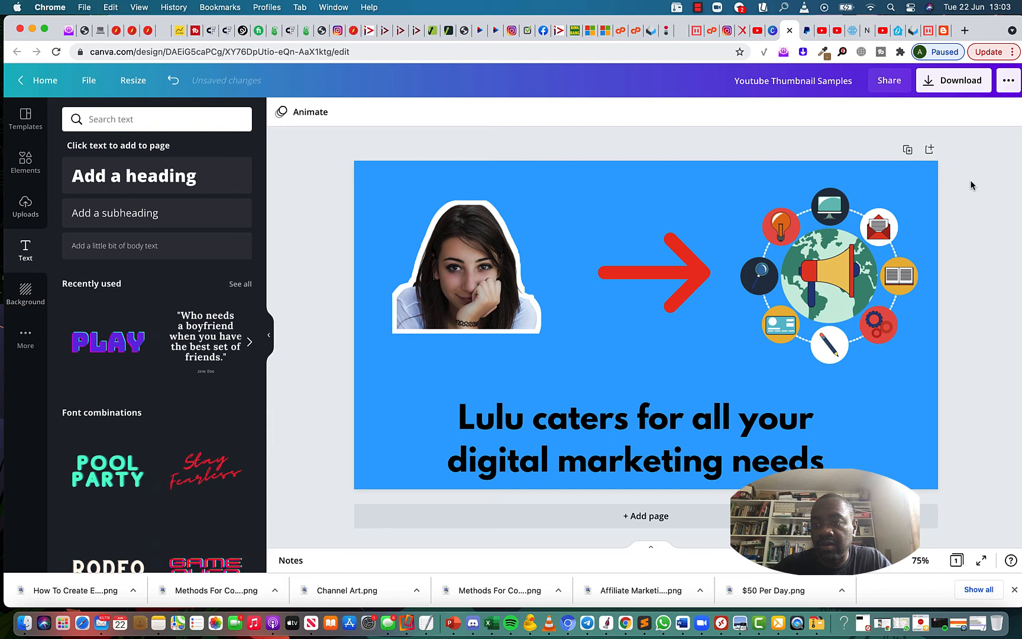
Step: Download the thumbnail as a PNG at size 1 and dismiss the saved-design message
click(968, 87)
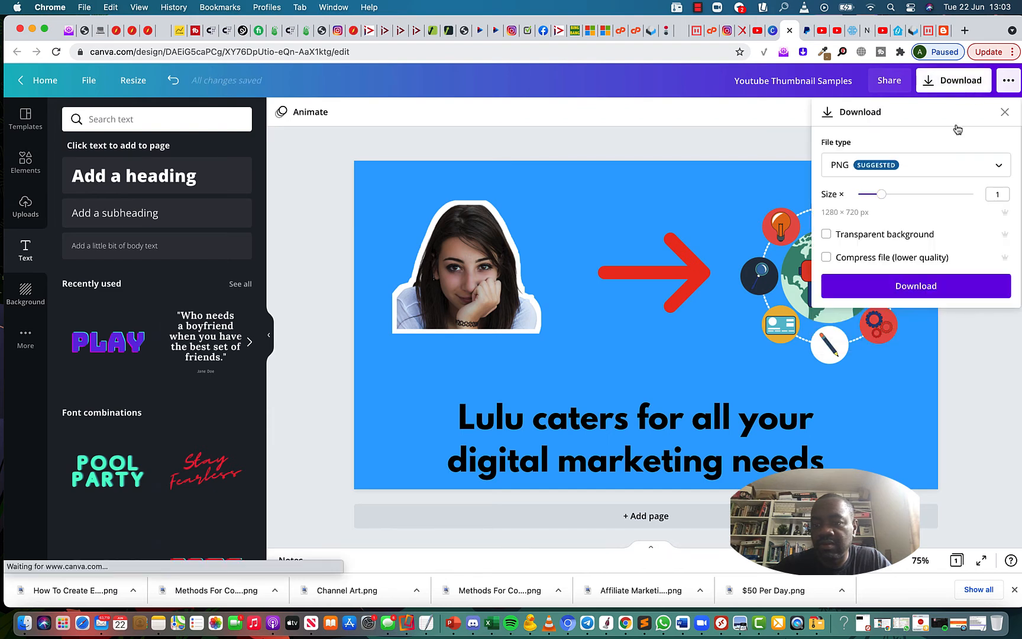
click(932, 287)
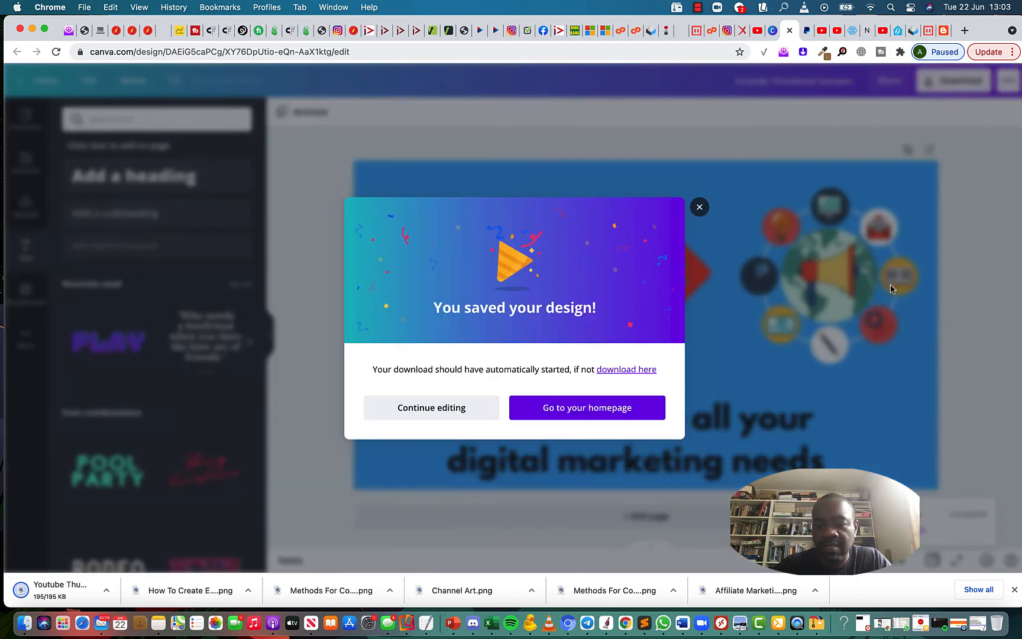
click(722, 307)
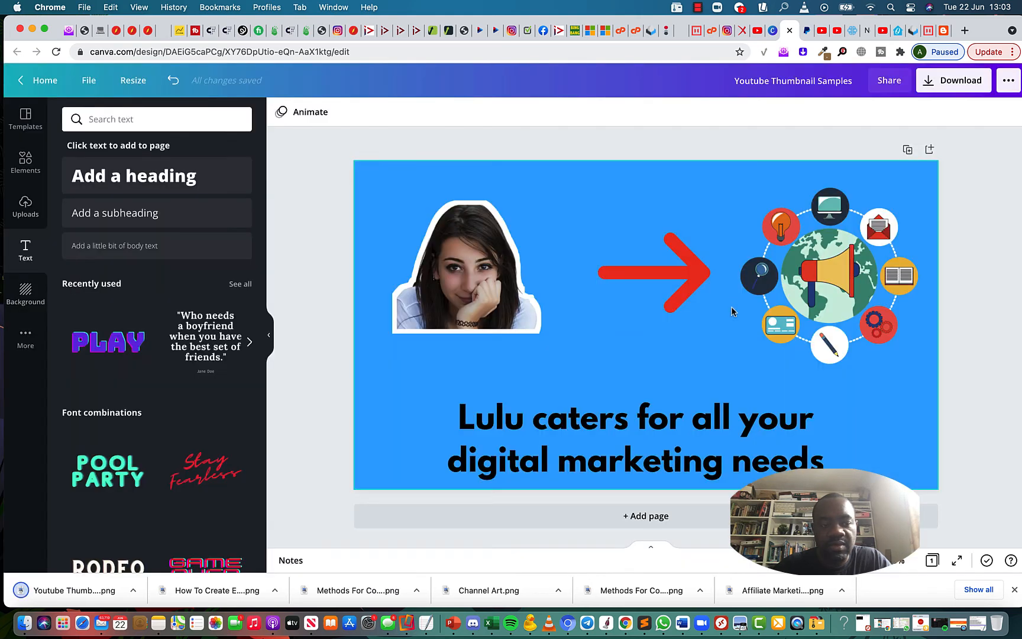
Step: Leave the editor for the home page and open the full list of your designs
click(37, 82)
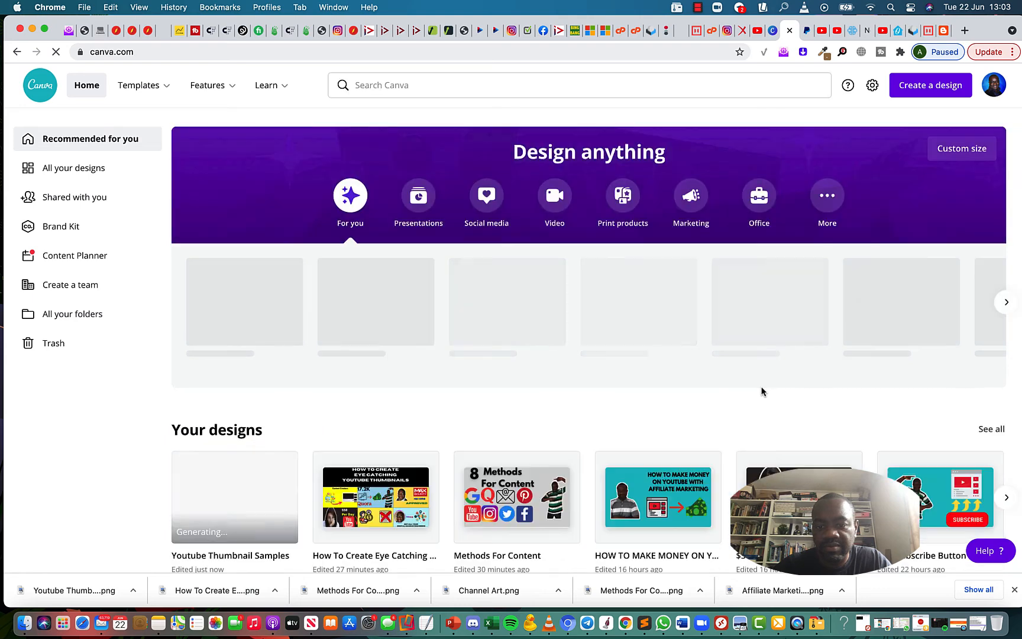
scroll(762, 391, down, 3)
scroll(762, 391, down, 1)
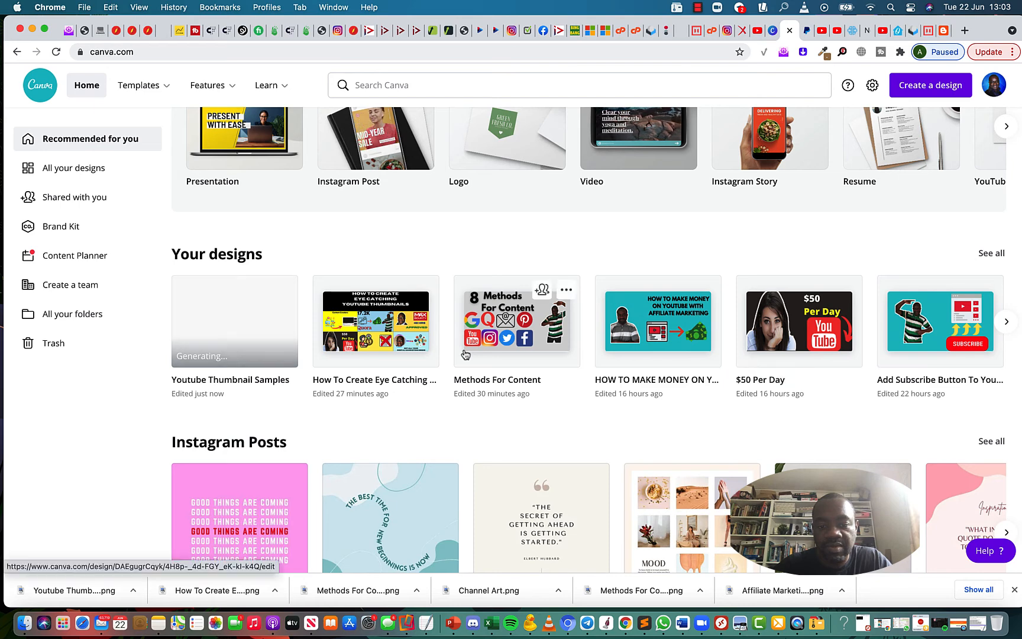
scroll(466, 356, right, 1)
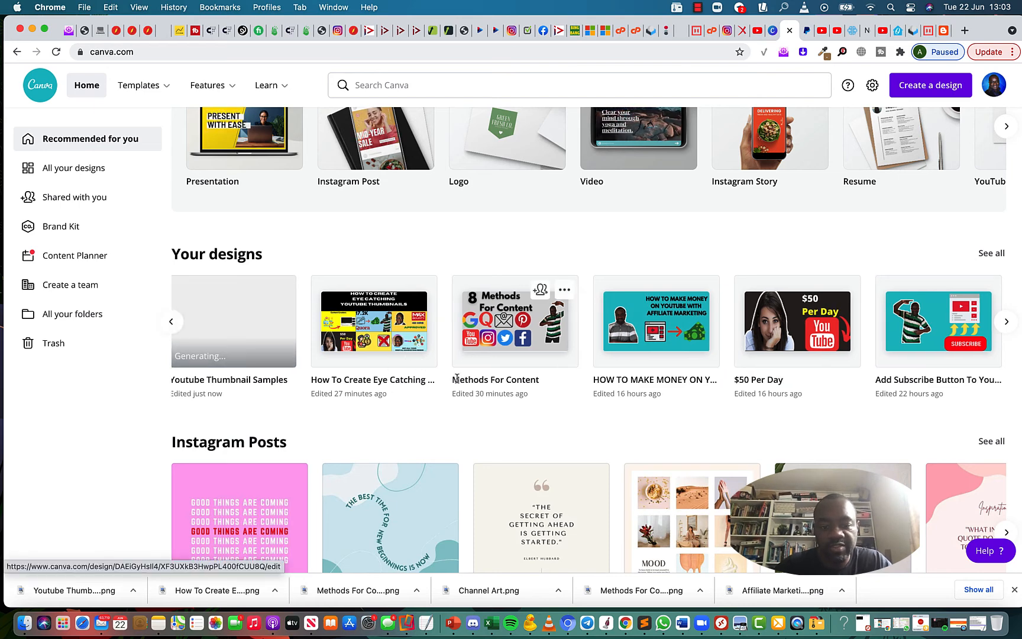
click(994, 261)
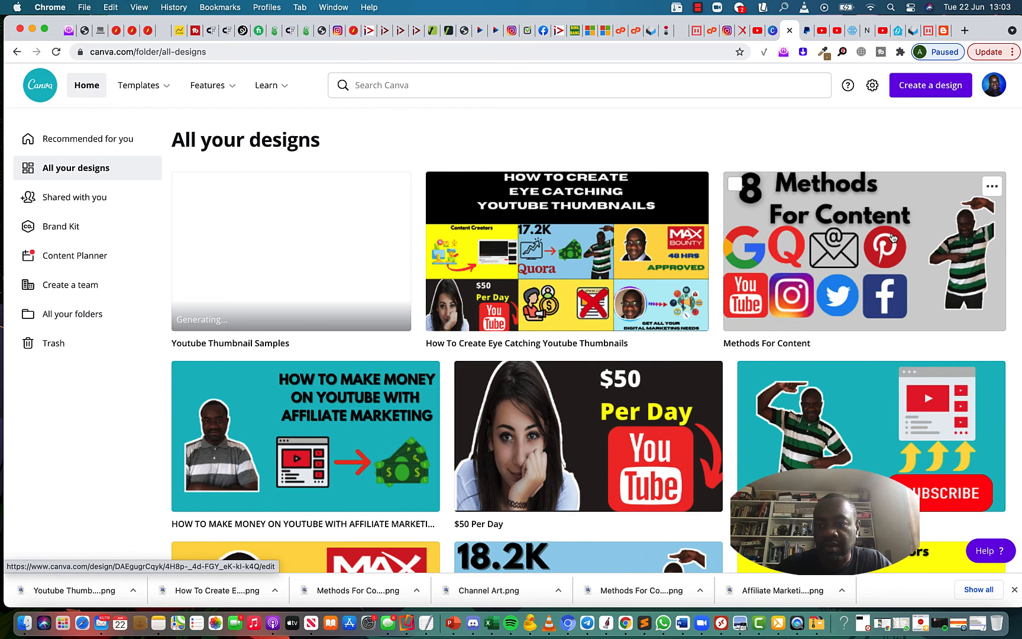
Step: Look through the thumbnails in the full list of designs for examples of layouts, colours and graphics
scroll(894, 237, down, 5)
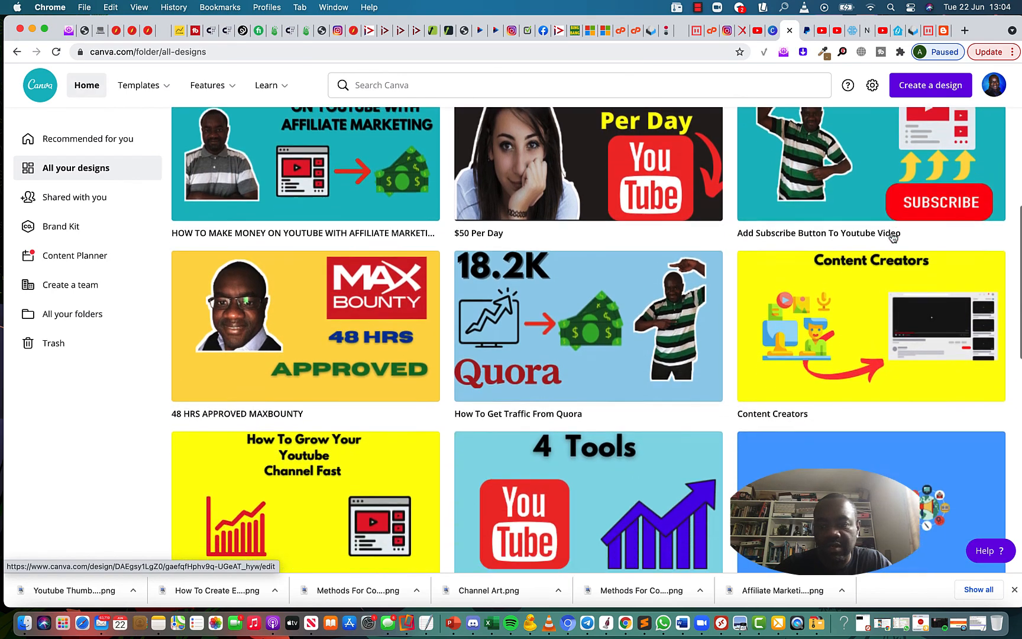
scroll(894, 237, down, 5)
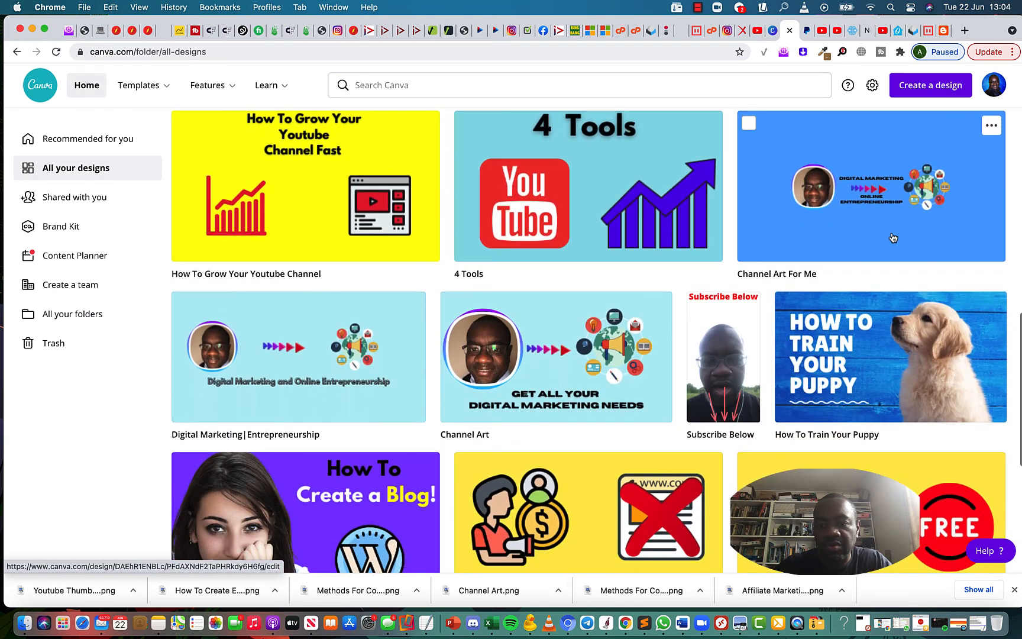
scroll(893, 237, down, 3)
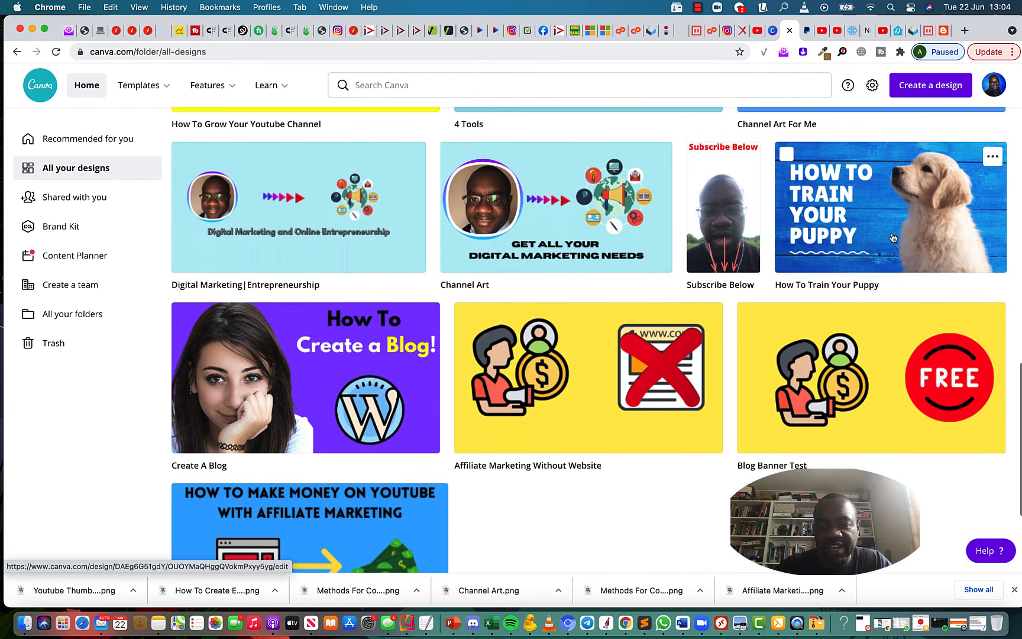
scroll(893, 238, up, 2)
scroll(894, 238, down, 2)
scroll(894, 237, up, 2)
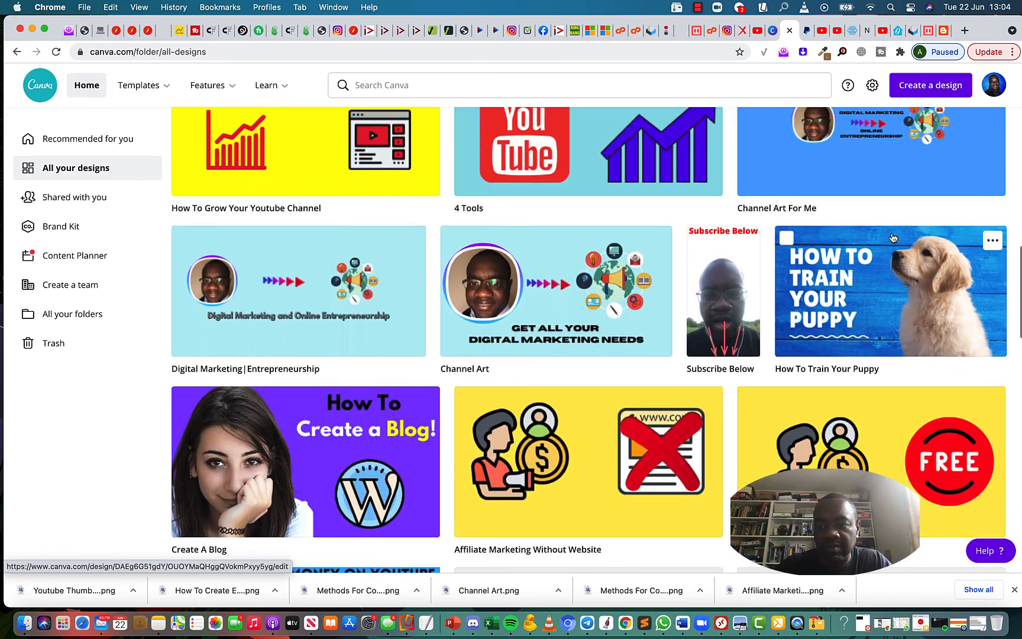
scroll(893, 237, up, 1)
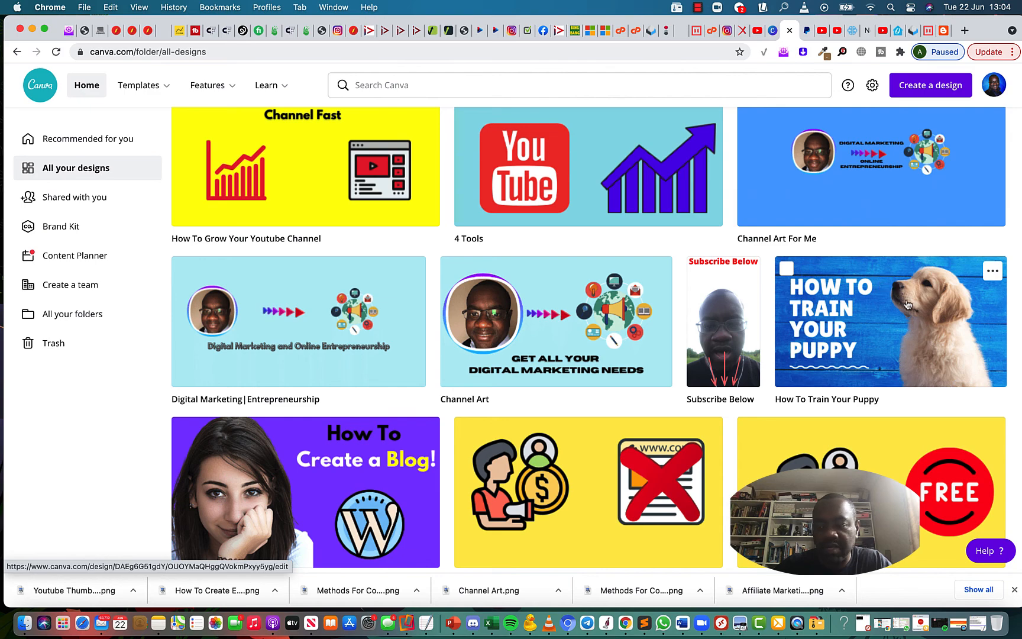
scroll(896, 323, down, 3)
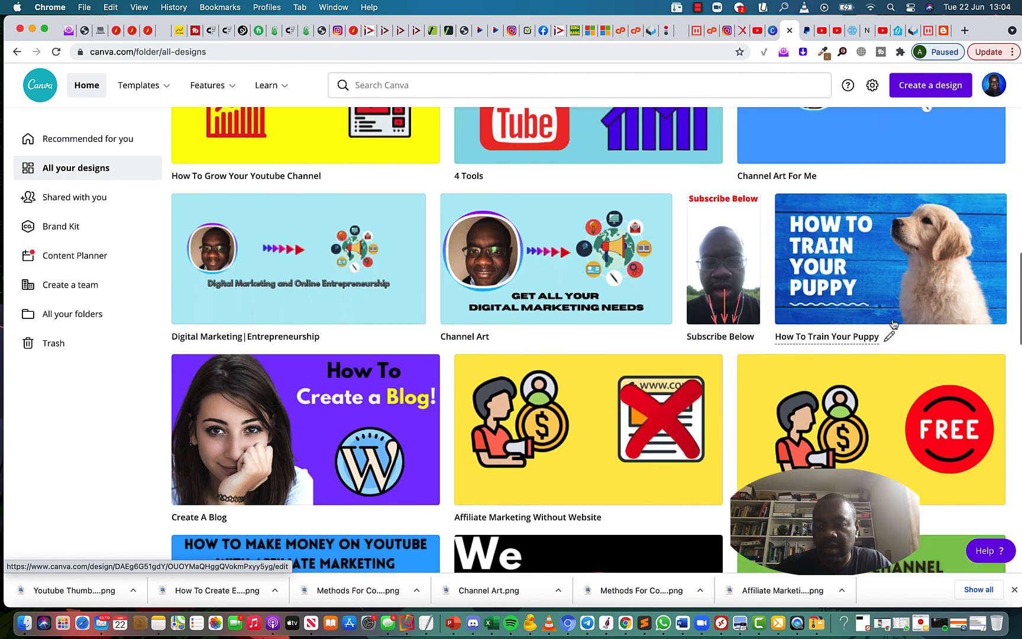
scroll(894, 320, up, 3)
scroll(895, 319, down, 1)
scroll(894, 324, down, 5)
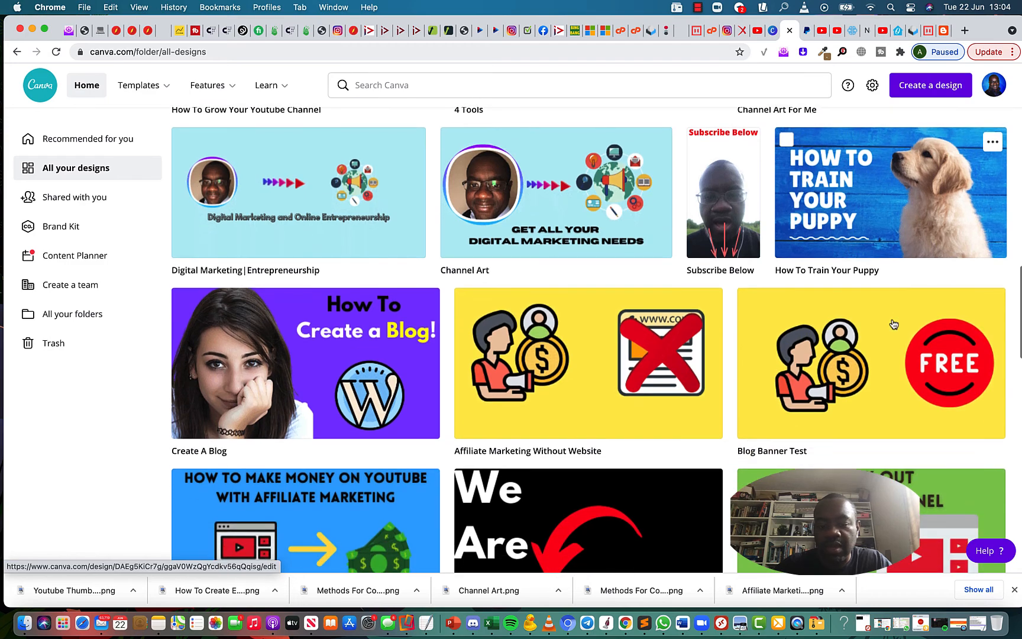
scroll(893, 323, down, 7)
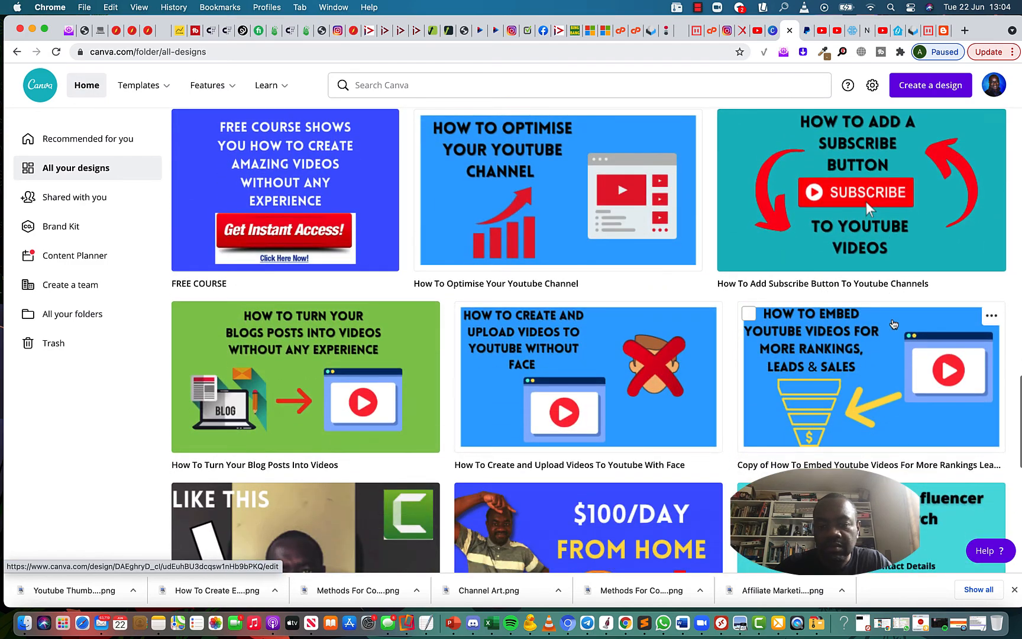
scroll(894, 324, down, 1)
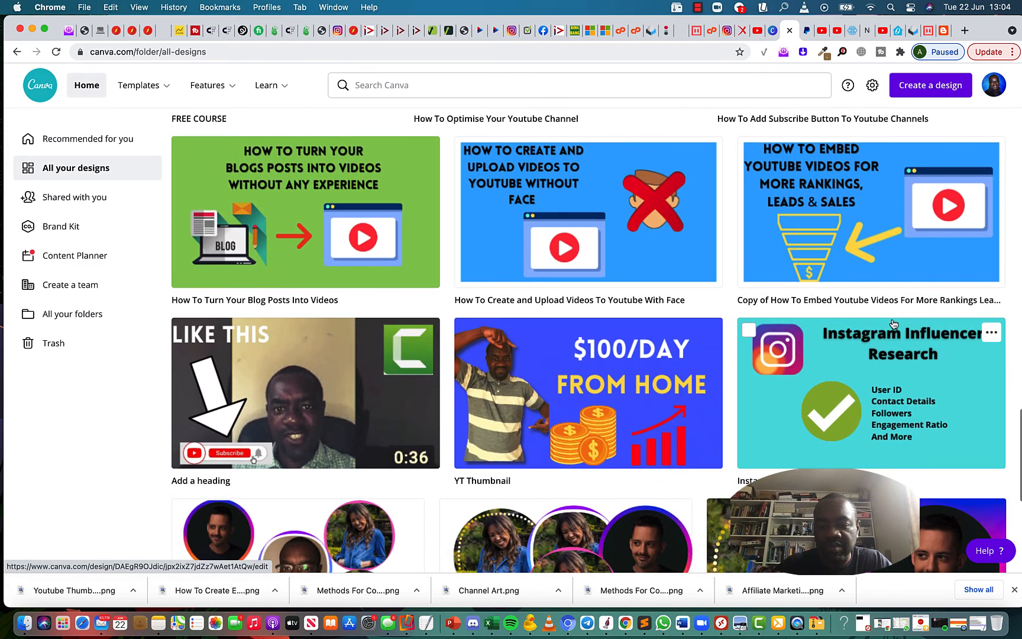
scroll(873, 409, up, 13)
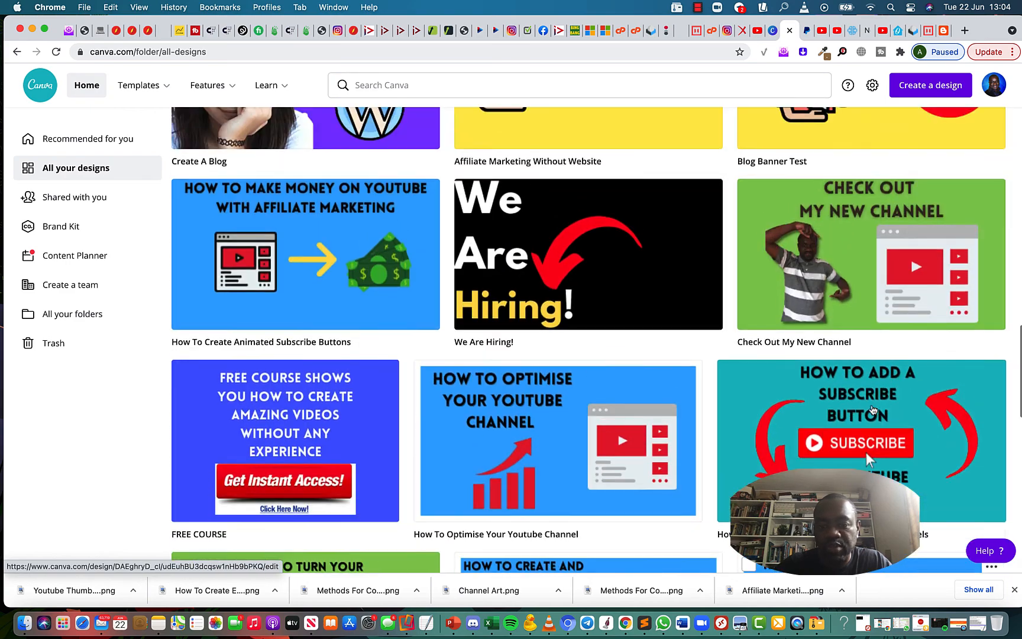
scroll(873, 409, down, 1)
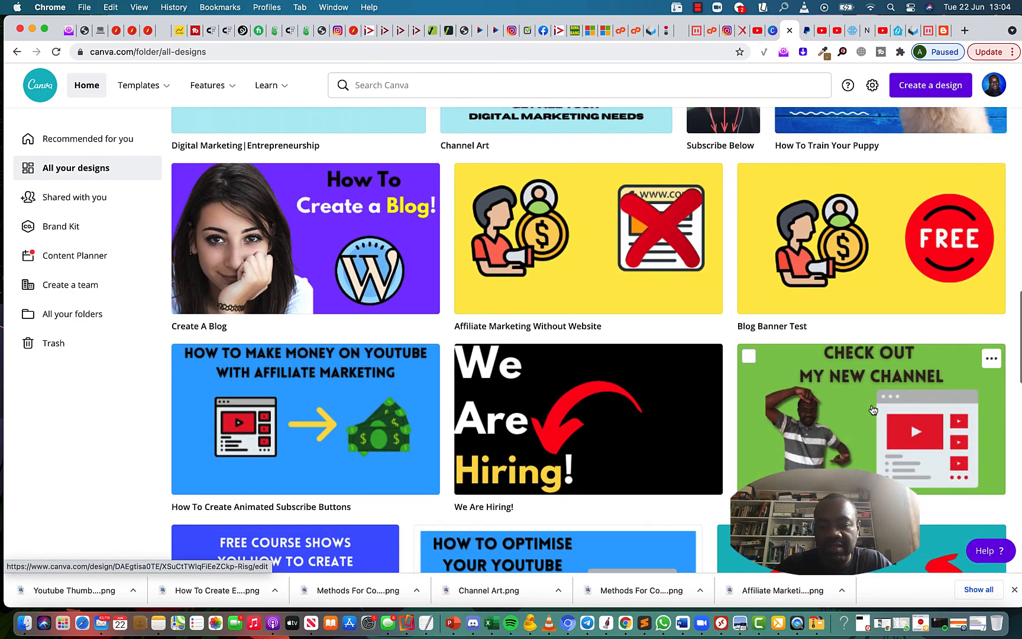
scroll(873, 409, up, 7)
scroll(873, 409, up, 8)
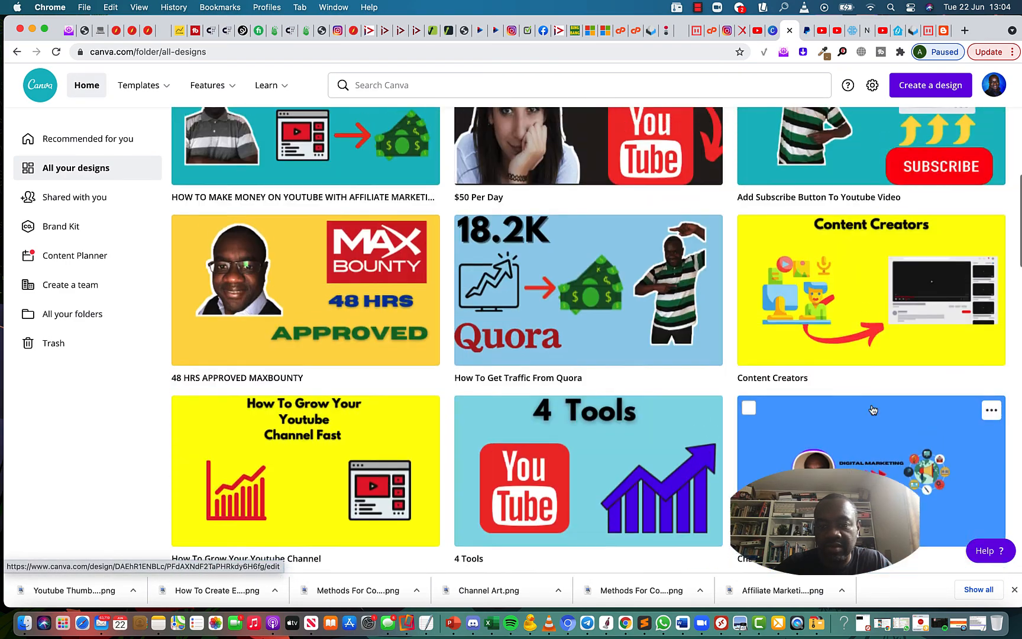